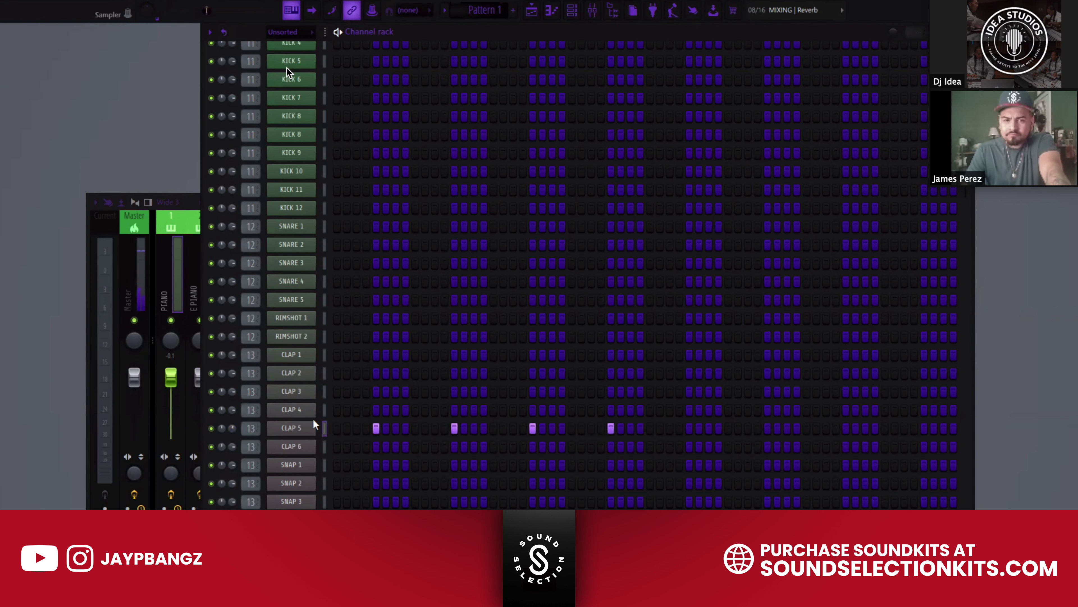
# Extend the CLAP 5 pattern with hits on steps 37, 45, 53 and 61
pyautogui.click(300, 410)
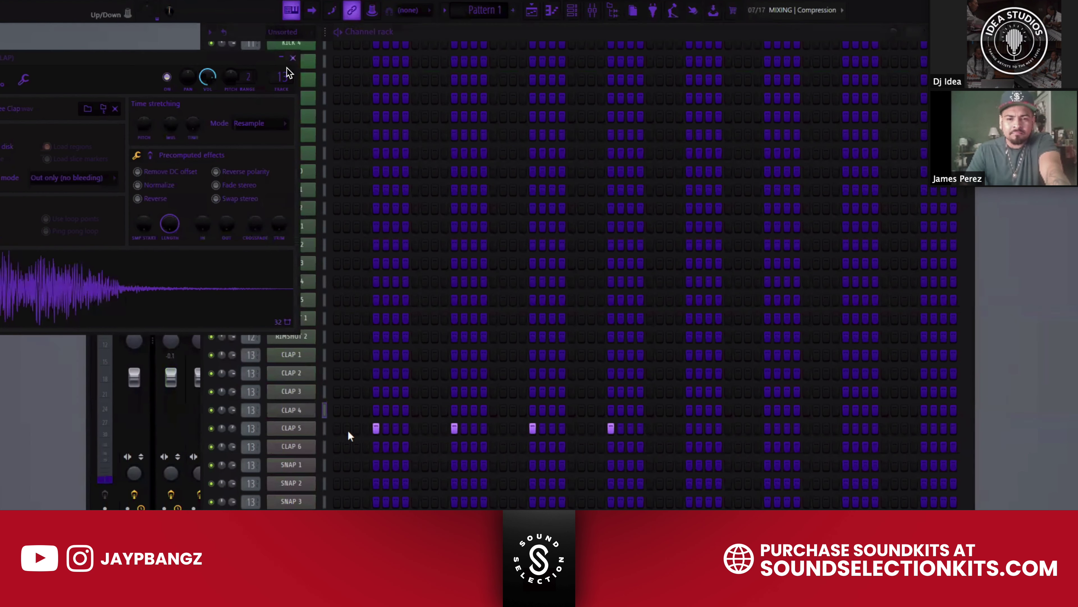
pyautogui.click(345, 422)
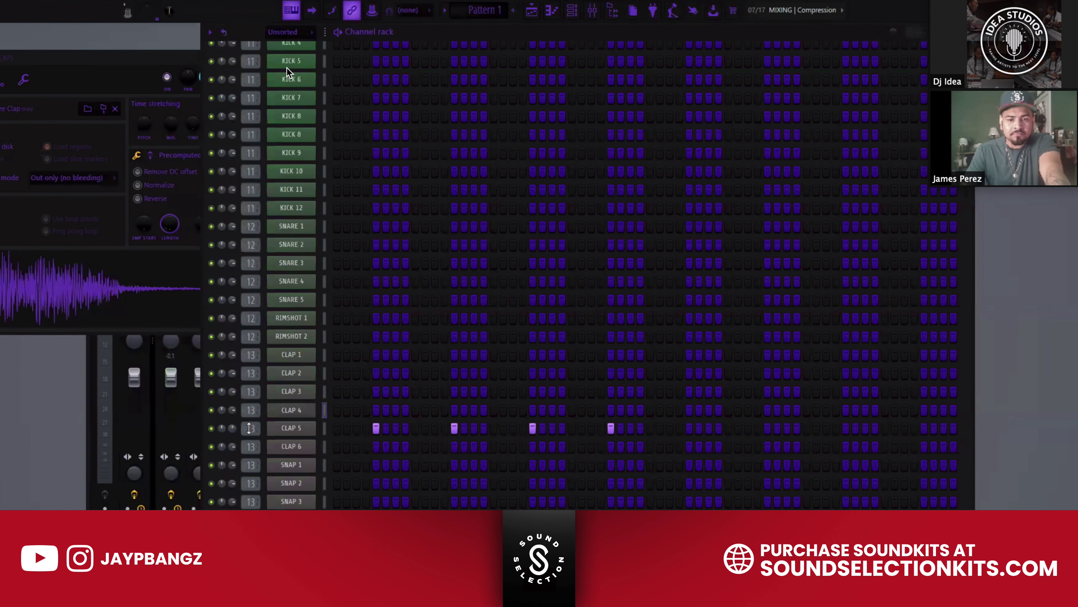
pyautogui.click(689, 427)
pyautogui.click(767, 428)
pyautogui.click(924, 428)
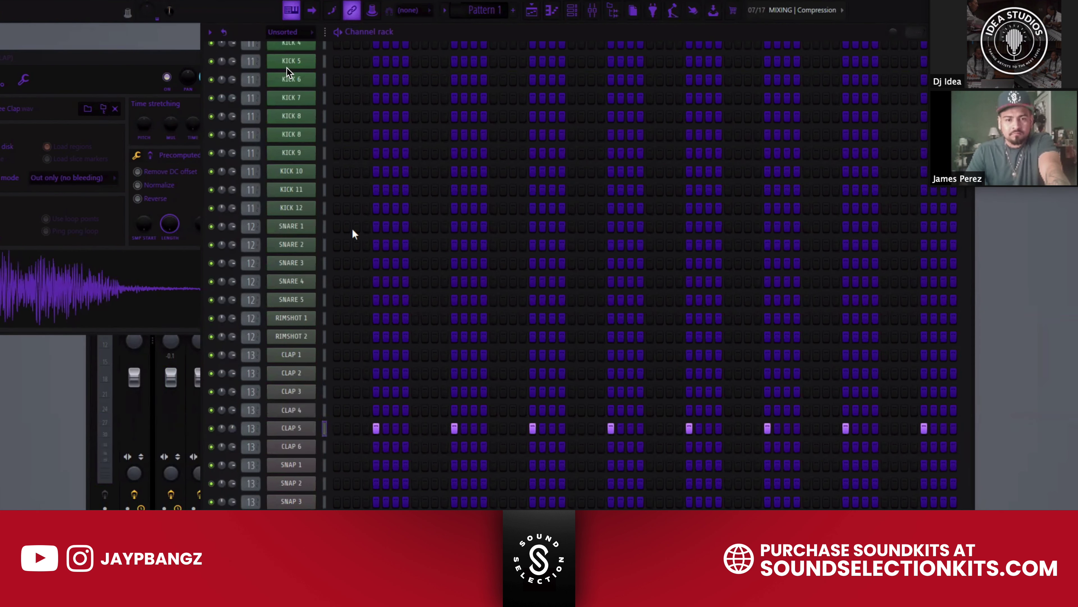
# Place SNARE 3 hits on every eighth step from step 5 to step 61, matching the CLAP 5 row
pyautogui.click(376, 263)
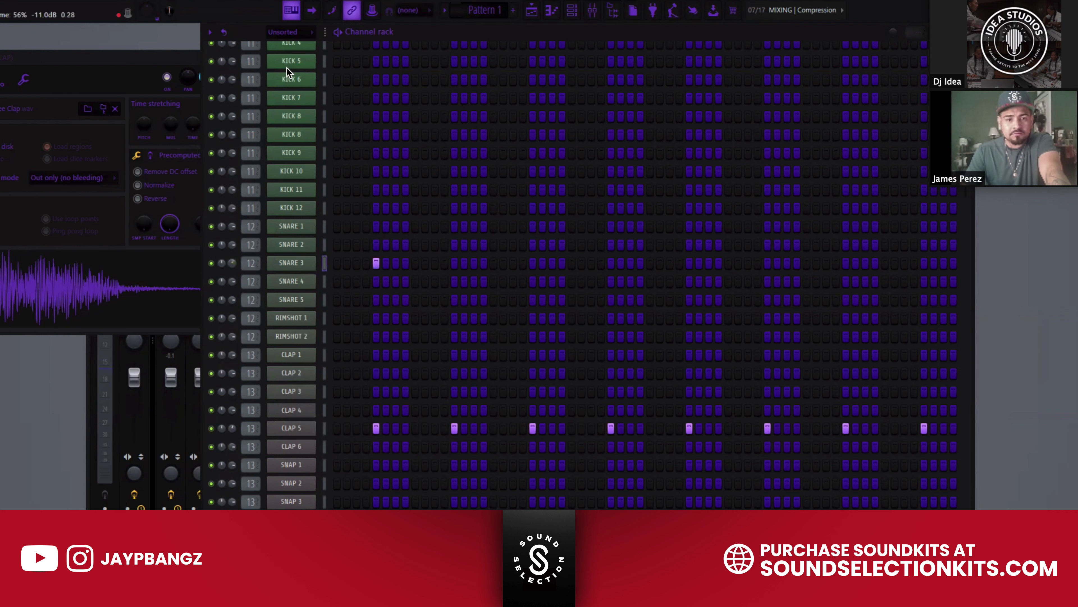
pyautogui.click(532, 263)
pyautogui.click(610, 263)
pyautogui.click(768, 262)
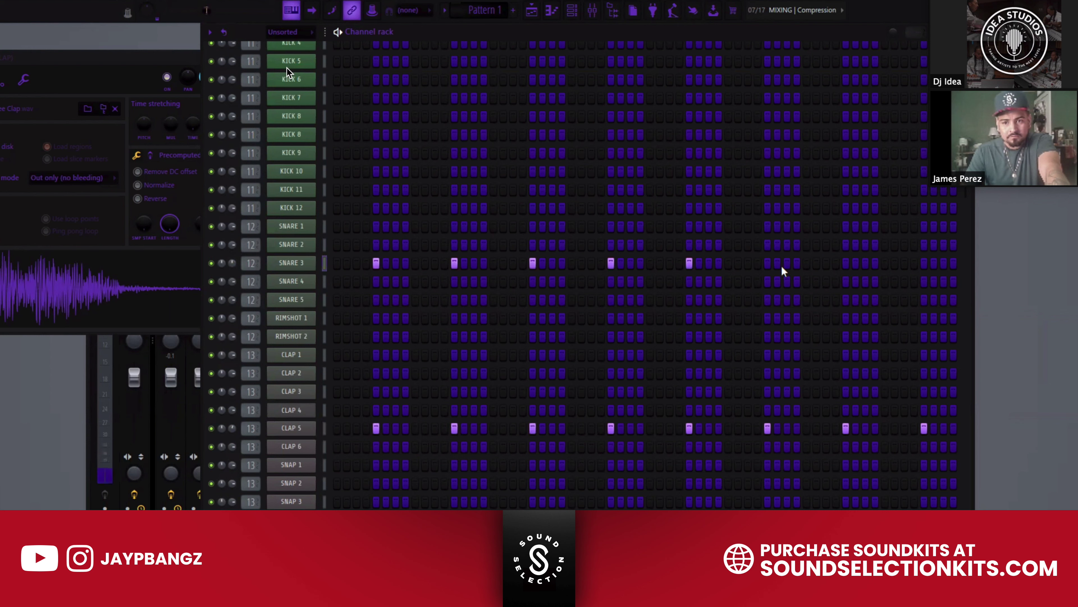
pyautogui.click(846, 262)
pyautogui.click(923, 263)
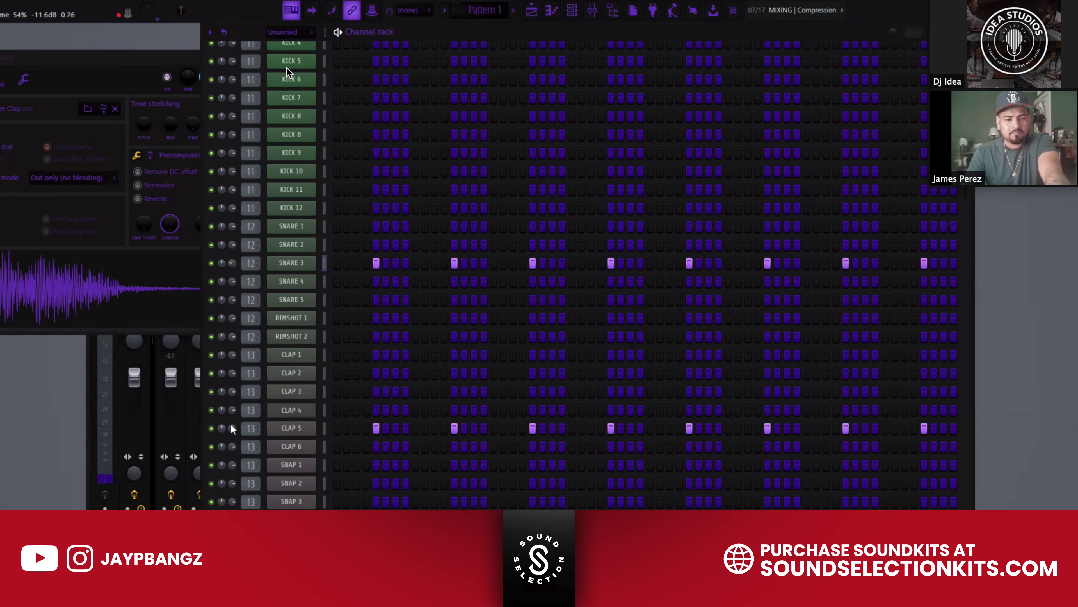
# Audition the SNAP 2 and SNAP 1 samples and close their channel settings
pyautogui.scroll(-4, 368, 361)
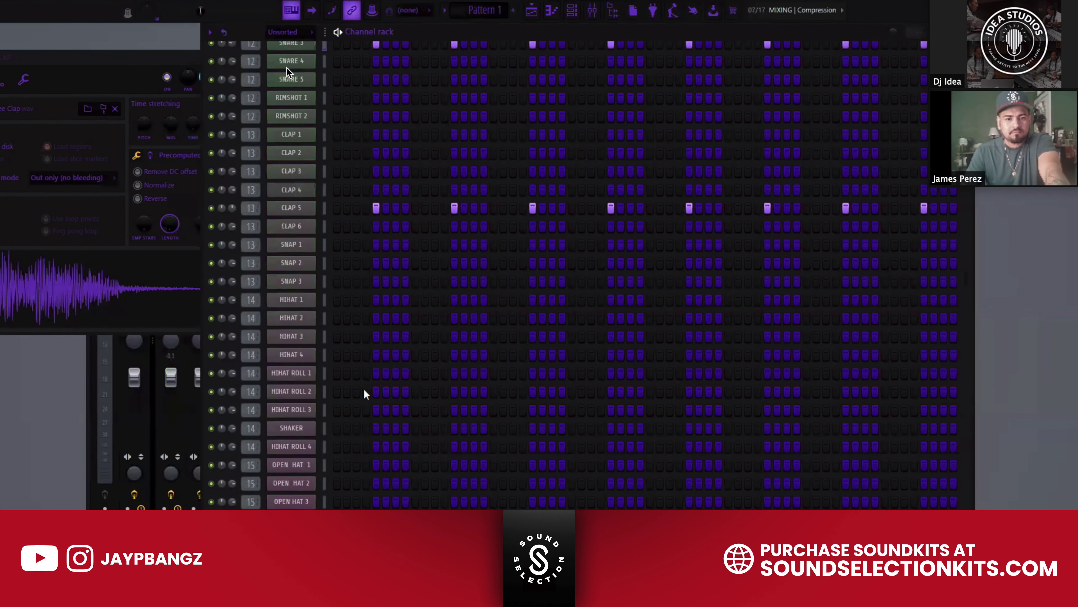
pyautogui.click(303, 263)
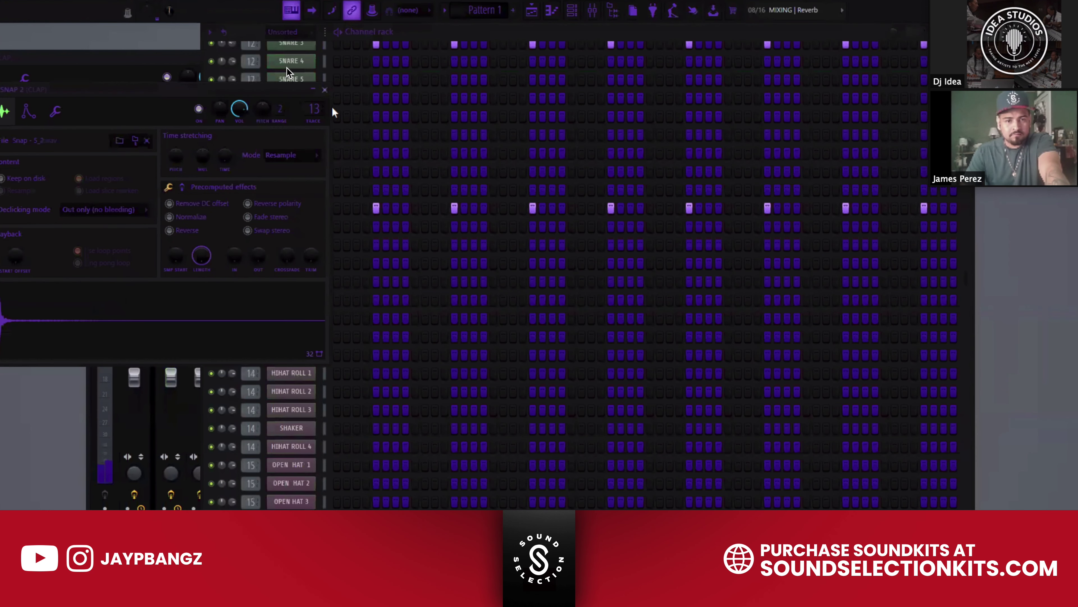
pyautogui.click(325, 91)
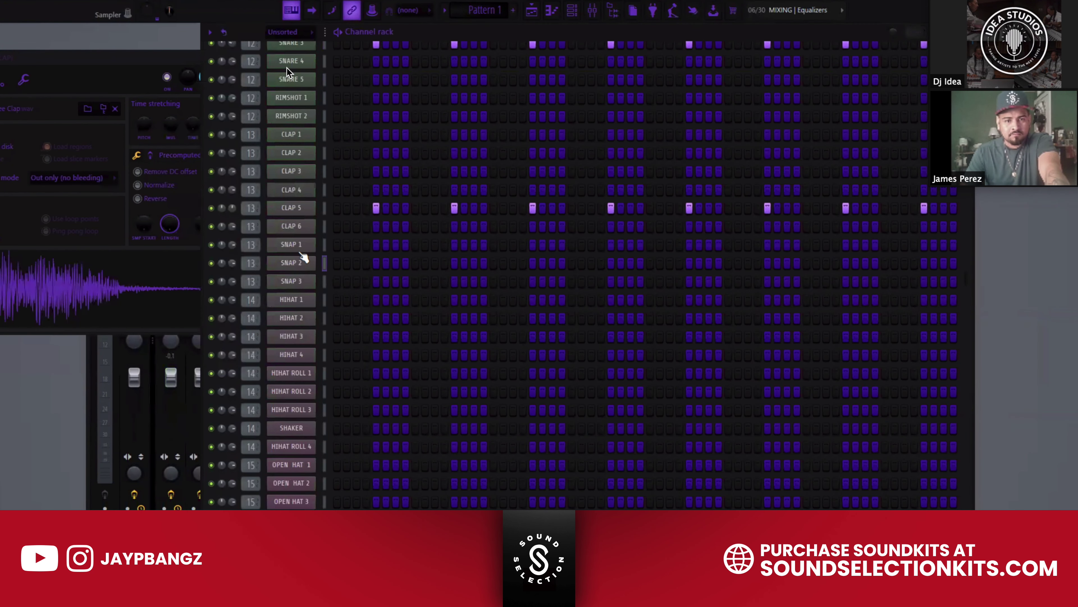
pyautogui.click(302, 246)
pyautogui.click(315, 75)
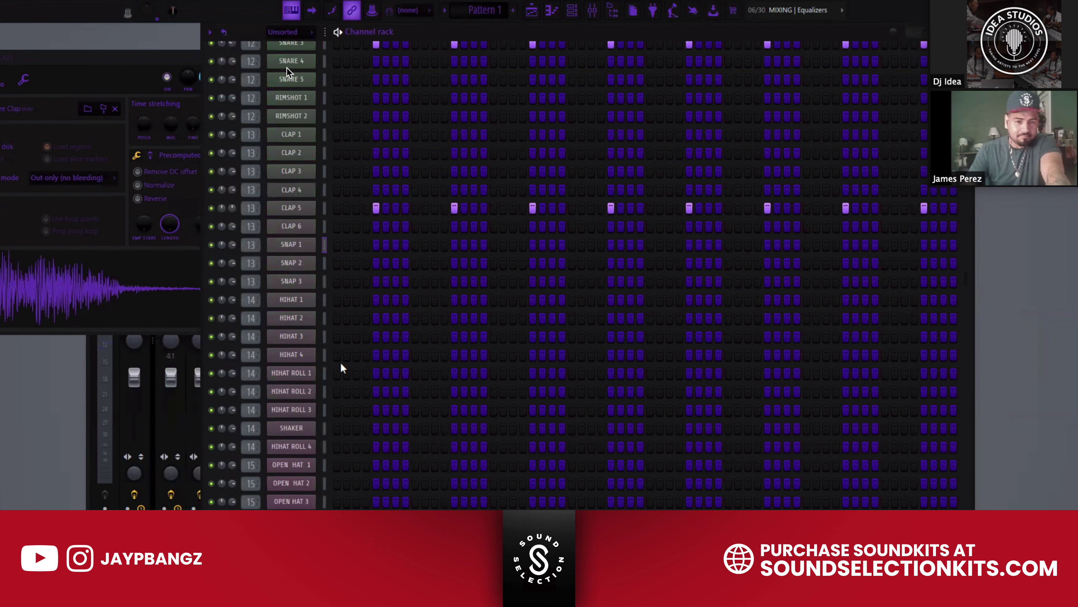
# Audition the HIHAT 4, HIHAT 3 and HIHAT 2 samples and close their channel settings
pyautogui.click(289, 355)
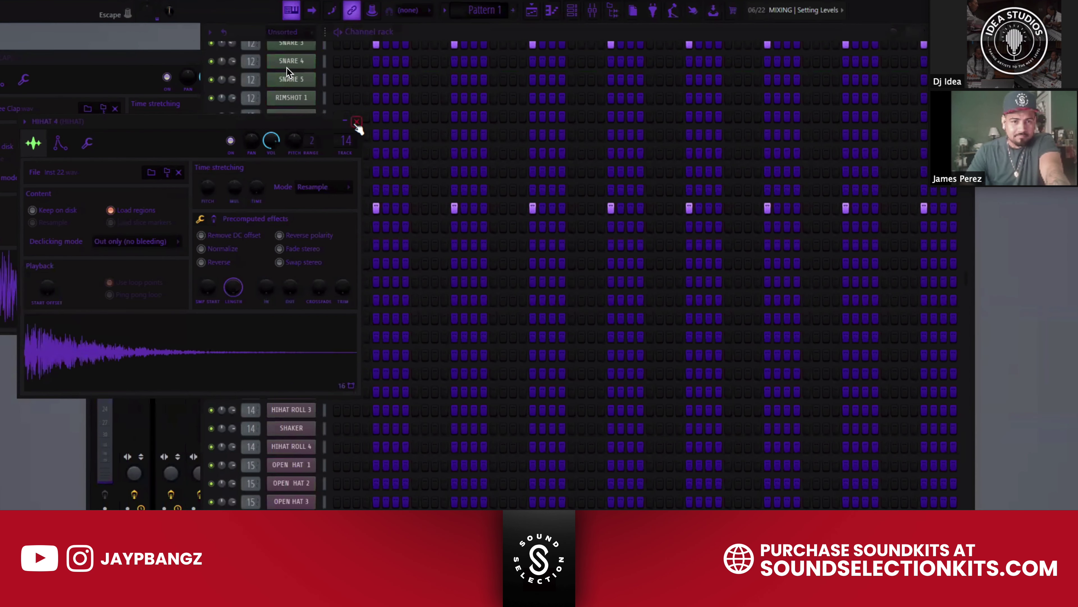
pyautogui.click(356, 124)
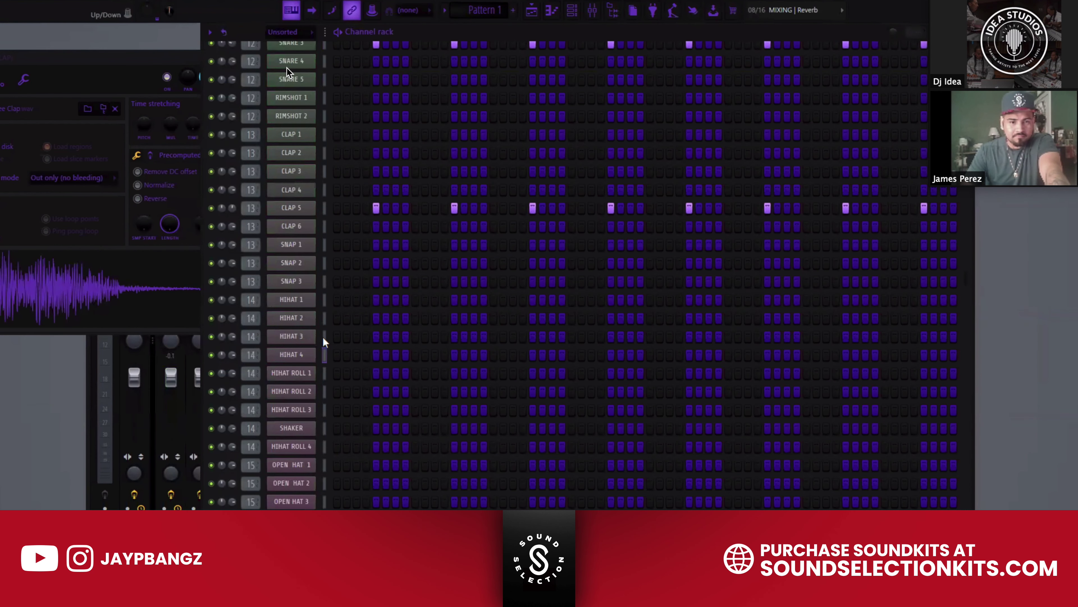
pyautogui.click(309, 341)
pyautogui.click(340, 112)
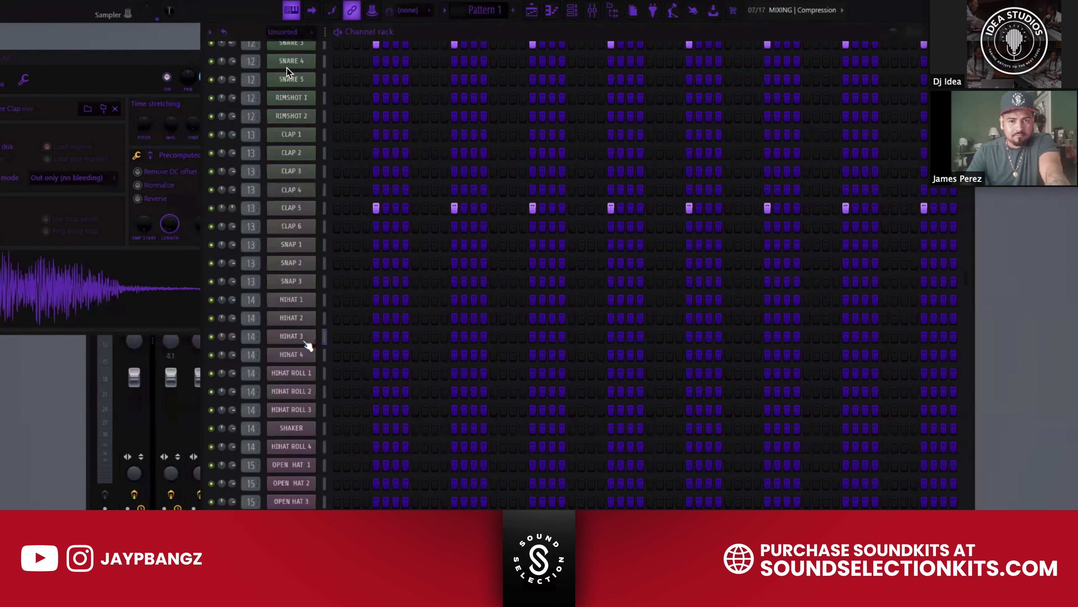
pyautogui.click(314, 320)
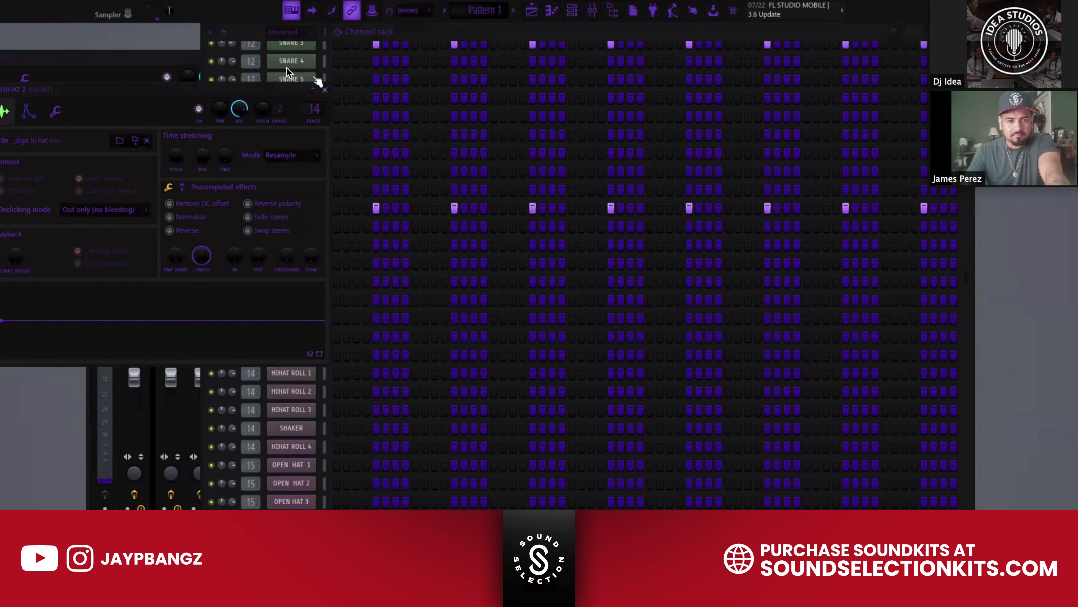
pyautogui.click(338, 172)
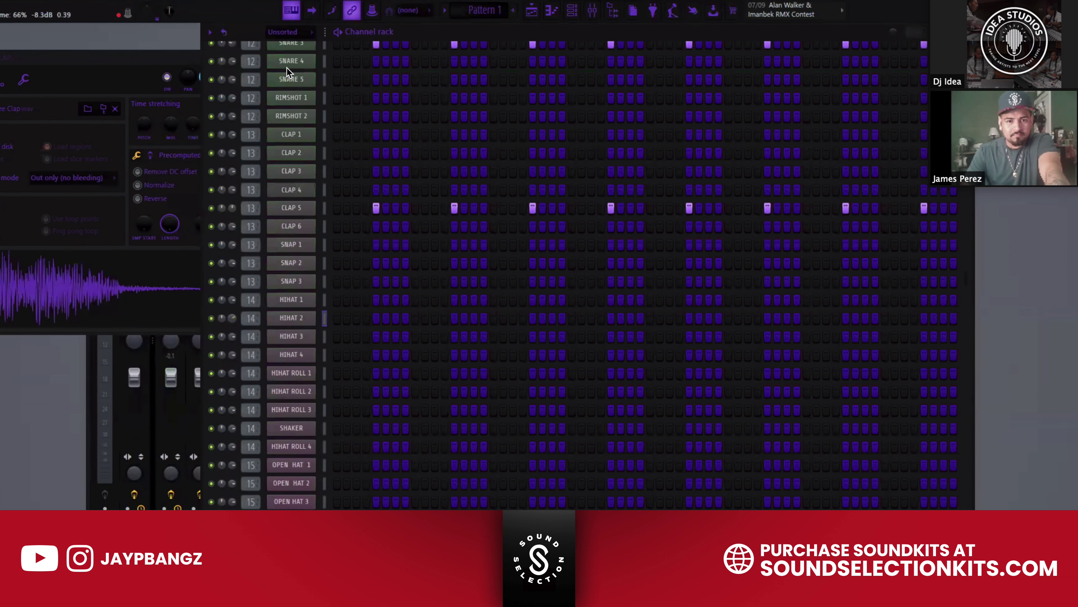
# Fill the HIHAT 2 channel with a hit on each 4 steps
pyautogui.rightClick(285, 319)
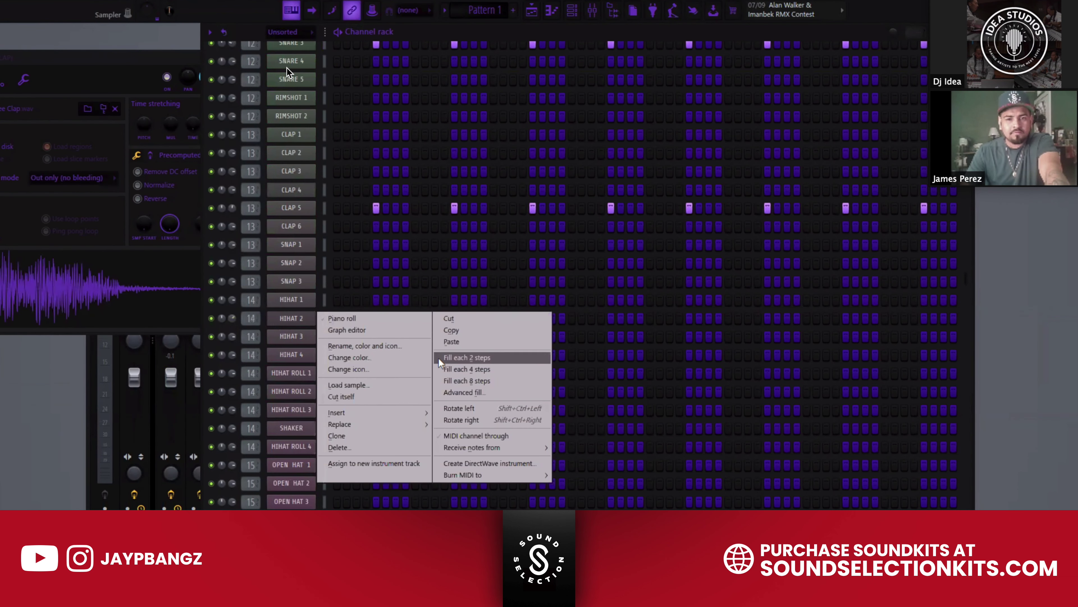
pyautogui.click(463, 369)
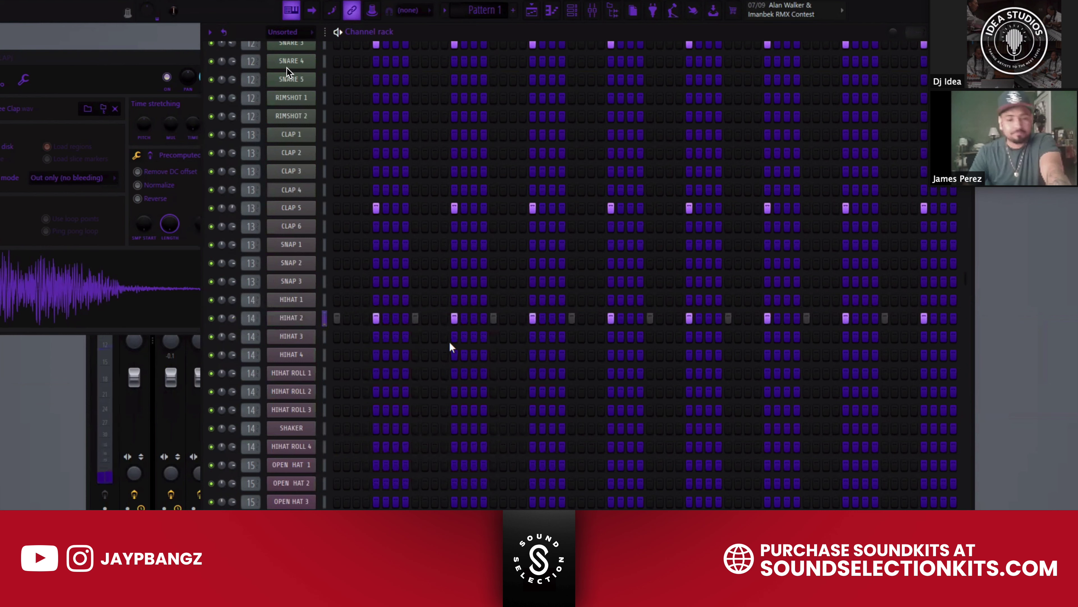
pyautogui.press('space')
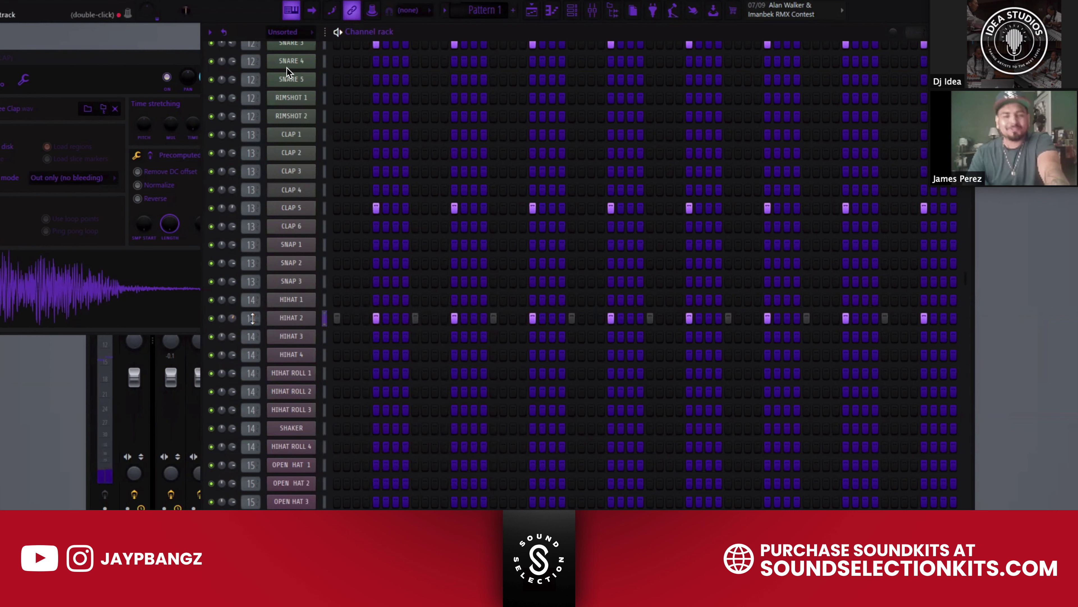
# Place HIHAT ROLL 2 hits on steps 7 and 39
pyautogui.scroll(5, 381, 190)
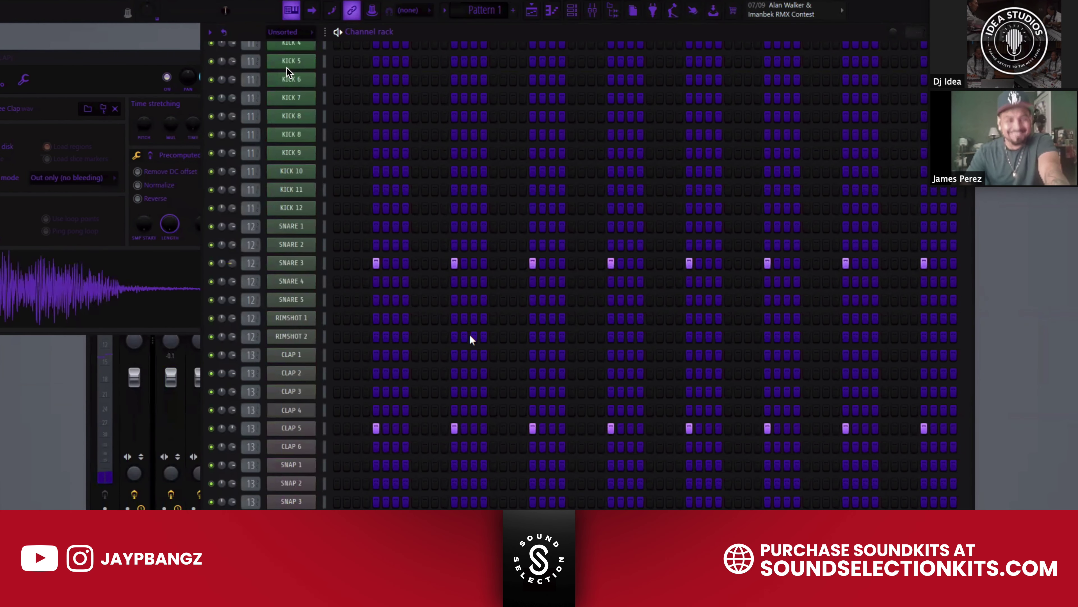
pyautogui.scroll(-6, 463, 362)
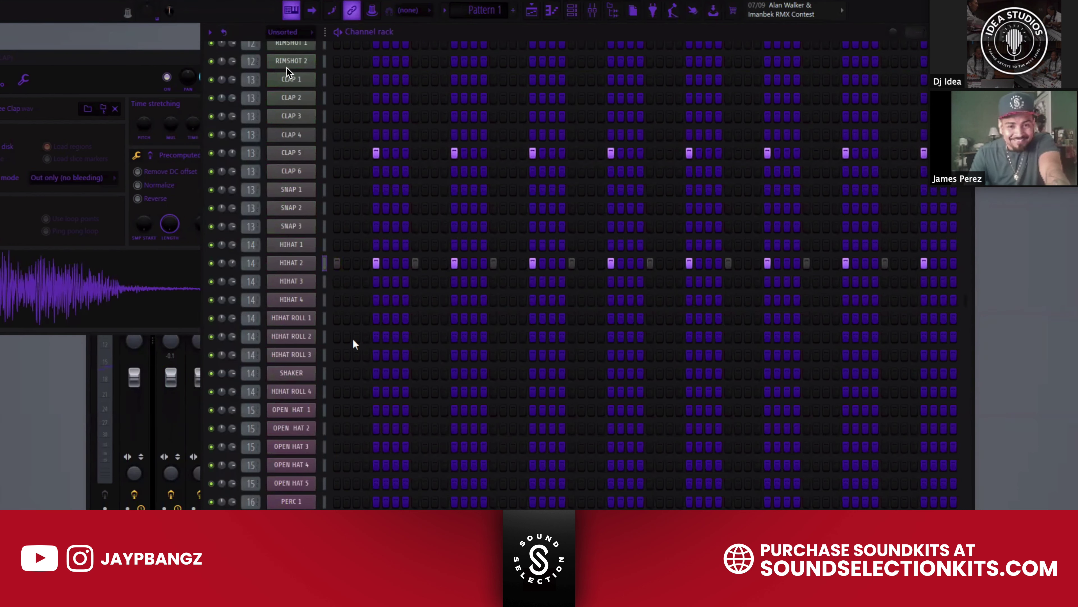
pyautogui.click(398, 338)
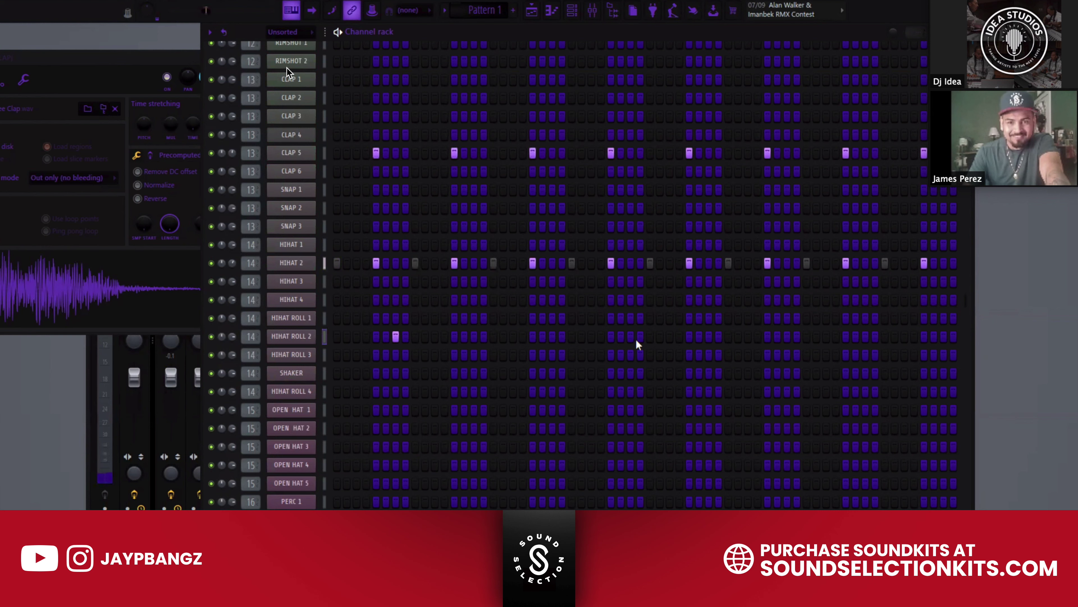
pyautogui.click(708, 337)
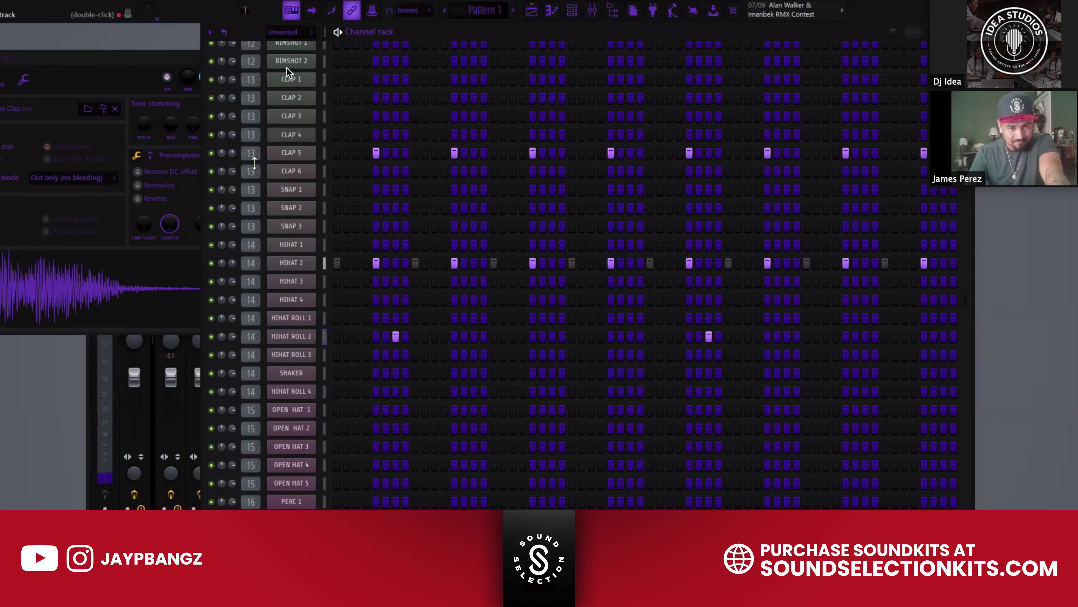
# Place HIHAT 1 hits on steps 2, 20, 34, 52 and 54, and lower the channel's volume
pyautogui.scroll(4, 287, 68)
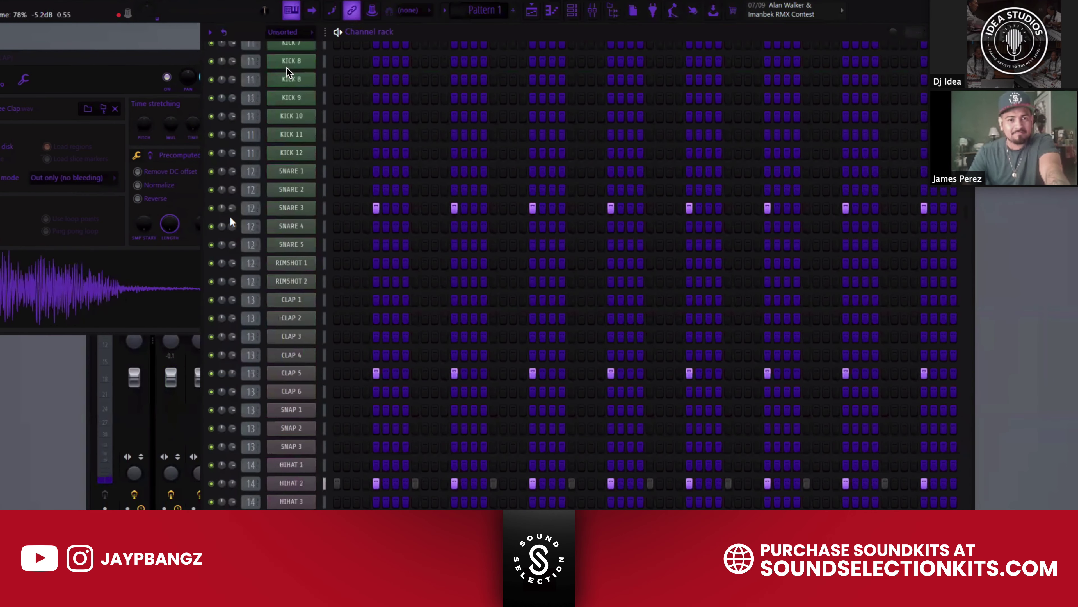
pyautogui.scroll(-4, 471, 270)
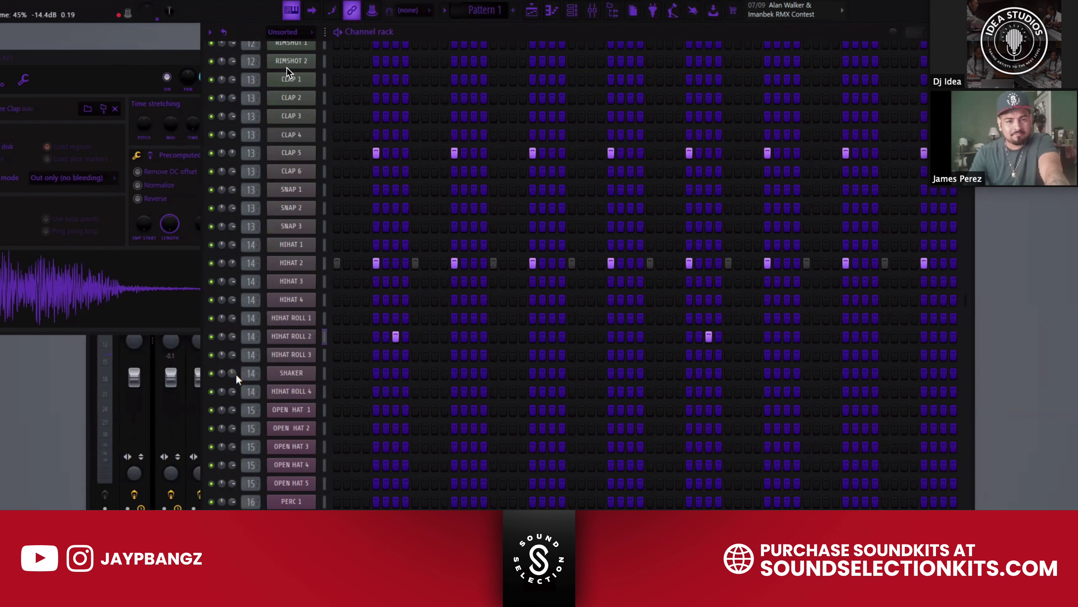
pyautogui.click(336, 247)
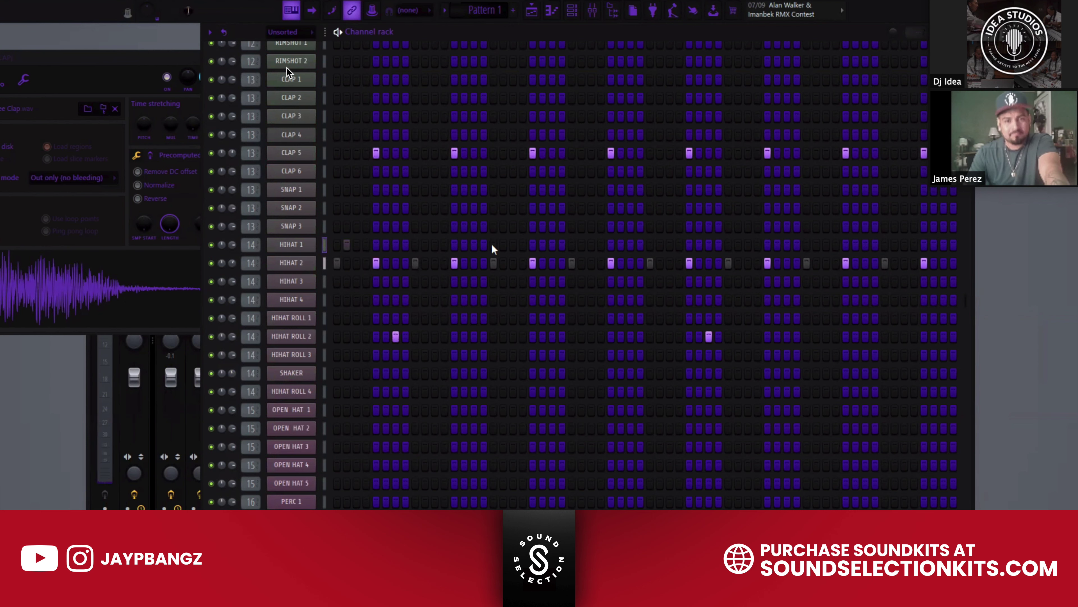
pyautogui.click(523, 246)
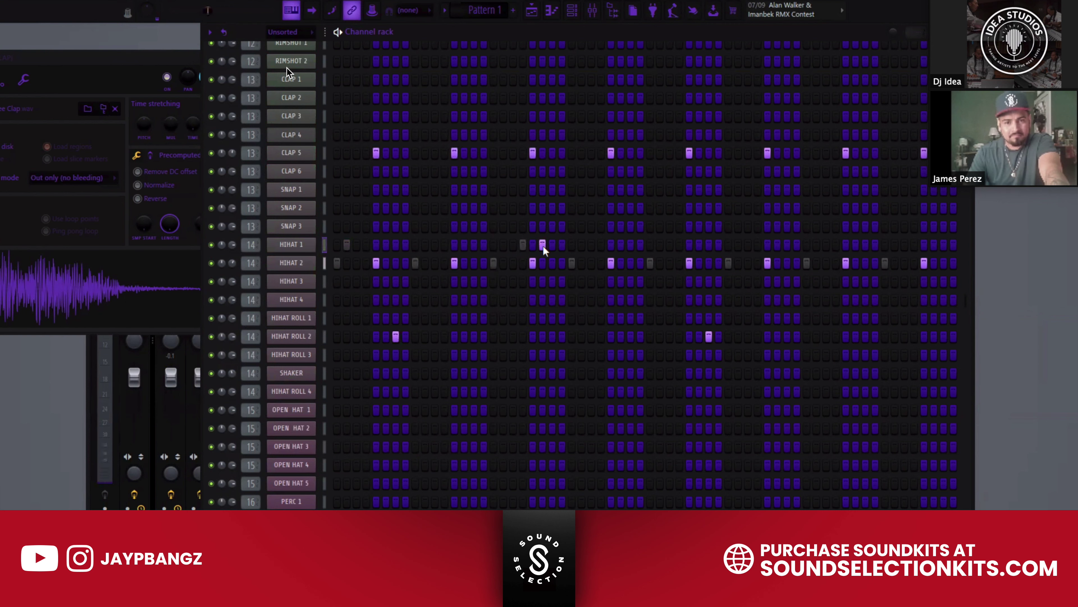
pyautogui.click(659, 245)
pyautogui.click(836, 245)
pyautogui.click(865, 245)
pyautogui.click(856, 245)
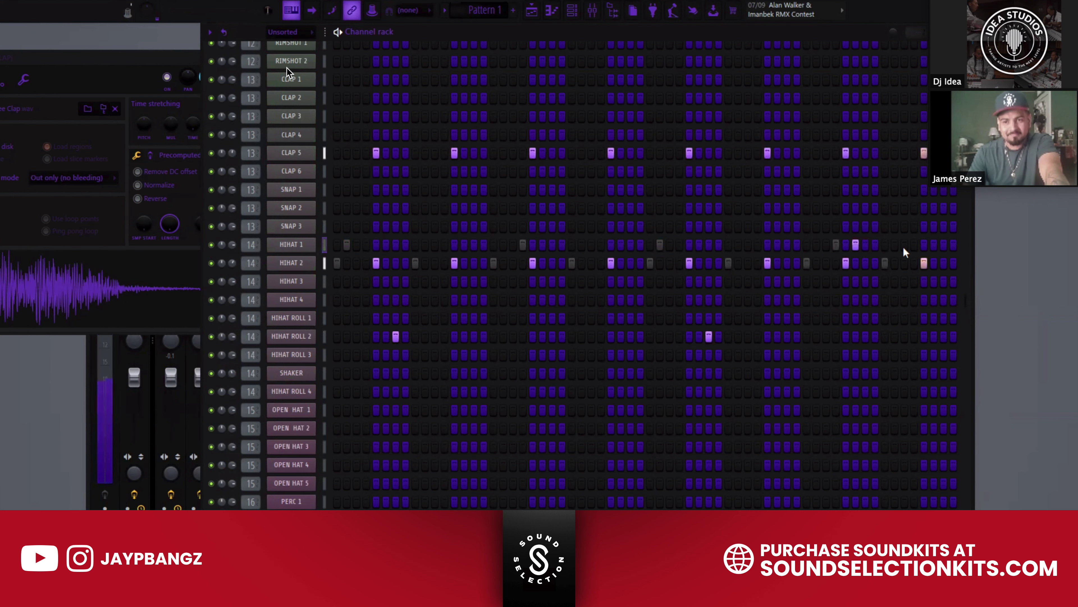
pyautogui.moveTo(233, 246); pyautogui.dragTo(240, 271)
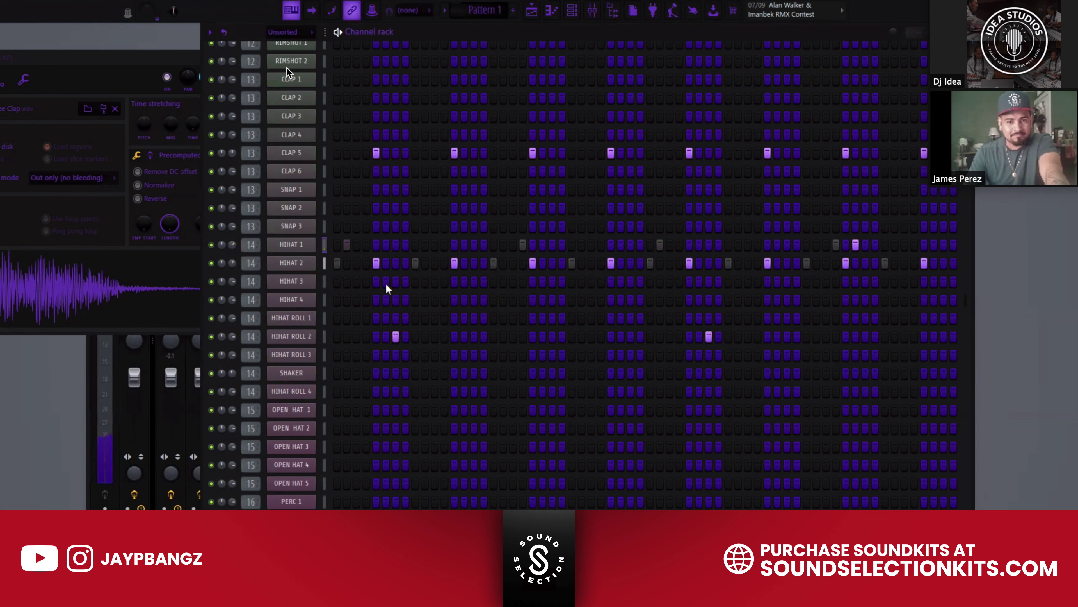
# Place HIHAT 3 hits on steps 11 and 43, and shift the first one to step 12
pyautogui.click(436, 282)
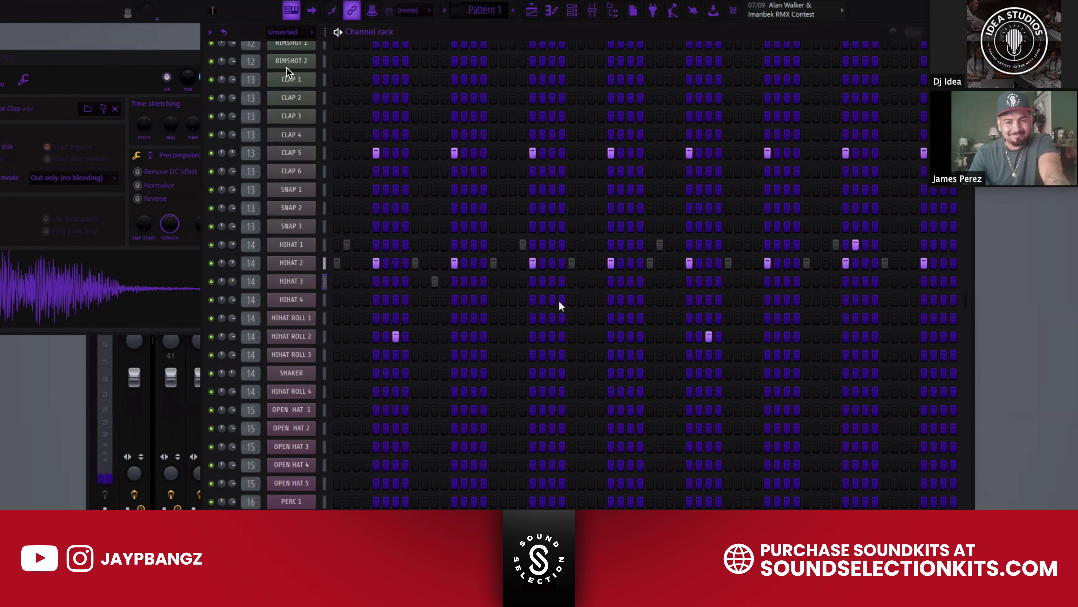
pyautogui.click(748, 283)
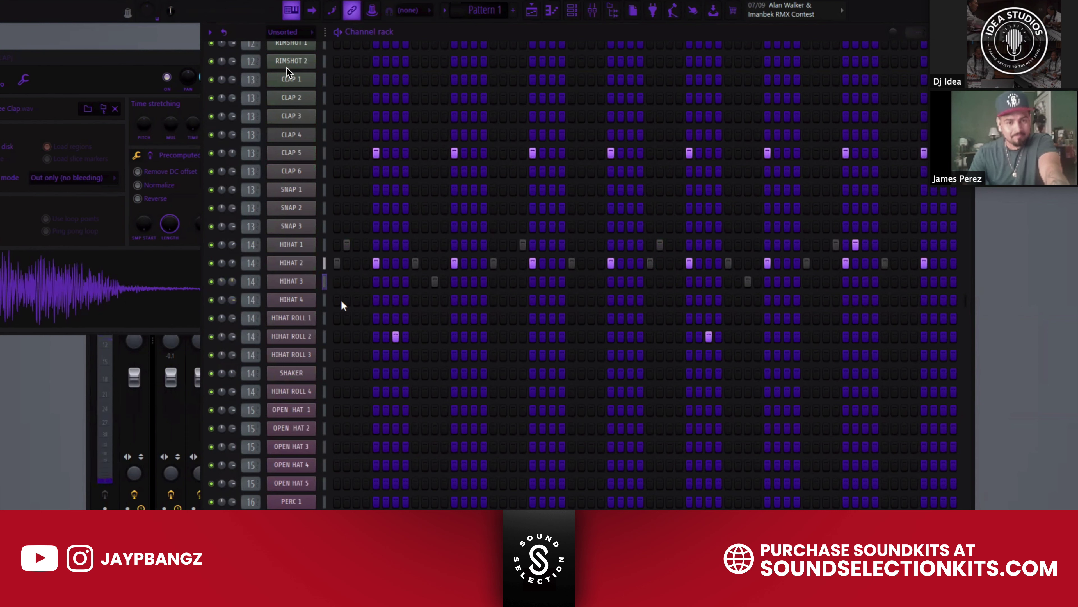
pyautogui.click(356, 300)
pyautogui.click(357, 300)
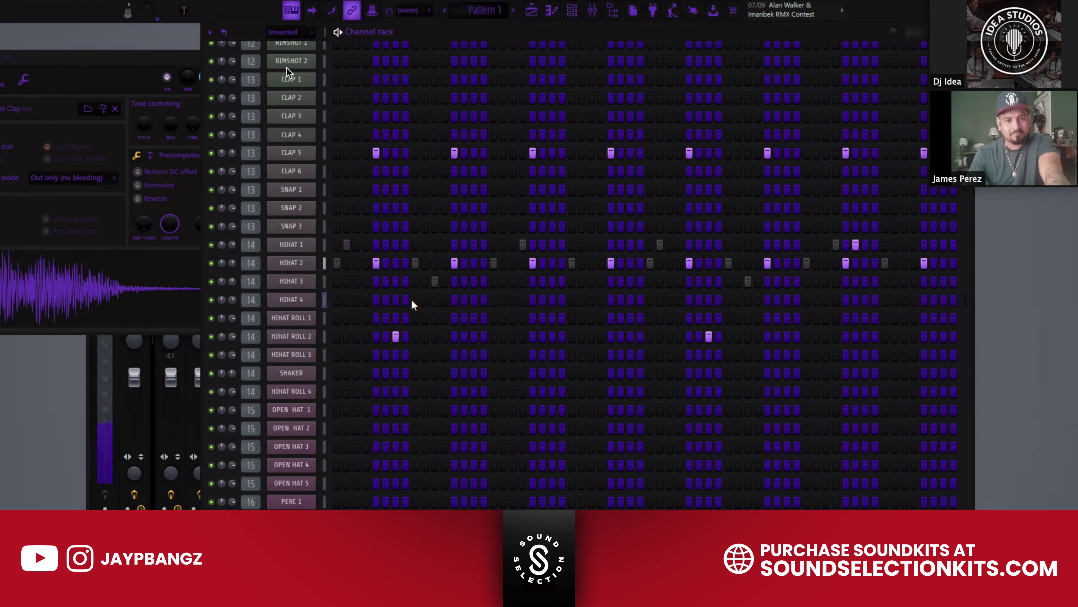
pyautogui.click(436, 284)
pyautogui.click(444, 285)
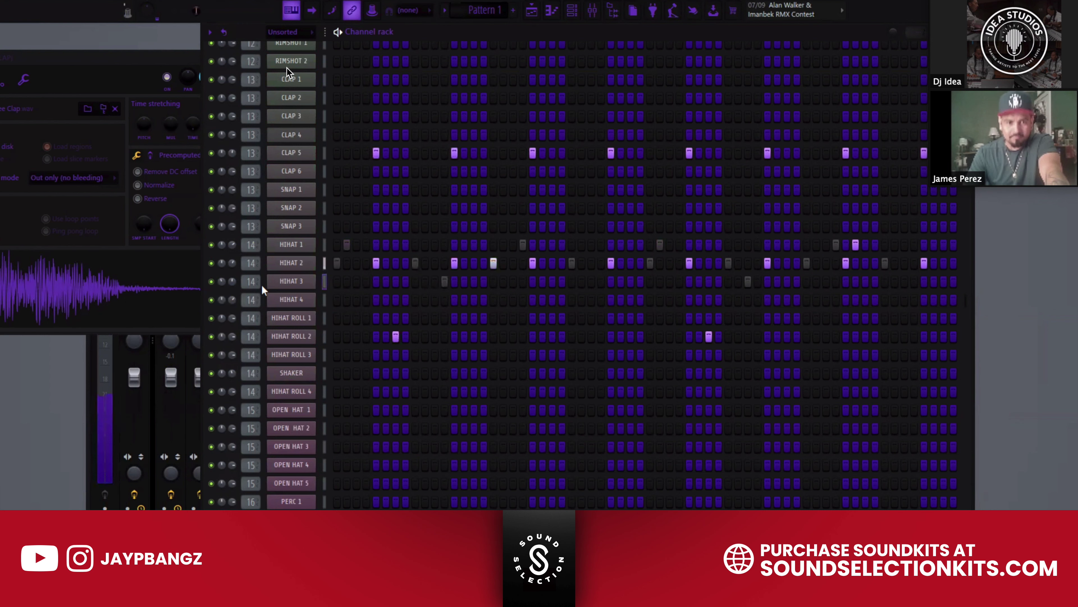
pyautogui.scroll(-1, 232, 282)
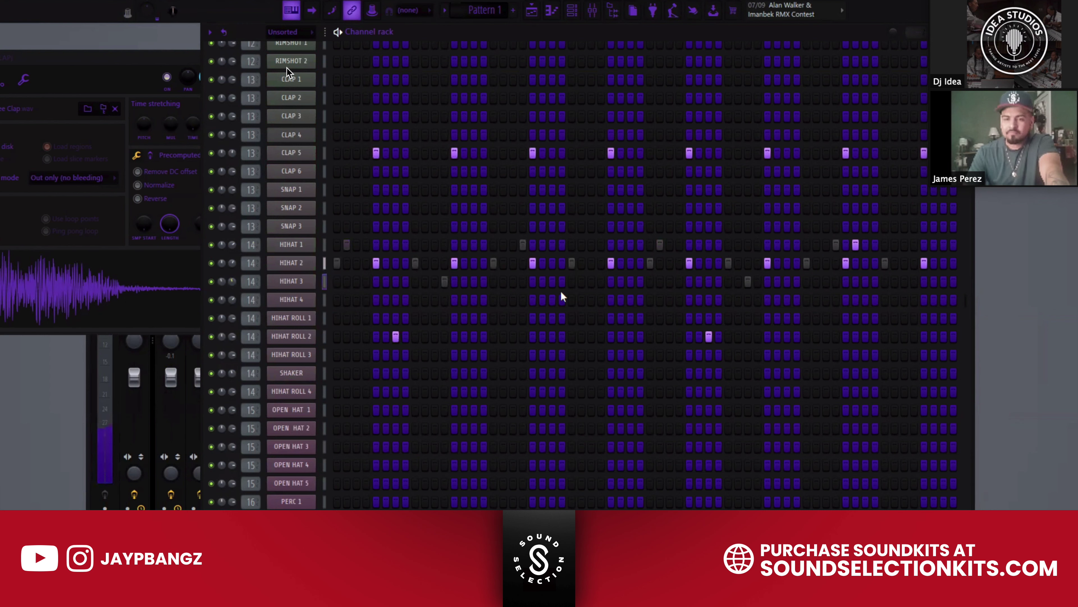
# Move the HIHAT 1 hit on step 20 to step 23
pyautogui.click(524, 246)
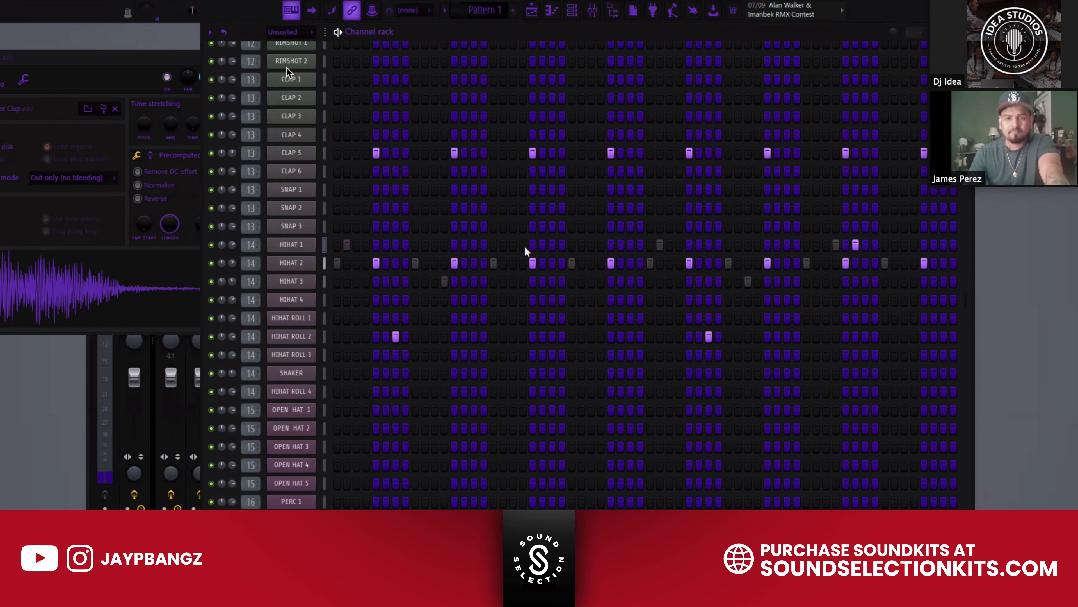
pyautogui.click(553, 245)
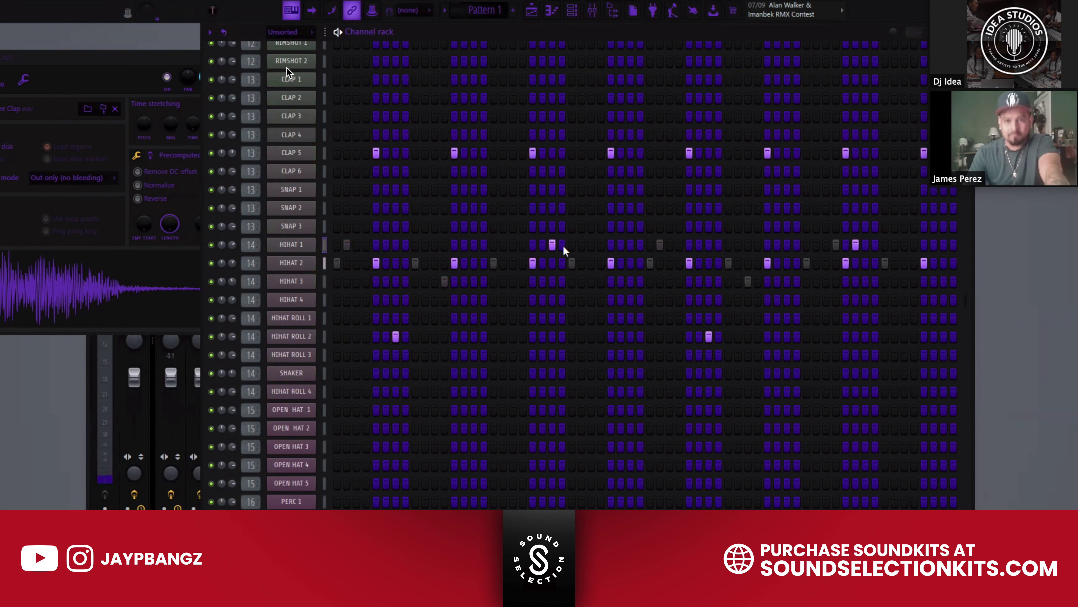
# Move the HIHAT 3 hit on step 43 to step 44 and place HIHAT ROLL 3 hits on steps 19 and 59
pyautogui.click(748, 282)
pyautogui.click(758, 281)
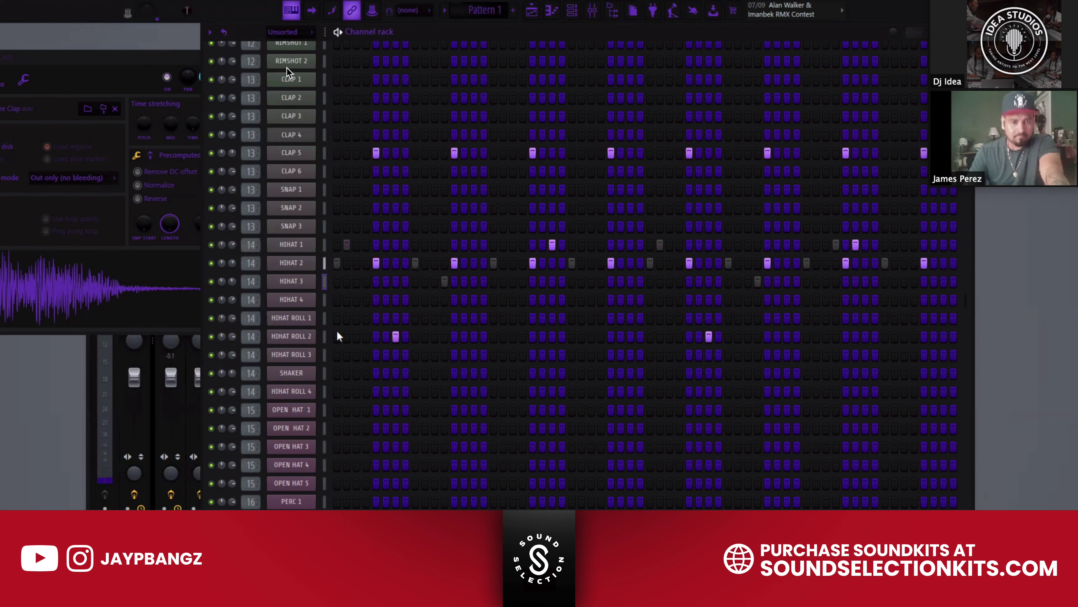
pyautogui.click(514, 318)
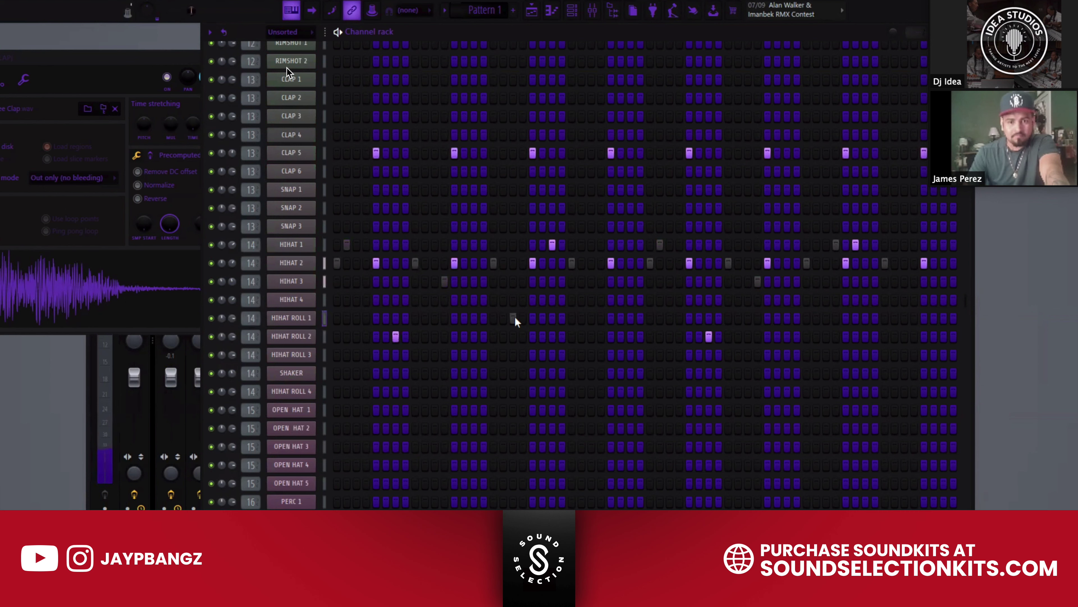
pyautogui.click(514, 318)
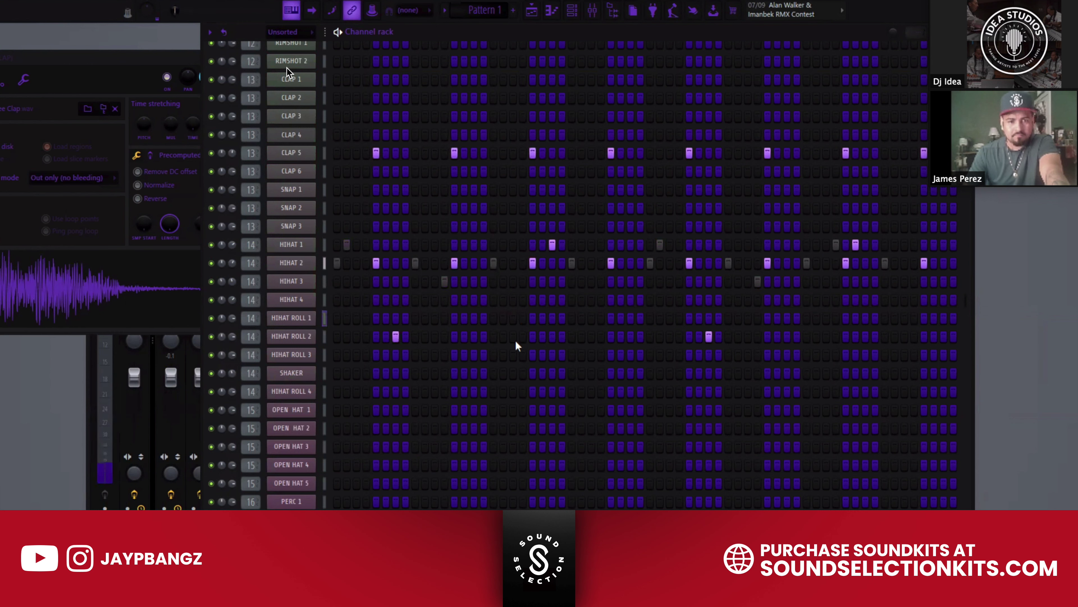
pyautogui.click(515, 356)
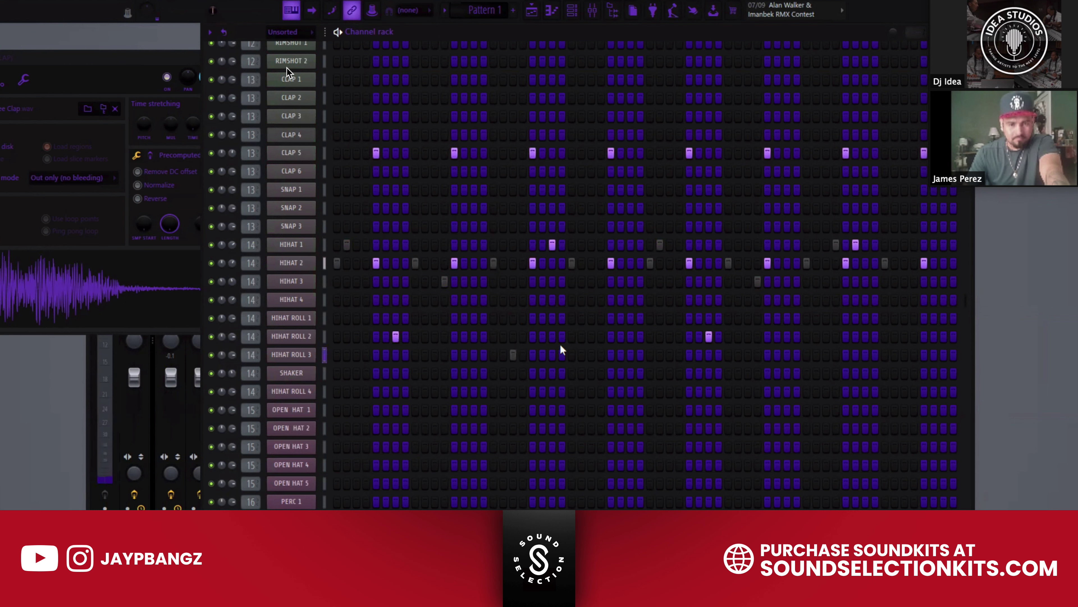
pyautogui.click(905, 354)
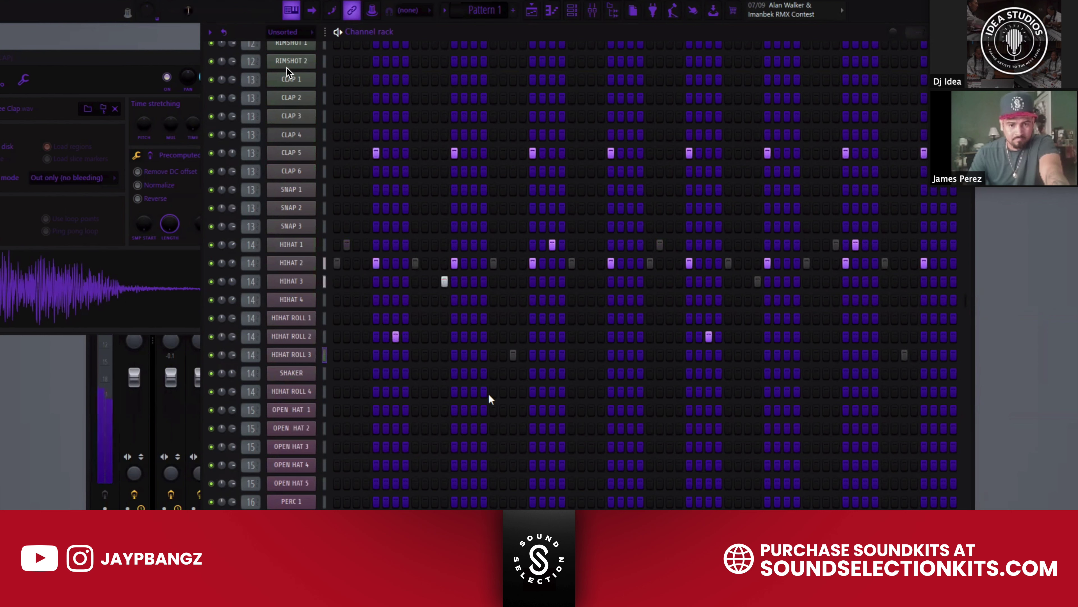
# Place a HIHAT ROLL 4 hit on step 25, leaving the SHAKER channel empty
pyautogui.click(572, 373)
pyautogui.click(572, 391)
pyautogui.rightClick(572, 373)
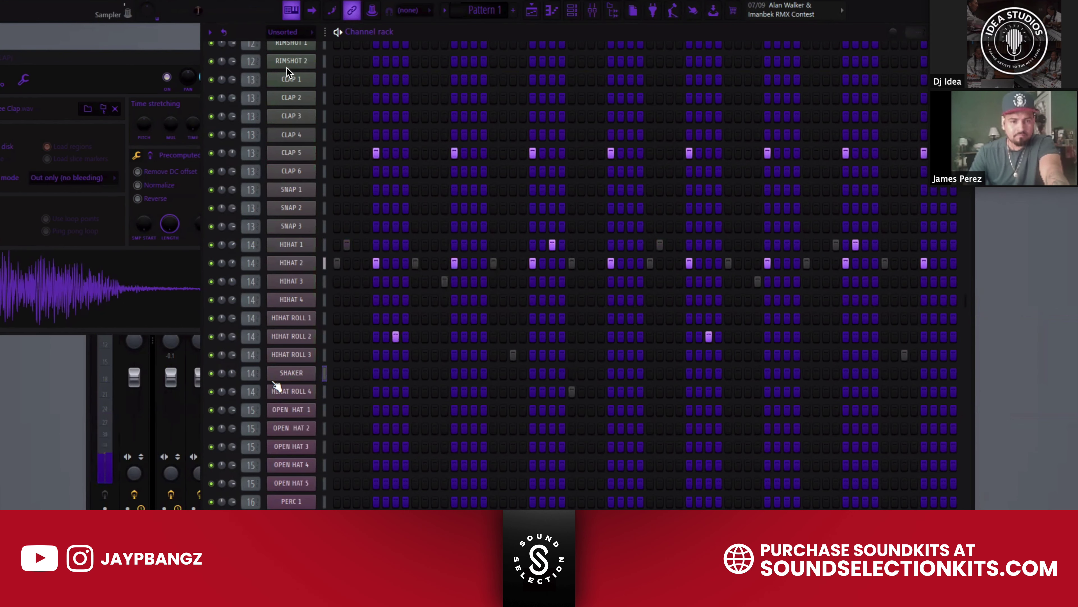
# Place COWBELL 2 hits on steps 3, 28, 31, 56 and 59, and CLAV hits on steps 16, 51 and 52
pyautogui.scroll(-2, 361, 418)
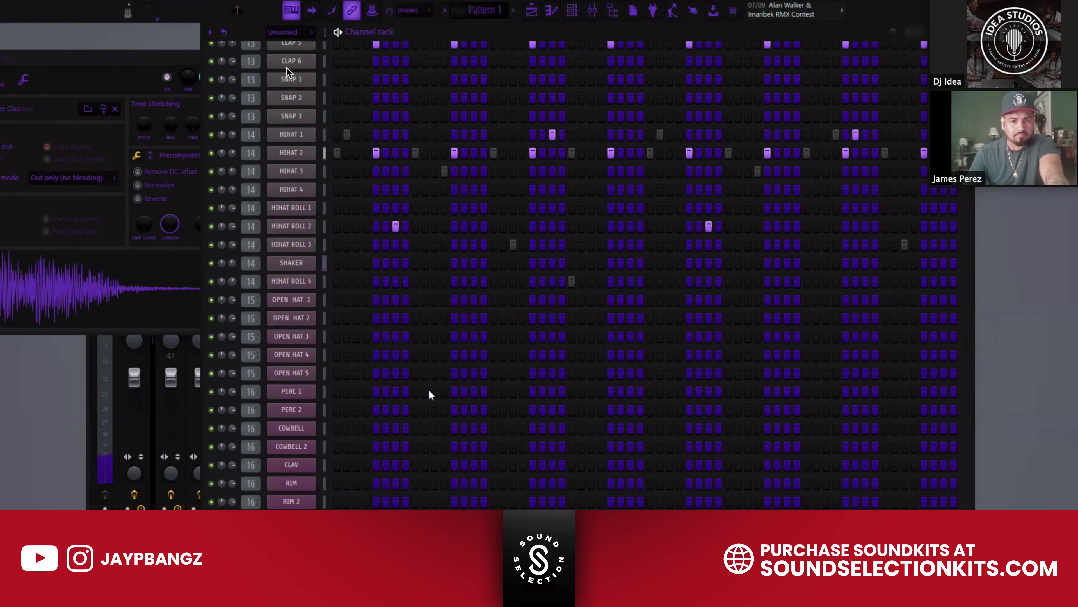
pyautogui.scroll(-5, 427, 392)
pyautogui.scroll(1, 382, 195)
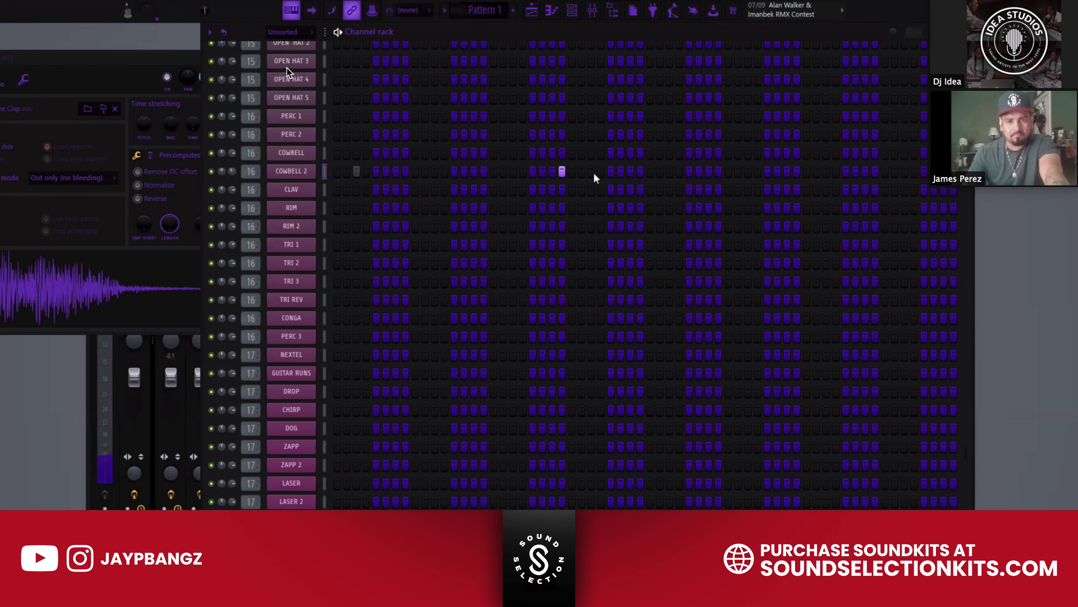
pyautogui.click(630, 172)
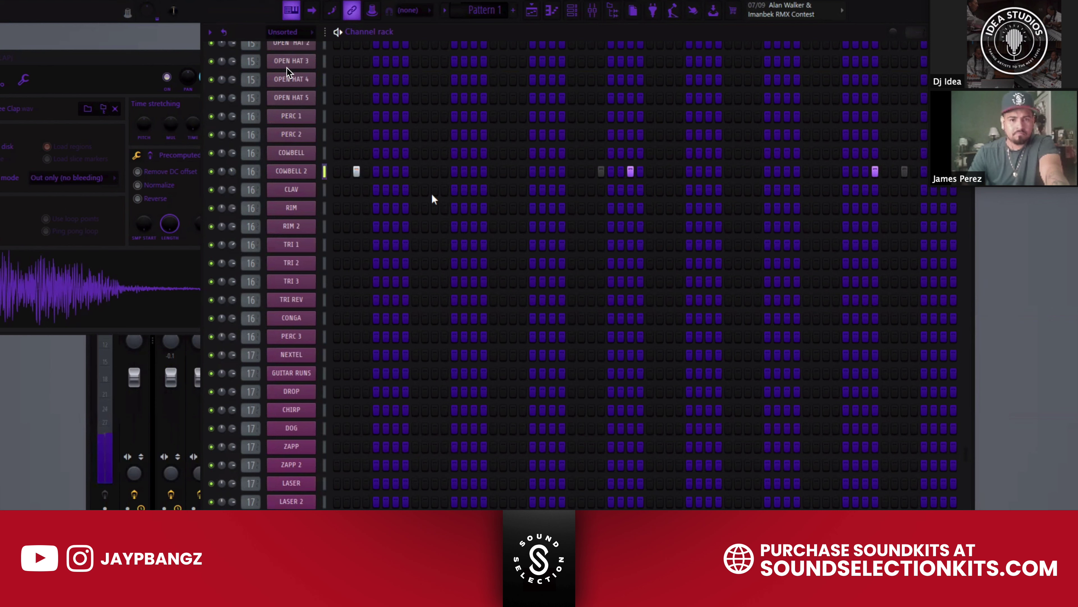
pyautogui.click(483, 189)
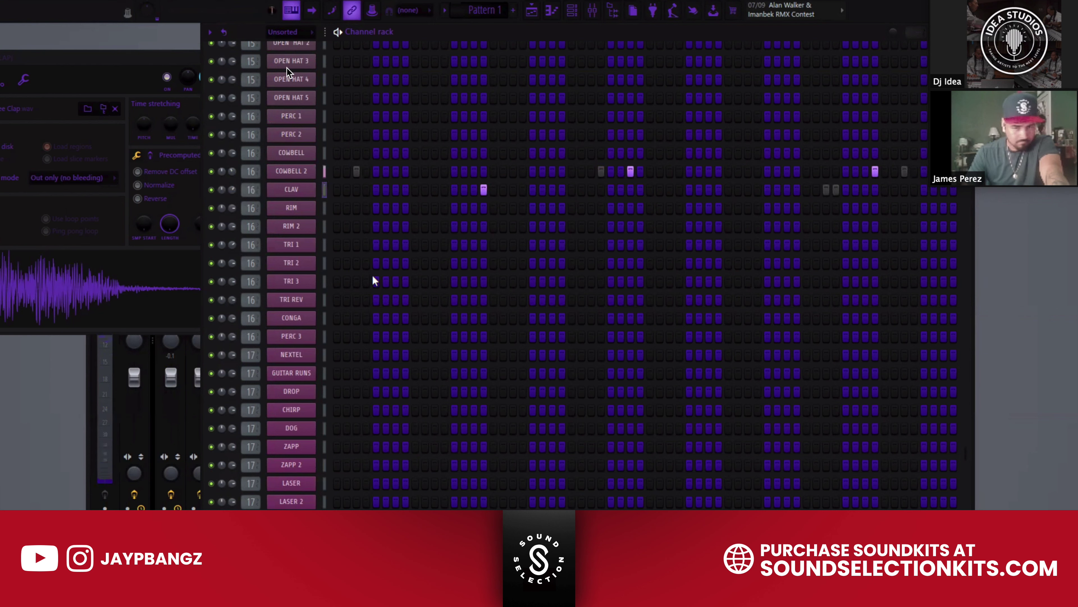
# Place OPEN HAT 5 hits on steps 1, 11, 17, 27, 33, 43, 49 and 59
pyautogui.scroll(-3, 379, 336)
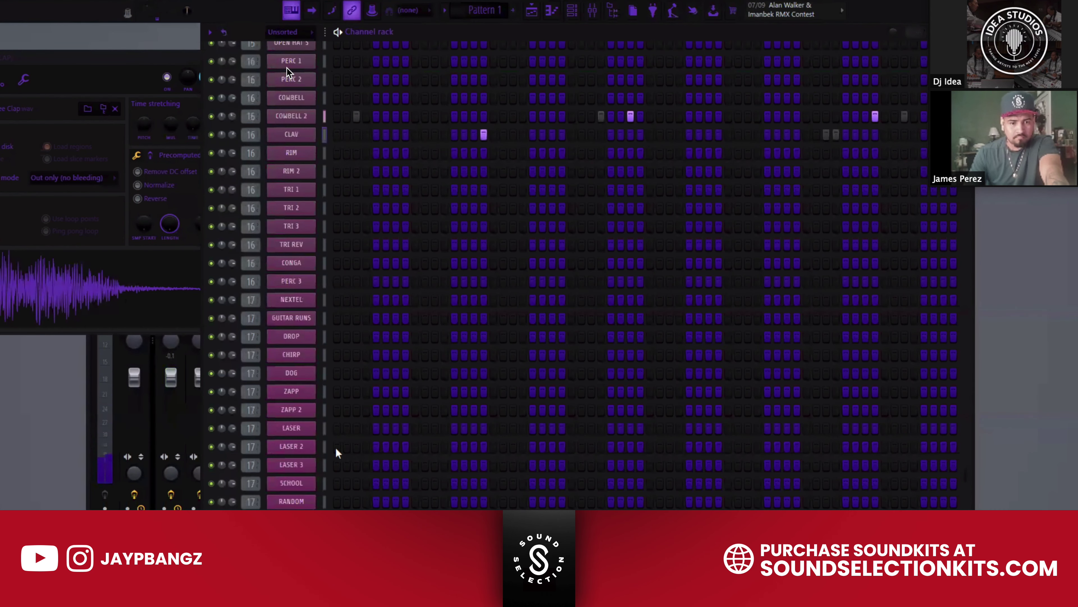
pyautogui.scroll(12, 390, 397)
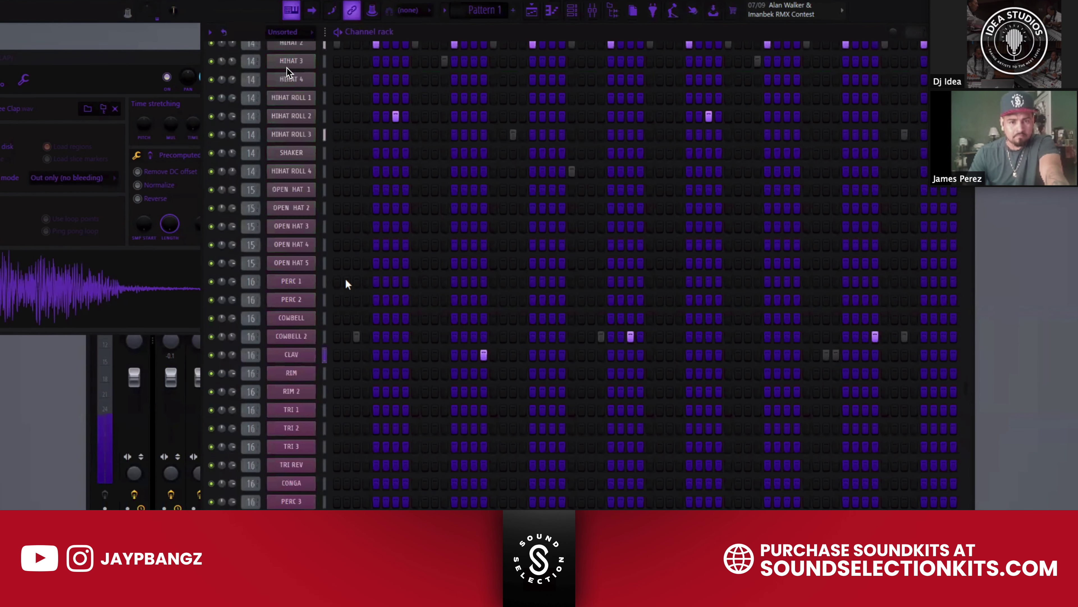
pyautogui.click(336, 263)
pyautogui.click(435, 262)
pyautogui.click(492, 263)
pyautogui.click(592, 262)
pyautogui.click(650, 263)
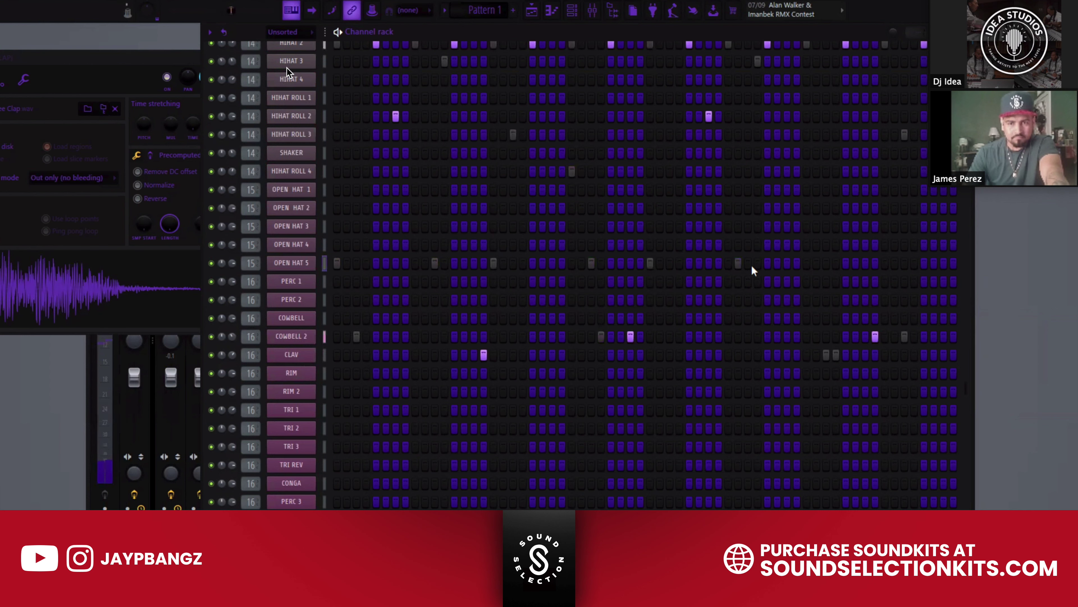
pyautogui.click(744, 264)
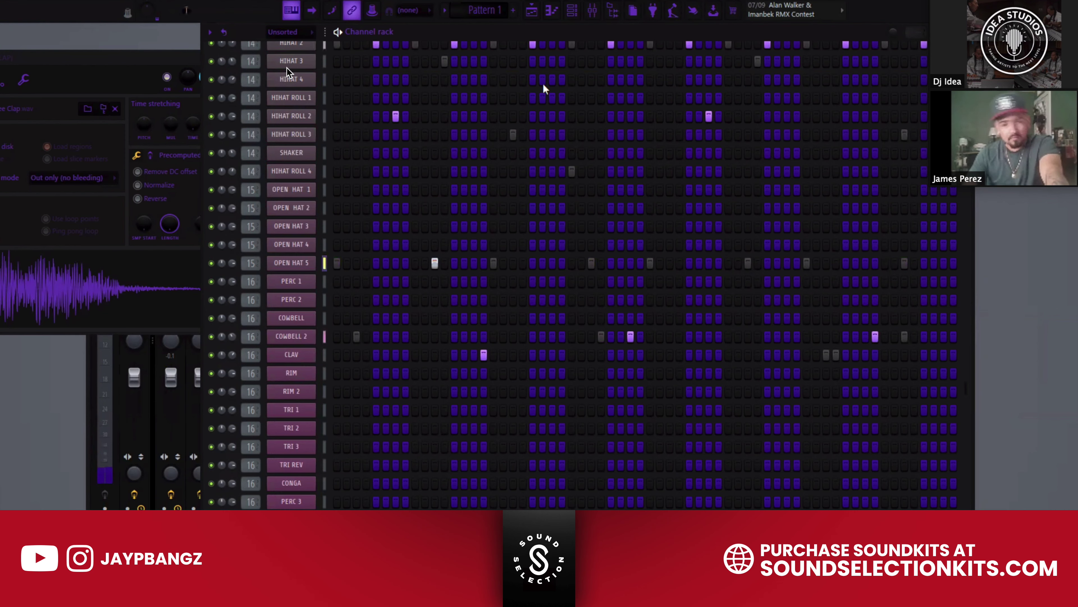
# Place KICK 9 hits on steps 1, 7, 17, 20, 27, 33, 39, 49, 52 and 55
pyautogui.scroll(5, 399, 263)
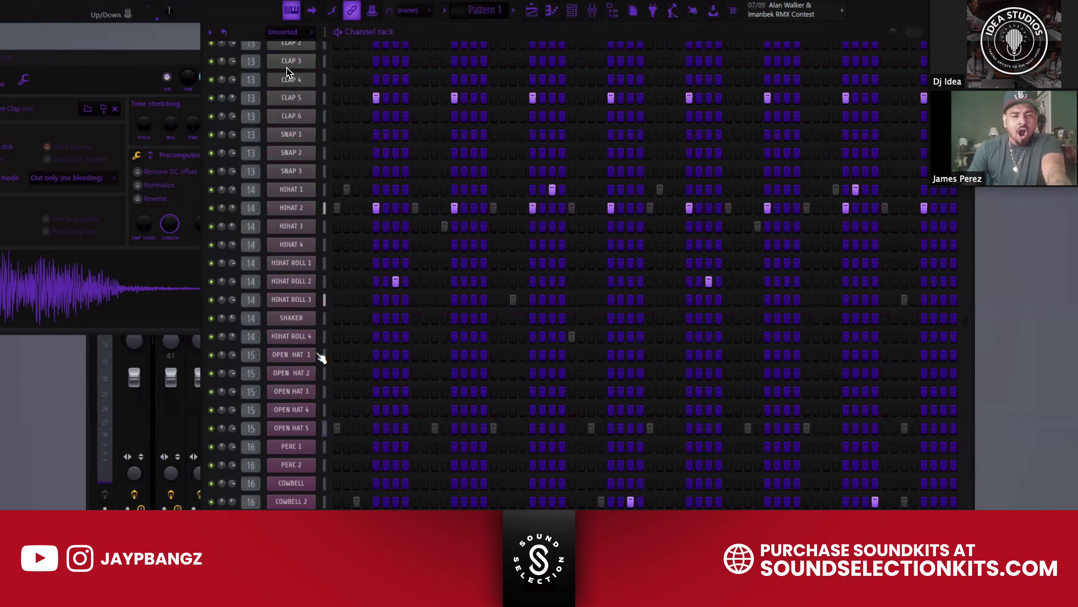
pyautogui.scroll(7, 330, 266)
pyautogui.scroll(4, 338, 251)
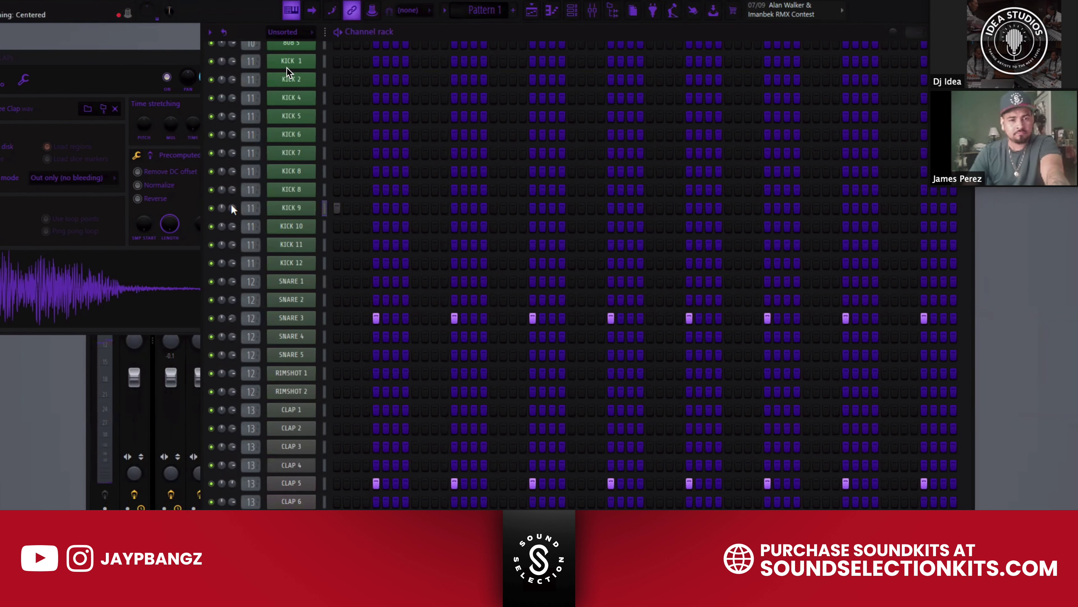
pyautogui.click(337, 208)
pyautogui.click(366, 207)
pyautogui.click(395, 208)
pyautogui.click(366, 208)
pyautogui.click(493, 208)
pyautogui.click(522, 208)
pyautogui.click(591, 208)
pyautogui.click(650, 208)
pyautogui.click(709, 208)
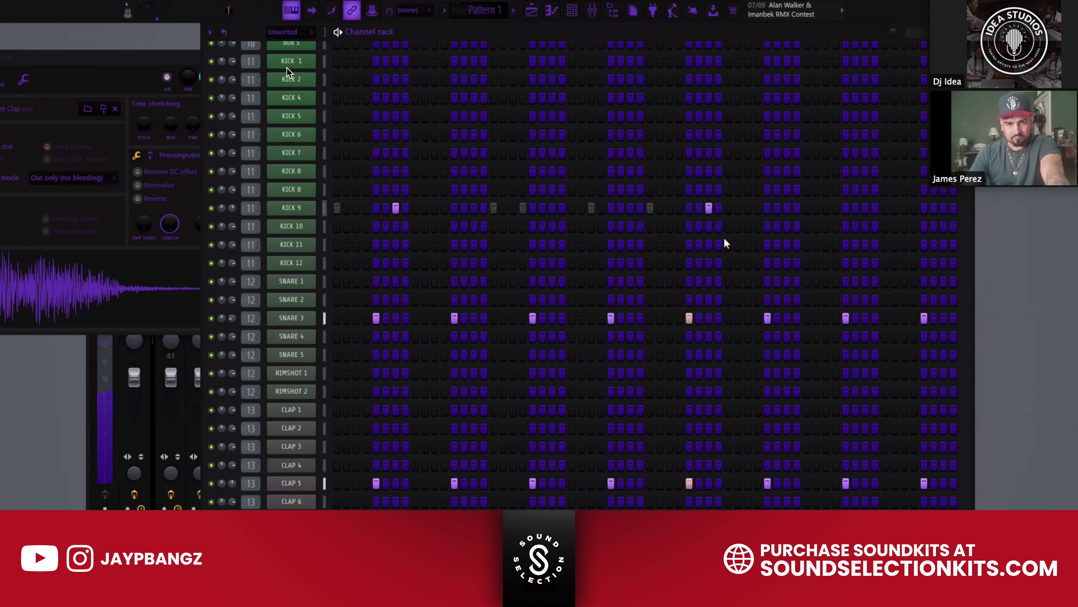
pyautogui.click(806, 207)
pyautogui.click(836, 208)
pyautogui.click(865, 208)
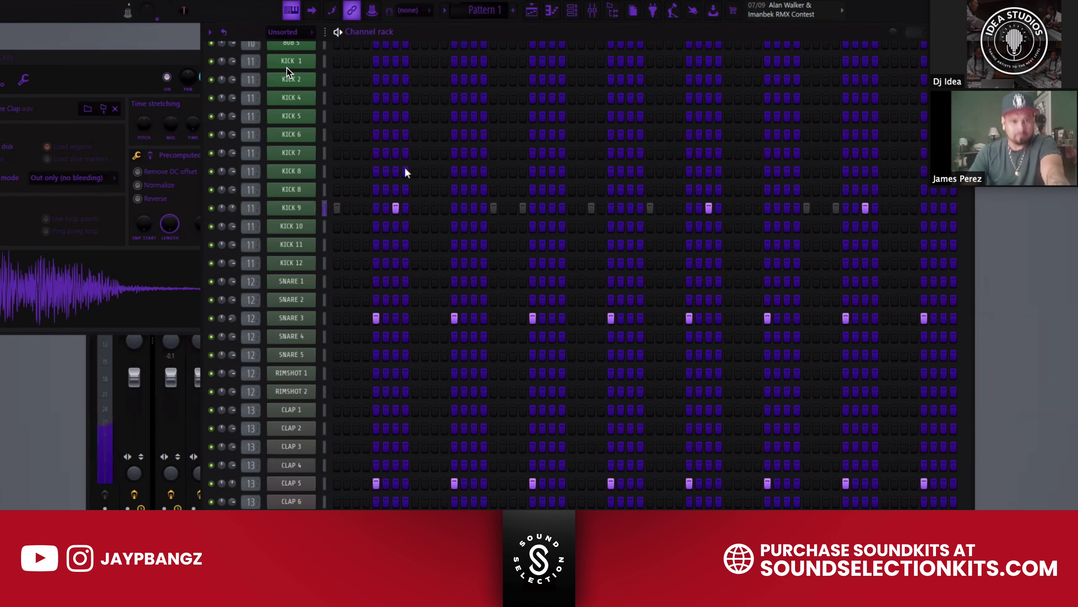
# Fill all 64 steps of the SHAKER channel with hits
pyautogui.scroll(5, 403, 170)
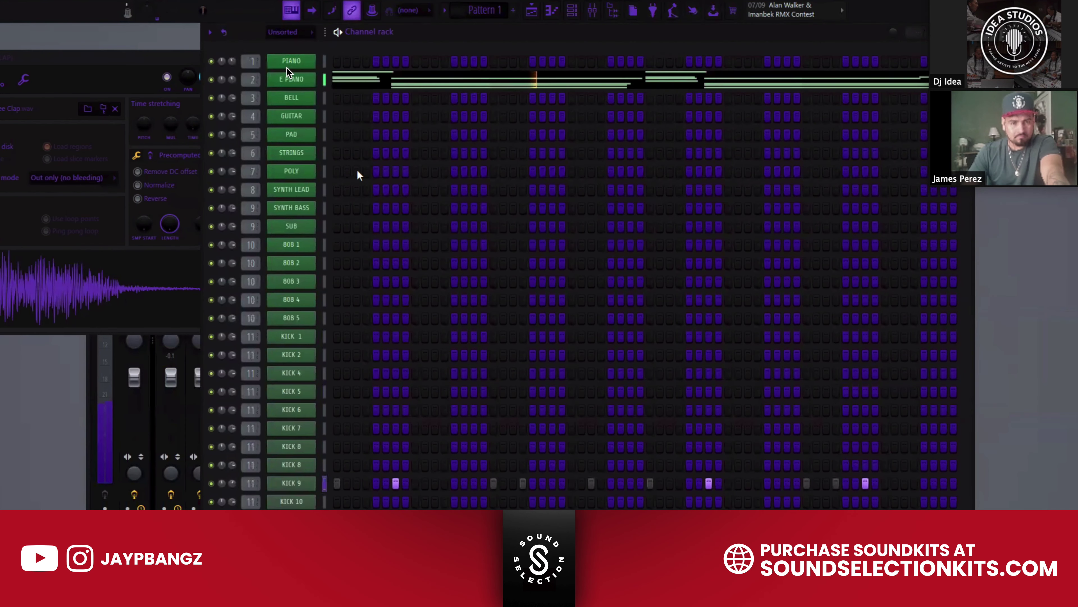
pyautogui.scroll(-12, 414, 346)
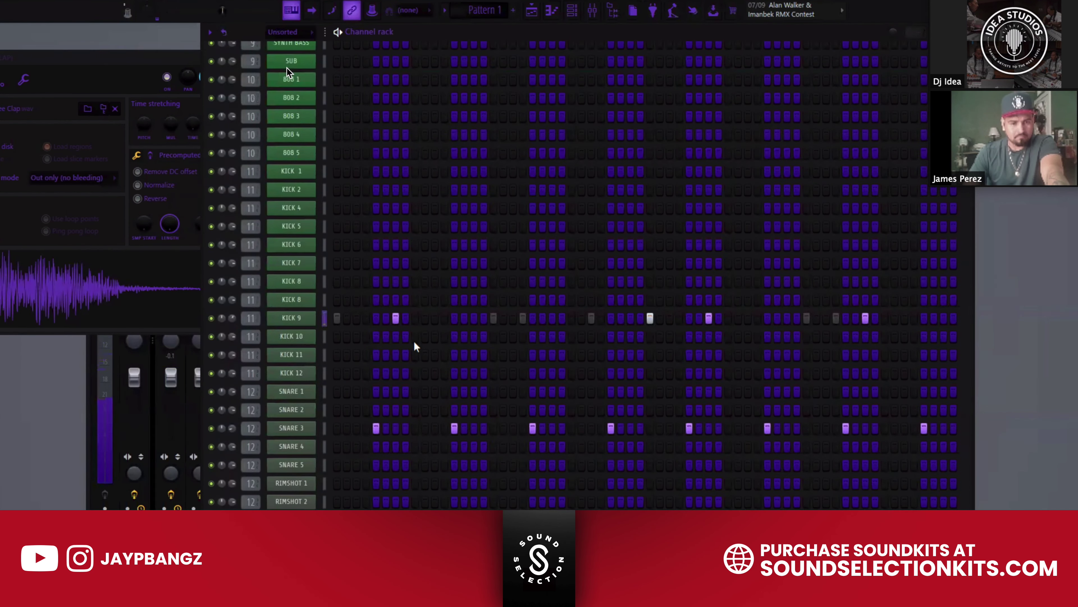
pyautogui.scroll(-3, 404, 297)
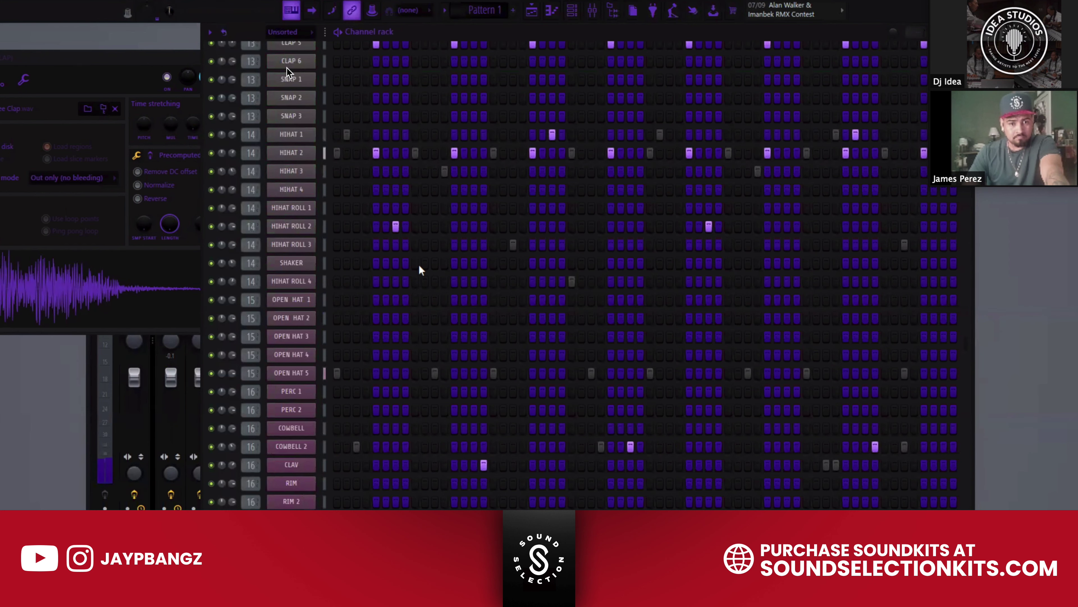
pyautogui.press('space')
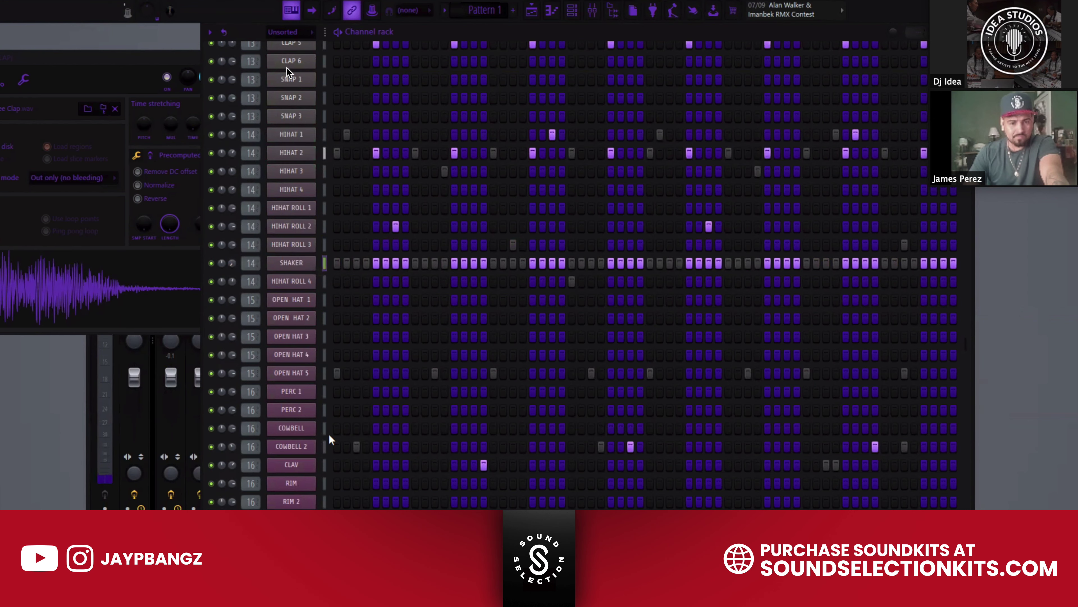
# Place RIM hits on steps 23, 24, 62 and 63, and open the RIM channel's sample settings
pyautogui.scroll(-3, 375, 418)
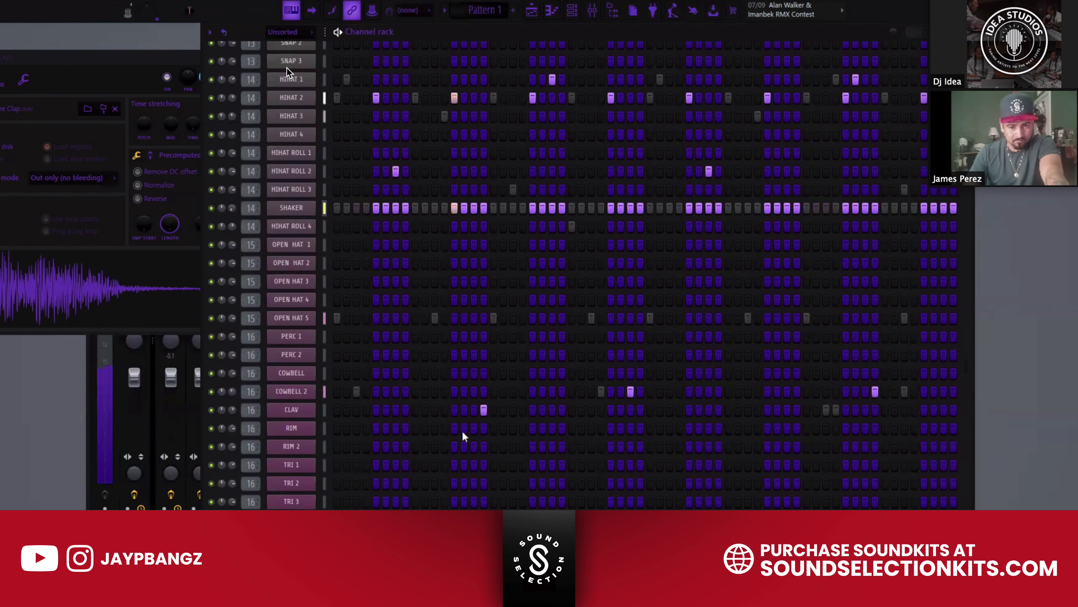
pyautogui.moveTo(550, 430); pyautogui.dragTo(562, 430)
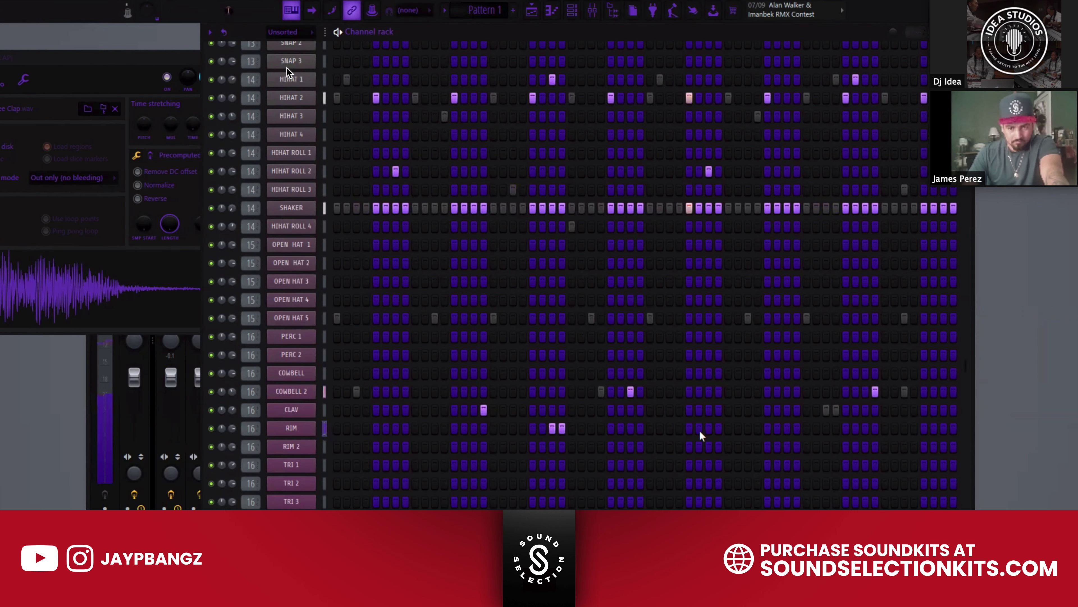
pyautogui.click(291, 428)
pyautogui.click(126, 298)
pyautogui.click(934, 428)
pyautogui.click(943, 428)
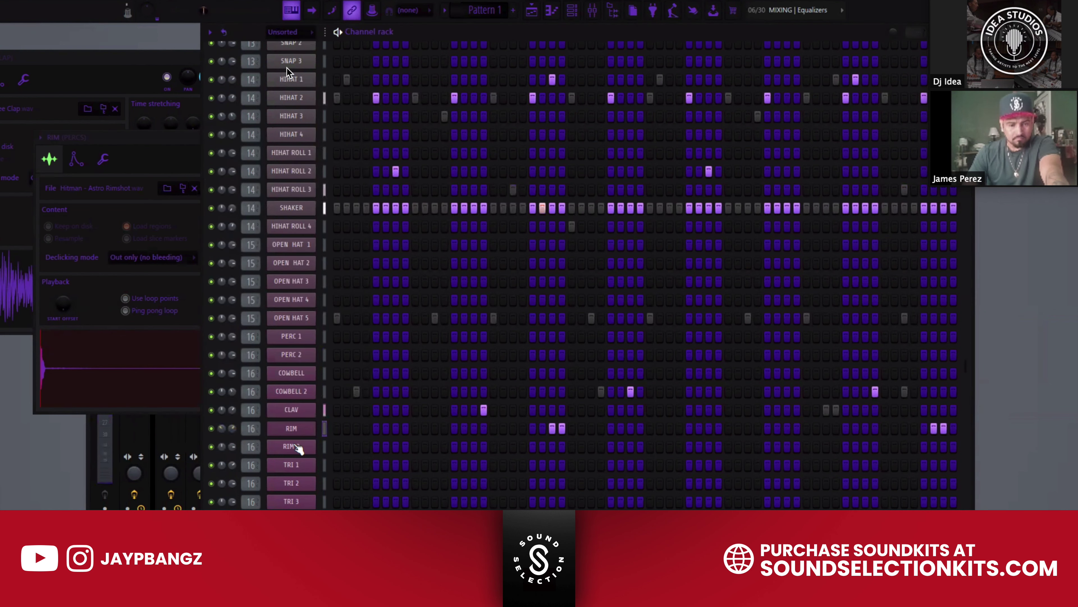
# Place TRI 2 hits on steps 13 and 45
pyautogui.click(533, 484)
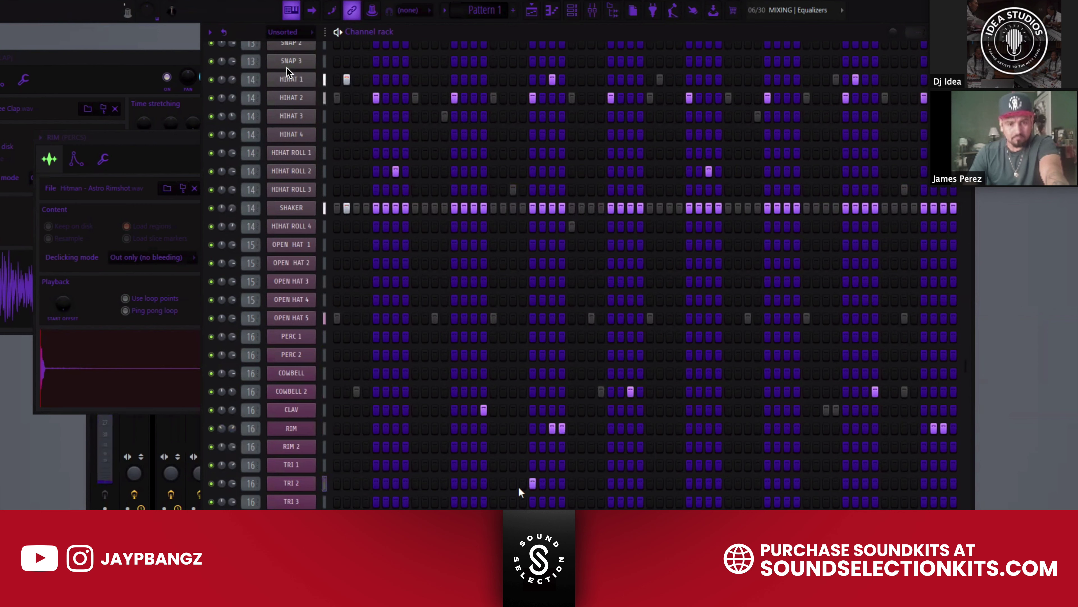
pyautogui.click(533, 486)
pyautogui.click(456, 488)
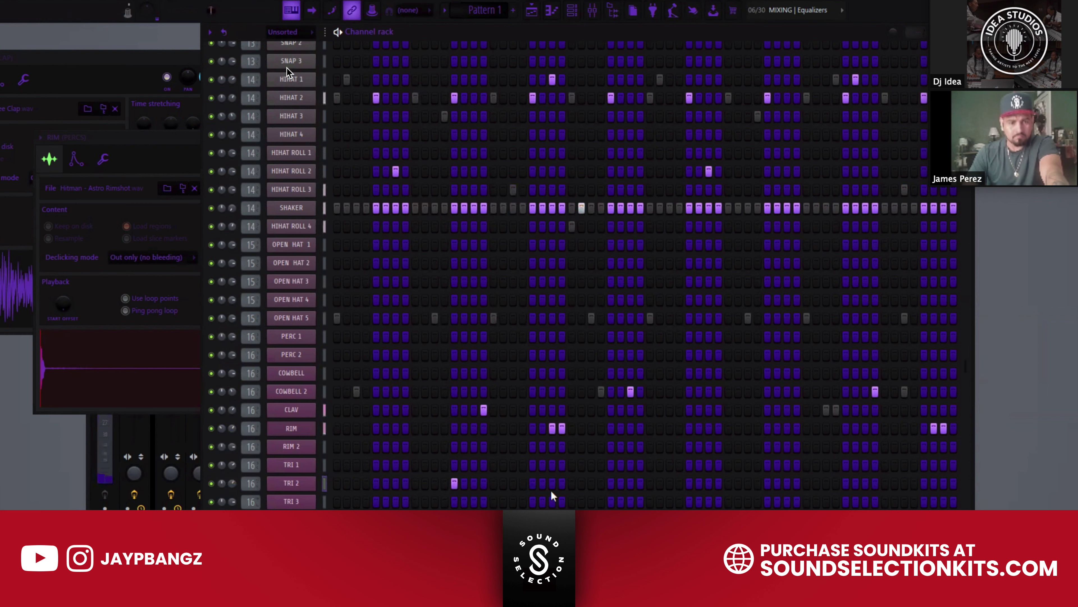
pyautogui.click(768, 484)
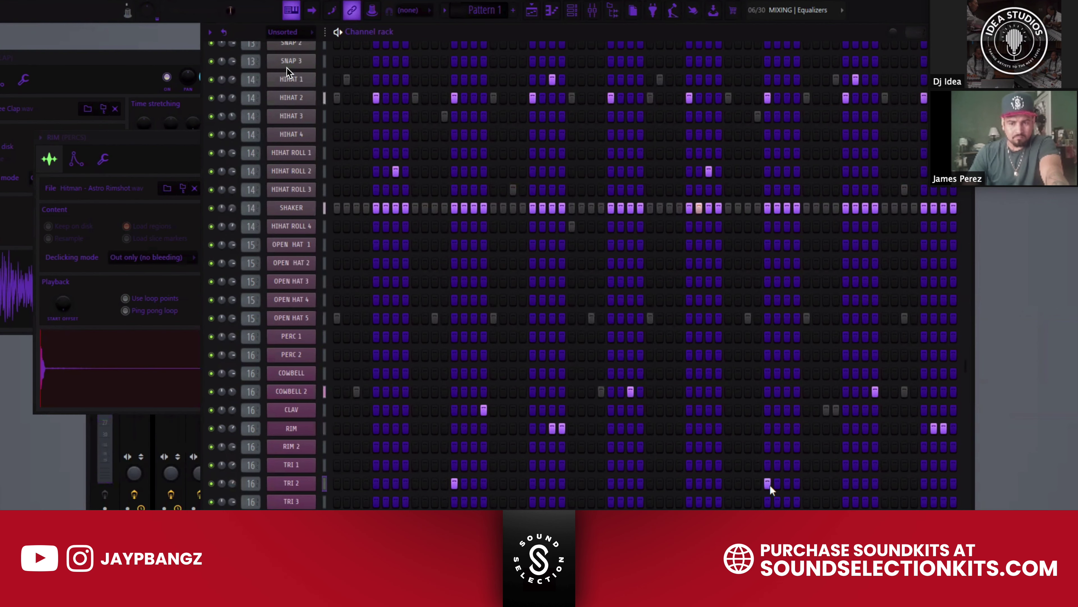
# Draw short melody notes in the BELL channel's piano roll, ending with E5 and F#5 in the last beat of bar 4
pyautogui.scroll(12, 431, 461)
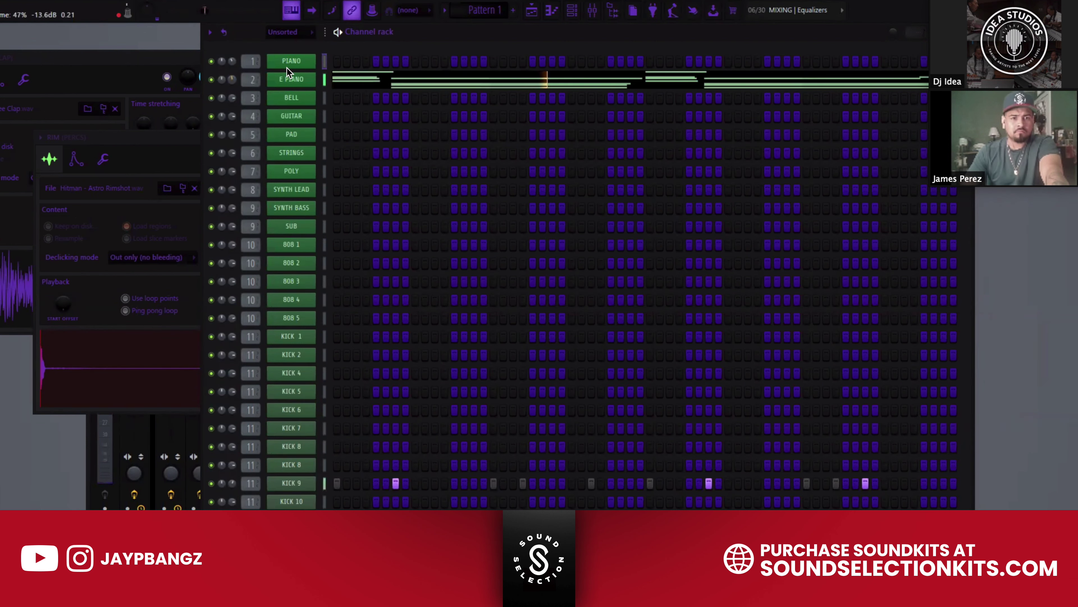
pyautogui.hotkey('ctrl', 'a')
pyautogui.click(324, 61)
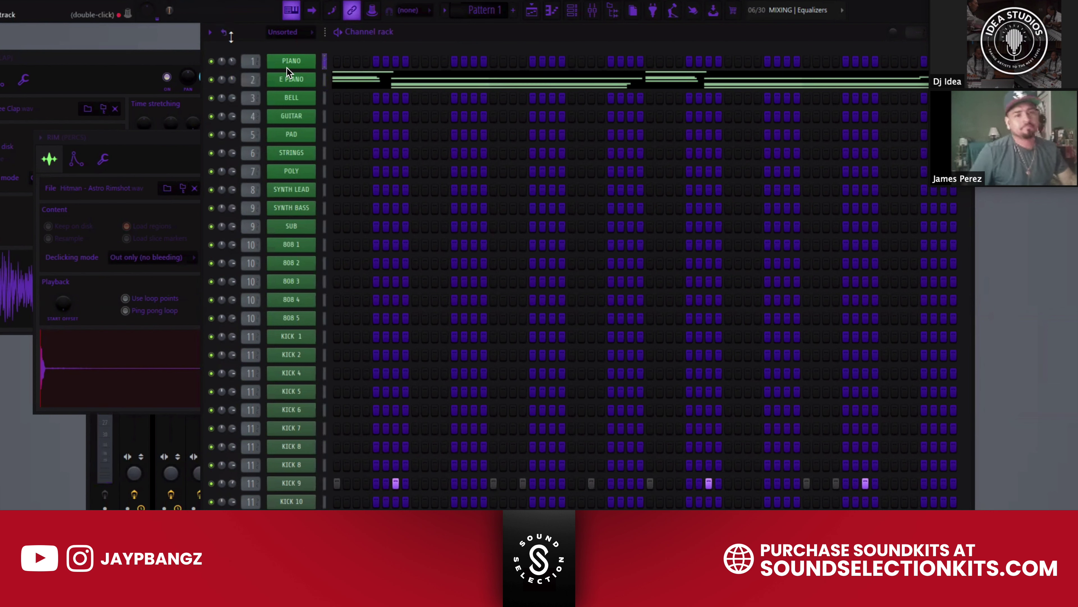
pyautogui.press('space')
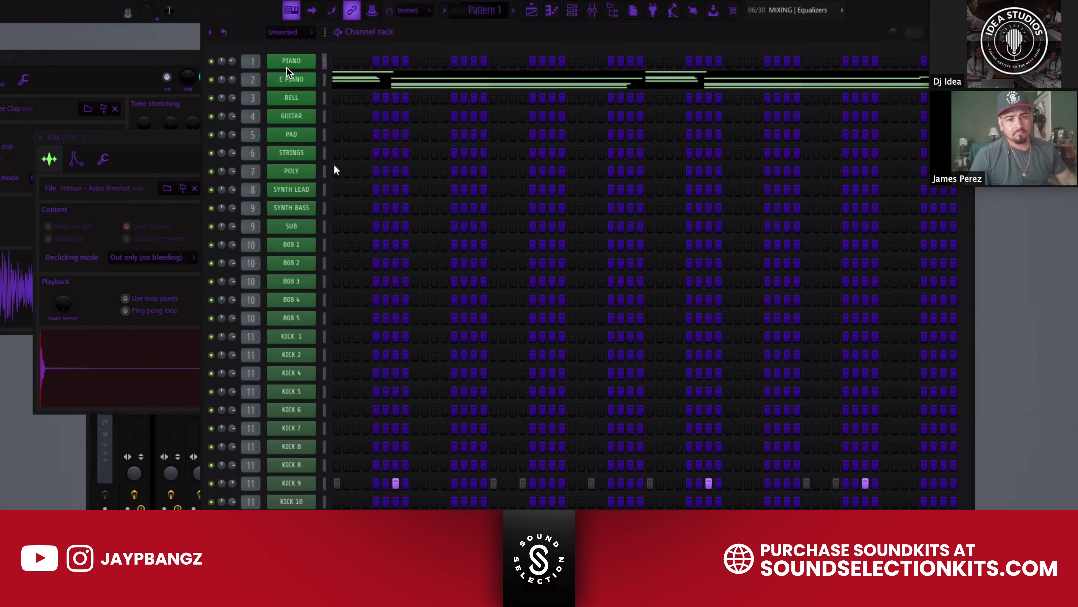
pyautogui.click(297, 212)
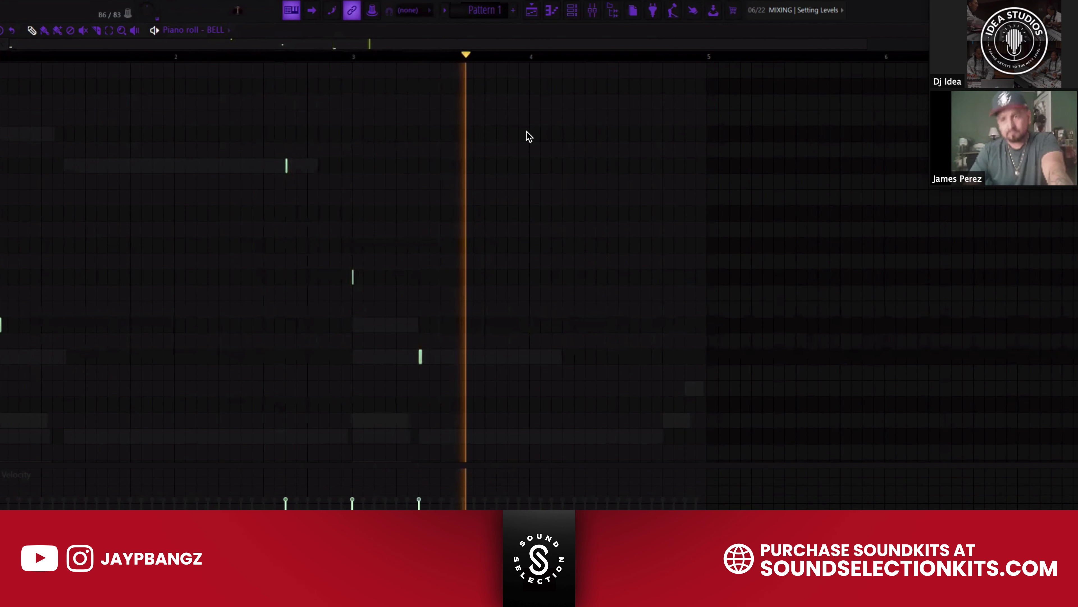
pyautogui.click(665, 420)
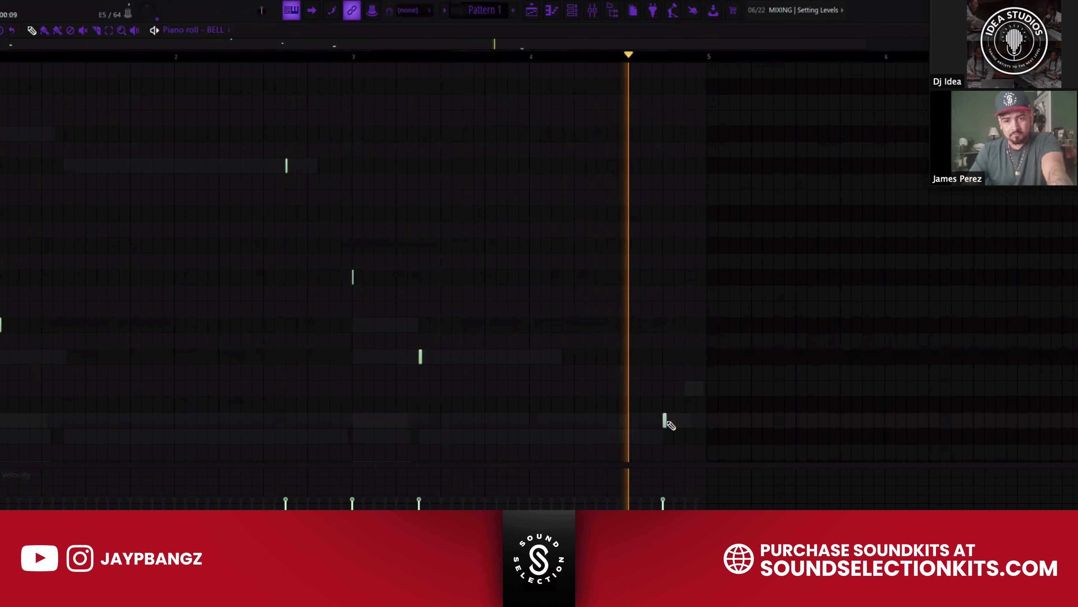
pyautogui.click(686, 388)
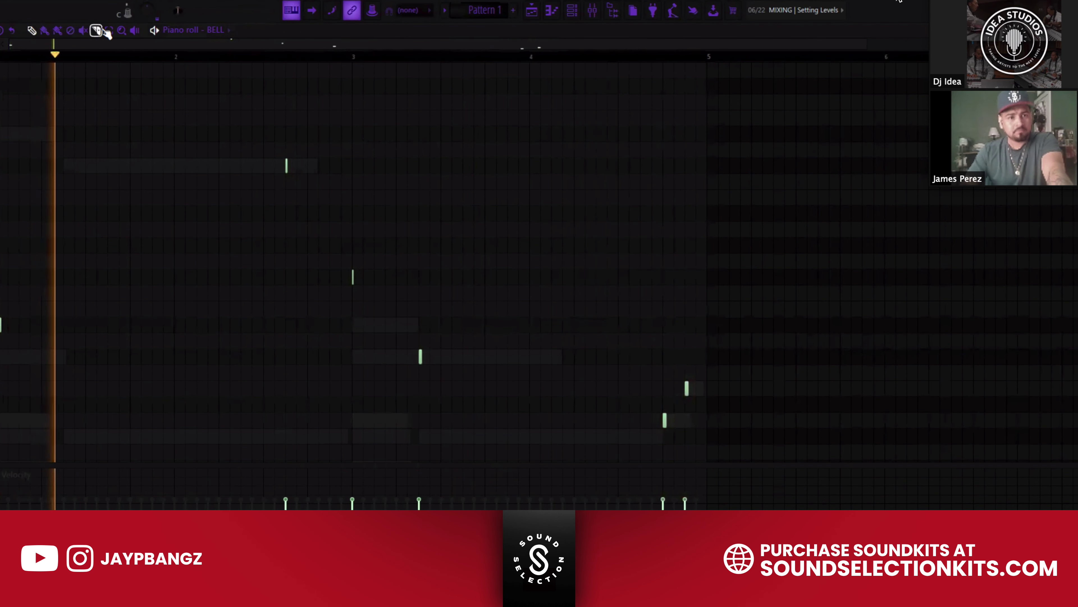
# Select the last two BELL notes at the end of bar 4 and raise them by one octave
pyautogui.moveTo(620, 334); pyautogui.dragTo(715, 460)
pyautogui.scroll(-1, 718, 461)
pyautogui.hotkey('ctrl', 'Up')
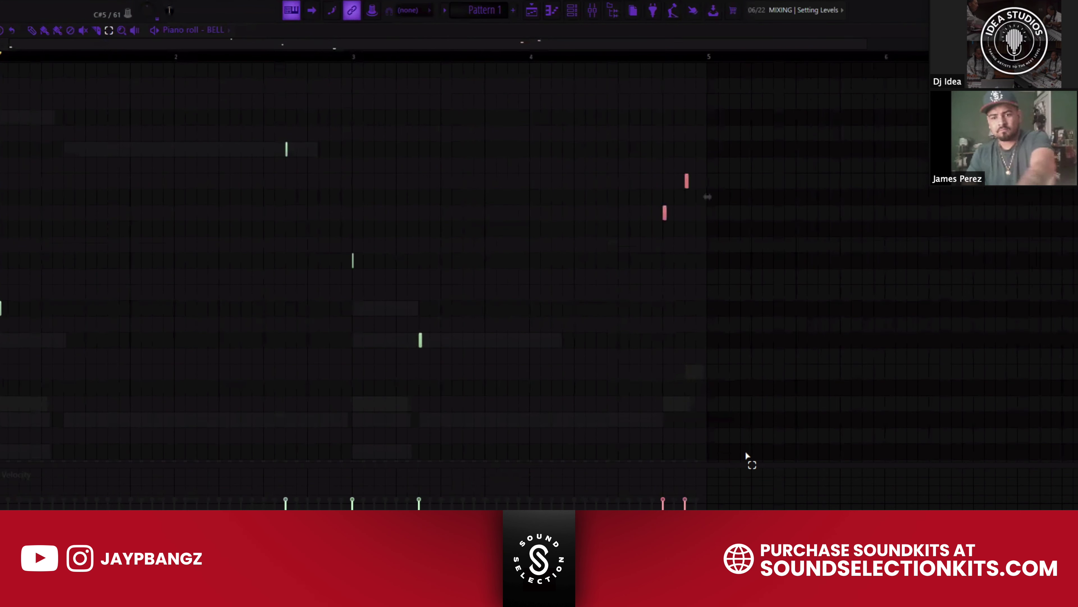
# Open the preset browser of the GUITAR channel's instrument and filter the presets to the Plucked/Stroke category
pyautogui.press('F6')
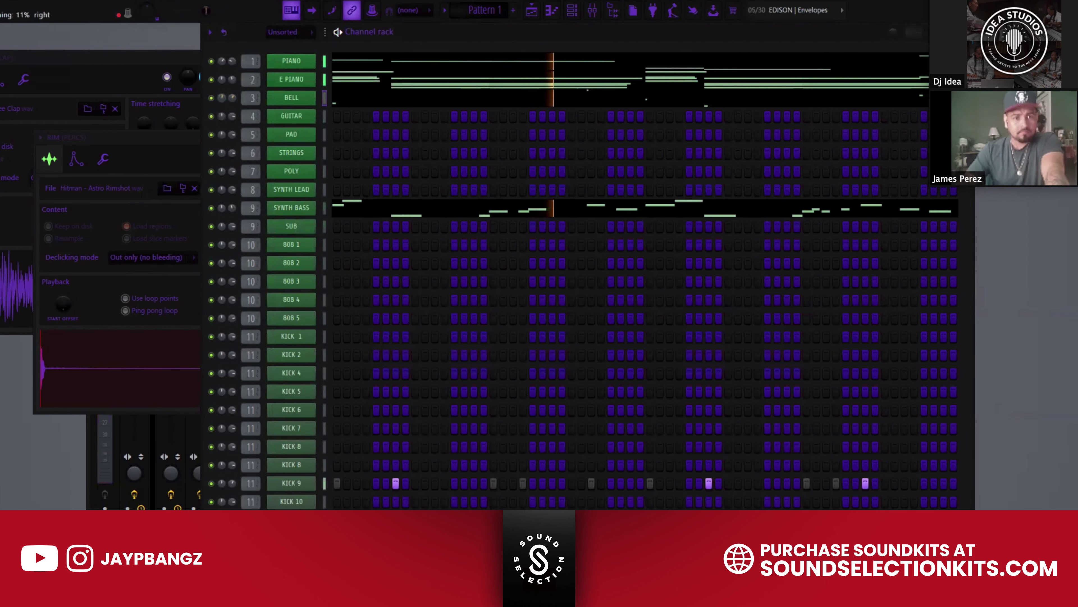
pyautogui.scroll(-1, 233, 208)
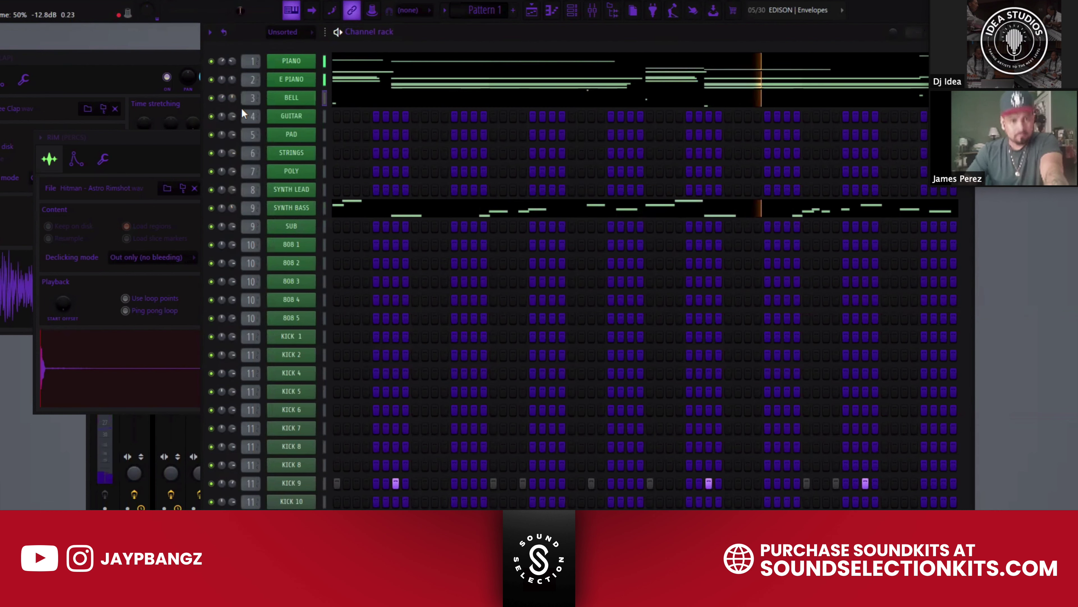
pyautogui.click(289, 119)
pyautogui.click(125, 134)
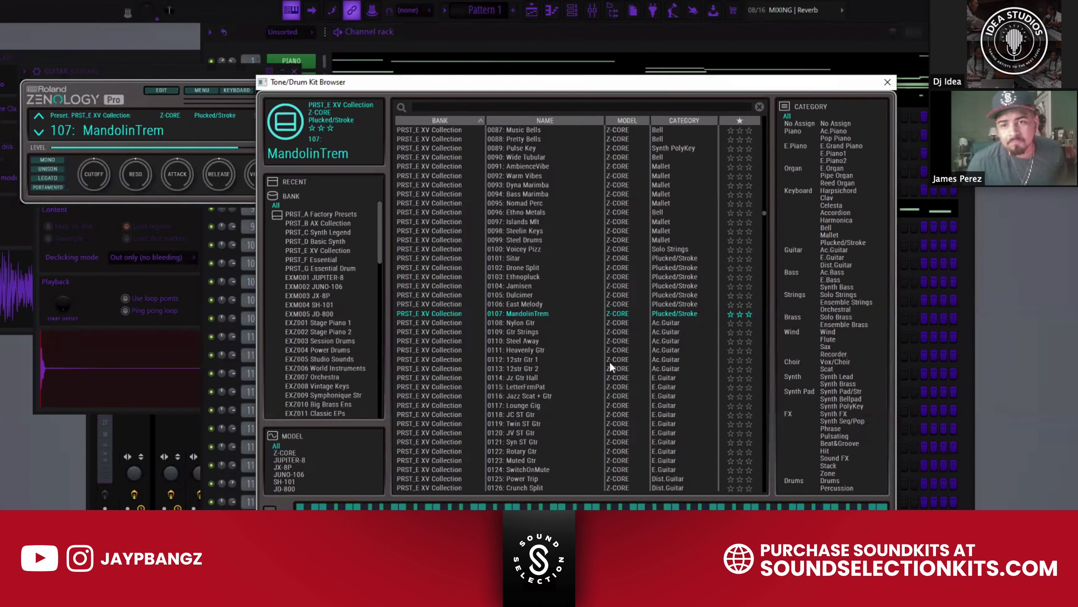
pyautogui.scroll(-8, 552, 297)
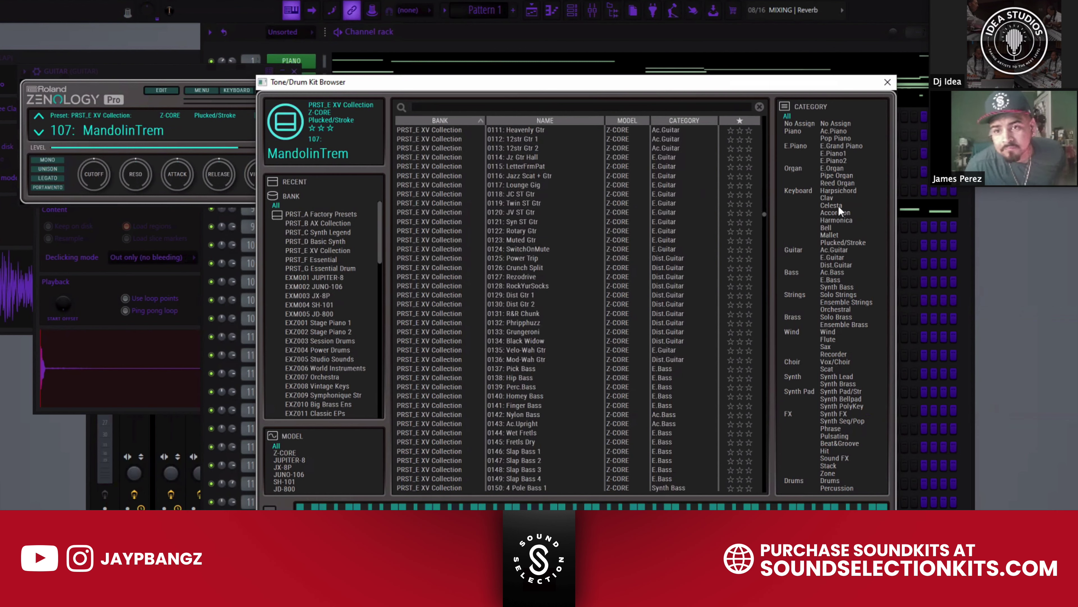
pyautogui.click(835, 242)
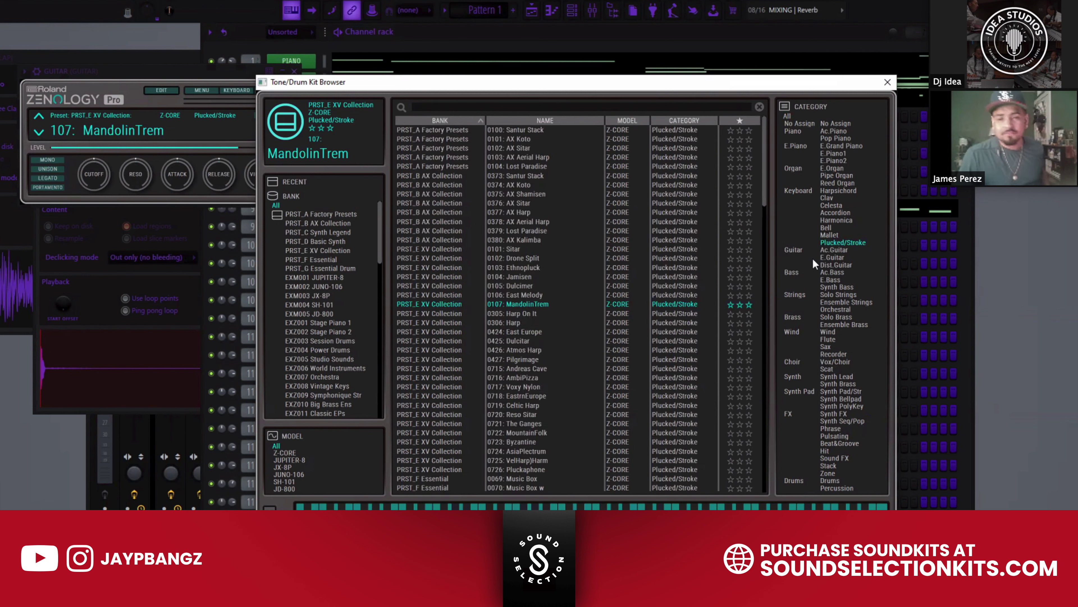
# Audition the AX Harp and AX Shamisen presets, load AX Aerial Harp on the GUITAR channel, and close the instrument
pyautogui.click(522, 212)
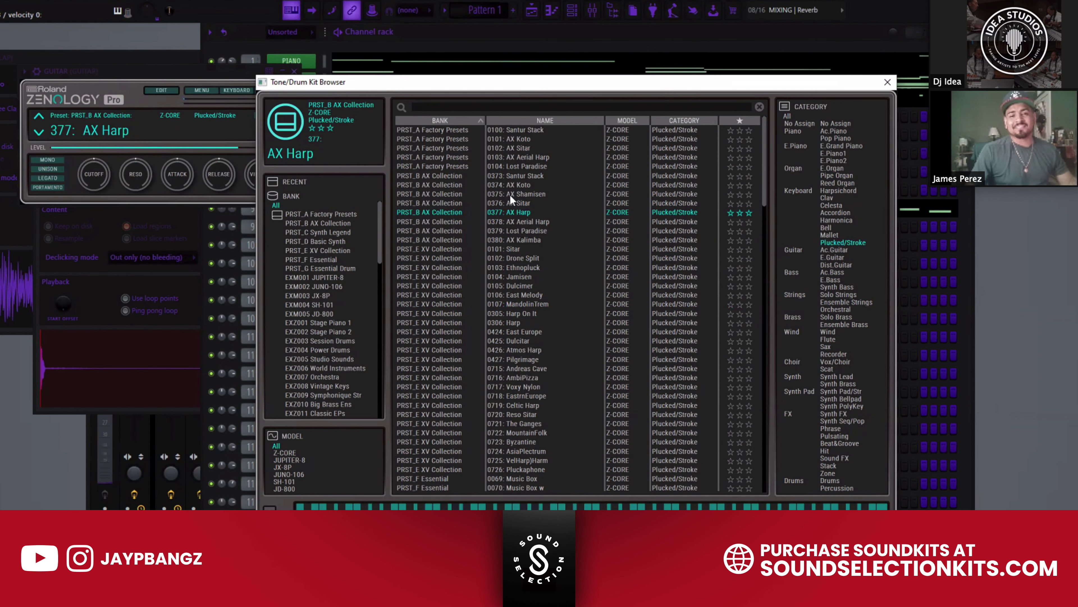
pyautogui.click(510, 194)
pyautogui.click(513, 221)
pyautogui.click(889, 82)
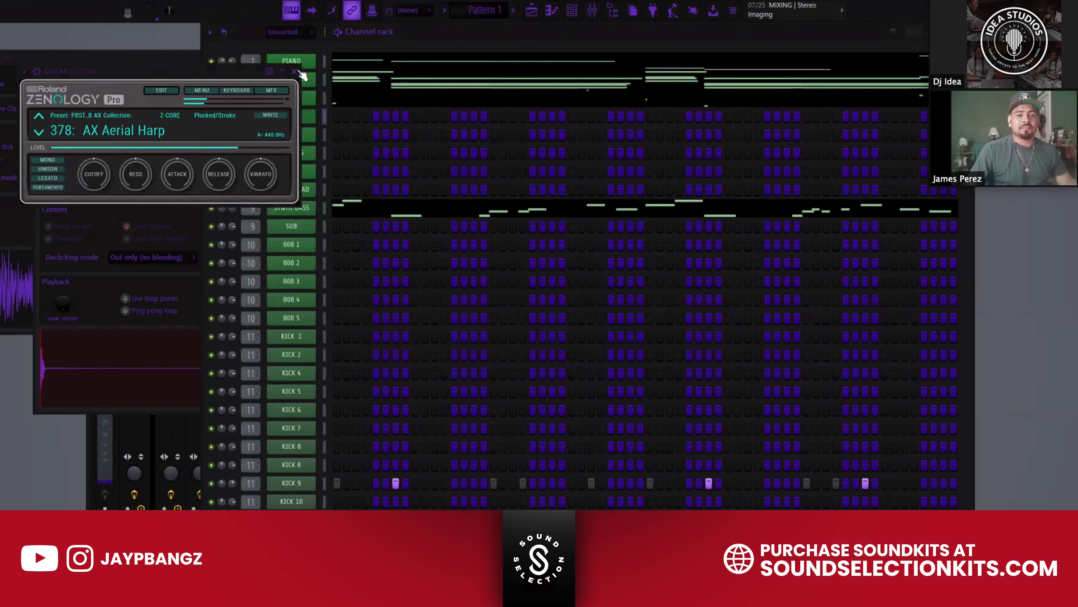
pyautogui.click(295, 71)
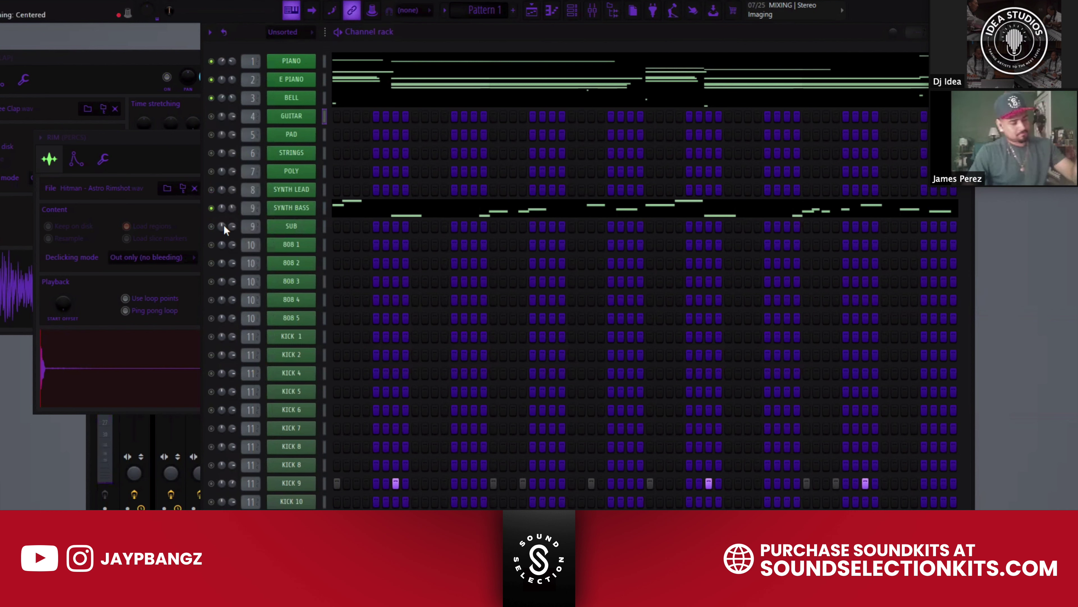
# Record a short melody on the GUITAR channel over the first two bars and play it back in its piano roll
pyautogui.press('space')
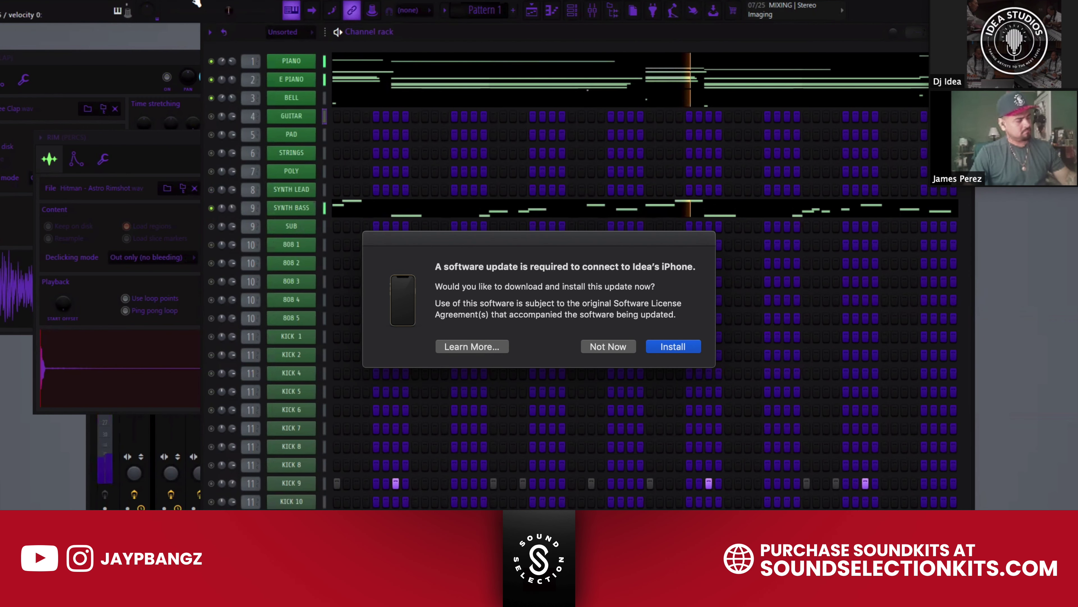
pyautogui.click(617, 124)
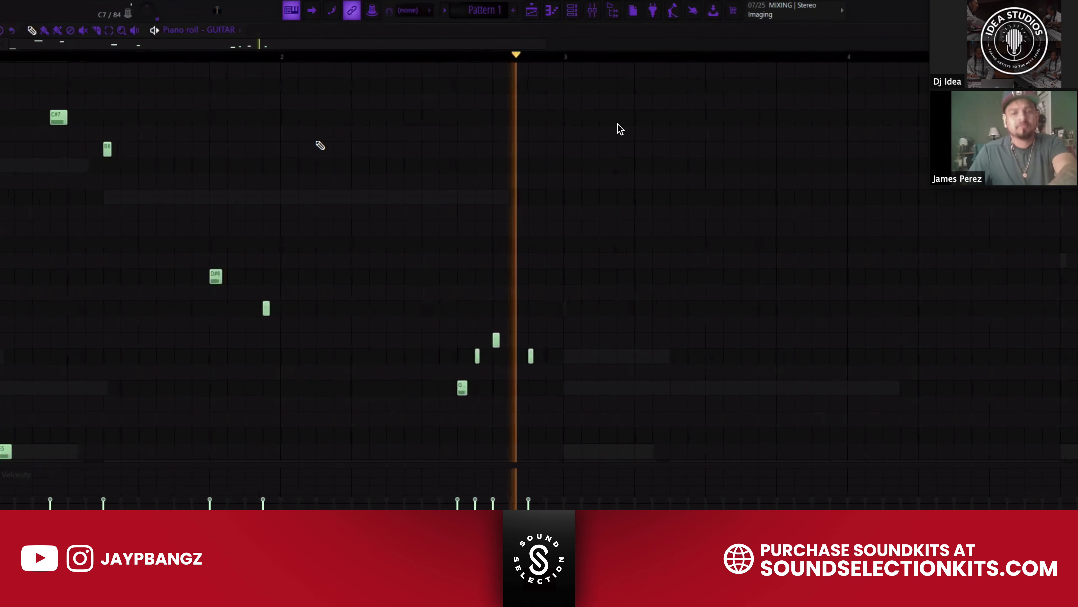
pyautogui.scroll(-3, 620, 129)
pyautogui.press('space')
pyautogui.scroll(3, 620, 128)
pyautogui.scroll(-3, 619, 128)
pyautogui.press('space')
pyautogui.press('space')
# Move the E5 note in bar 1 of the GUITAR melody two steps later and listen to the change
pyautogui.moveTo(6, 309); pyautogui.dragTo(45, 314)
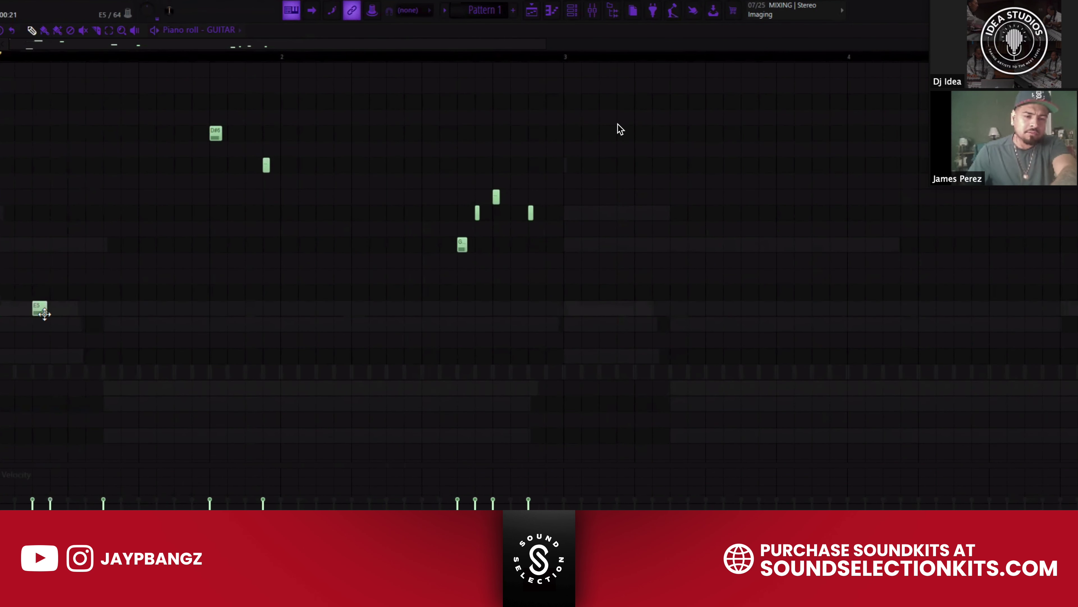
pyautogui.scroll(5, 111, 309)
pyautogui.press('space')
pyautogui.press('space')
# Select the C#7 note and the note after it in bar 1 and lower both by one octave
pyautogui.click(109, 30)
pyautogui.moveTo(43, 173); pyautogui.dragTo(168, 268)
pyautogui.hotkey('ctrl', 'Down')
pyautogui.scroll(-4, 170, 262)
pyautogui.press('space')
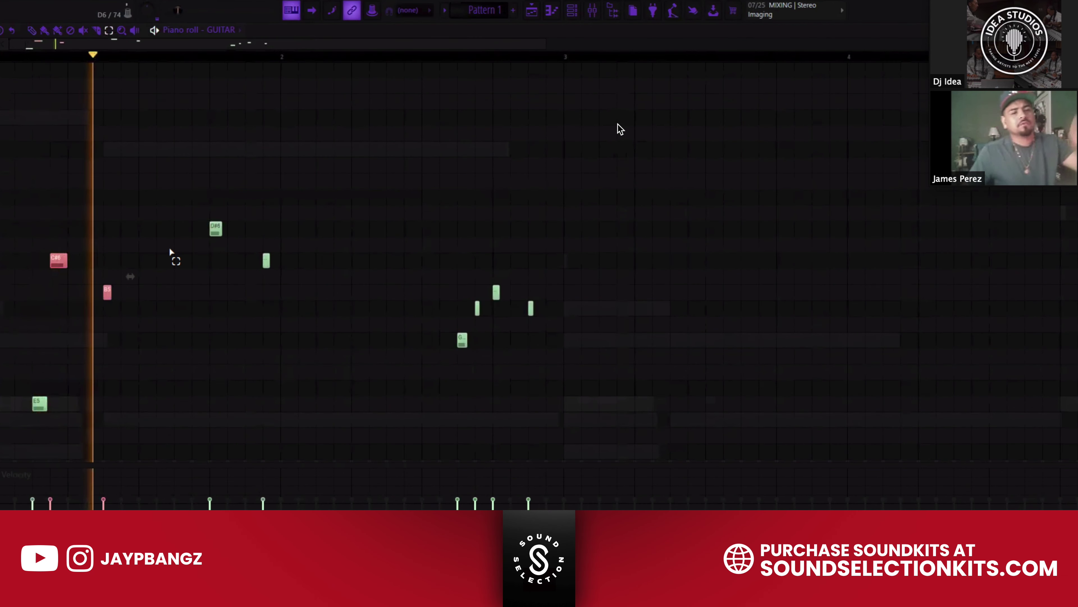
# Shift the last GUITAR note of bar 1 one step earlier and play the melody
pyautogui.click(267, 261)
pyautogui.press('space')
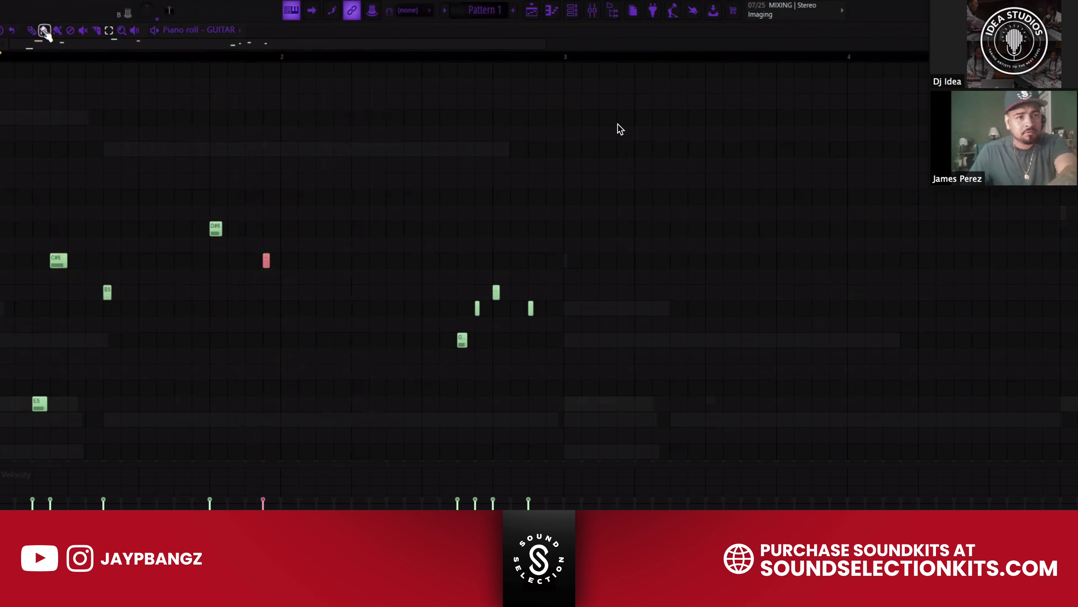
pyautogui.press('space')
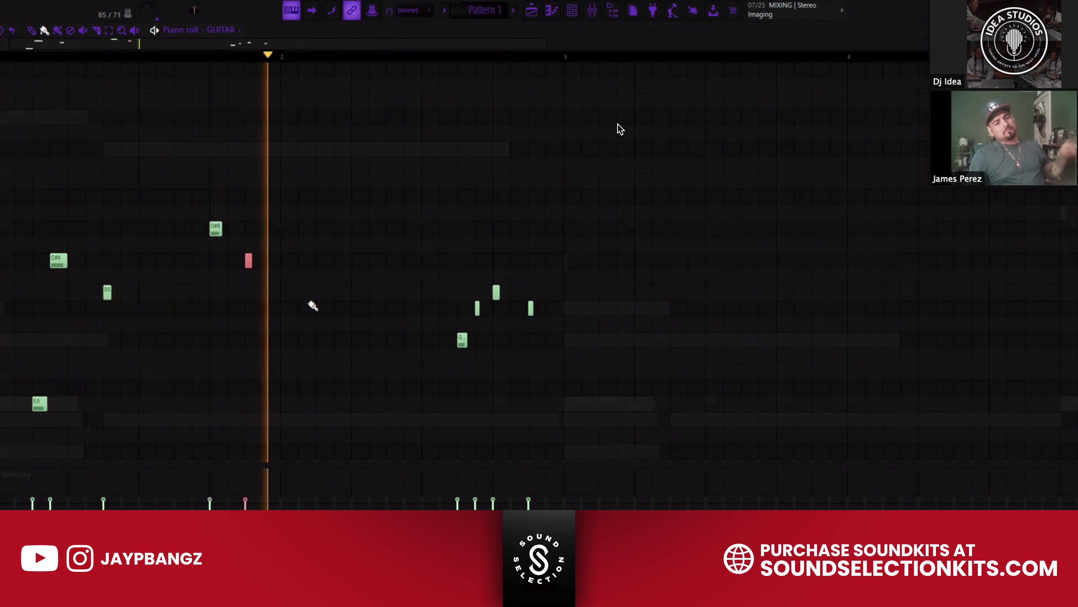
# Duplicate all GUITAR notes from bars 1 and 2 into bars 3 and 4, and return to the channel rack
pyautogui.hotkey('ctrl', 'a')
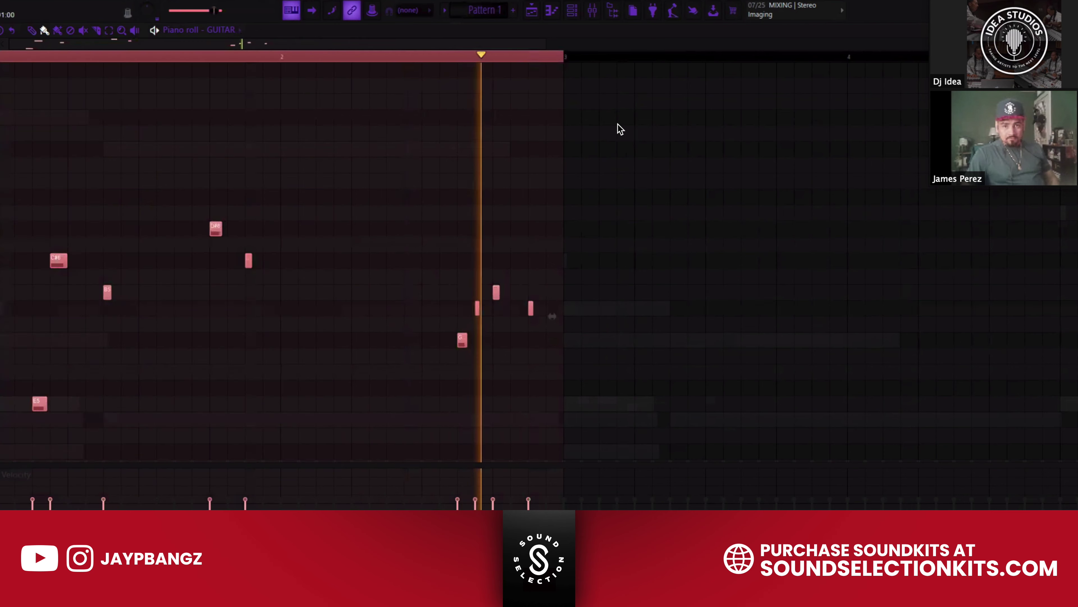
pyautogui.hotkey('ctrl', 'b')
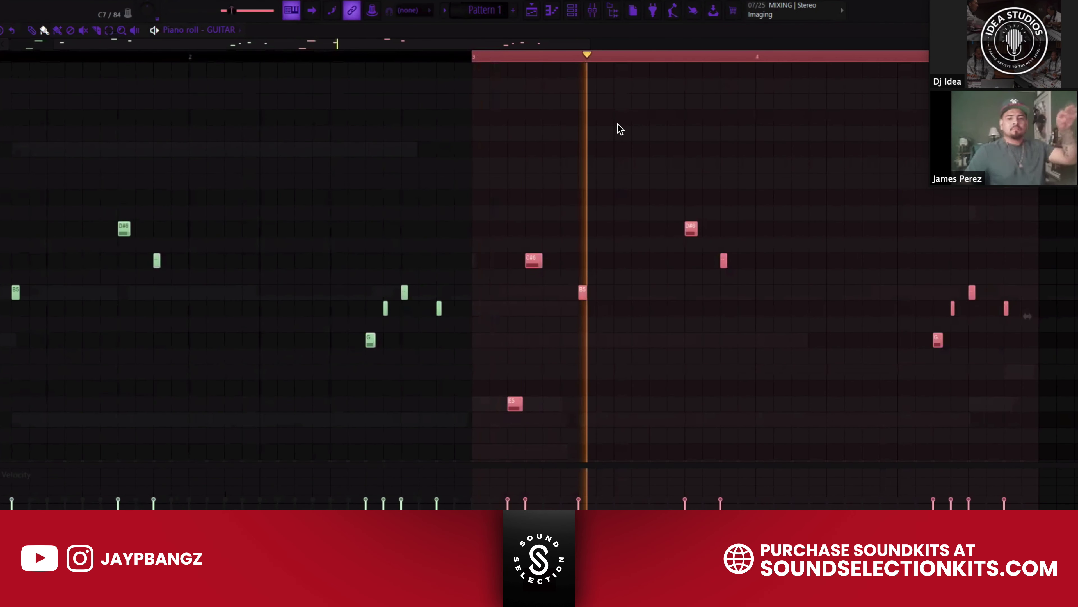
pyautogui.press('F7')
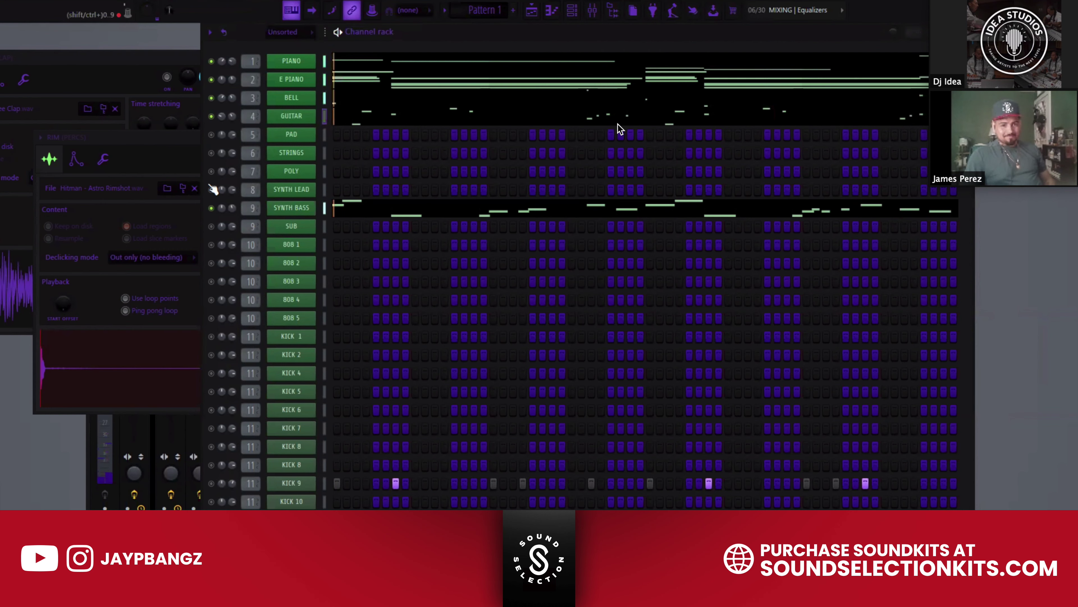
# Unmute the POLY channel and open the preset browser of its instrument
pyautogui.click(211, 171)
pyautogui.click(293, 170)
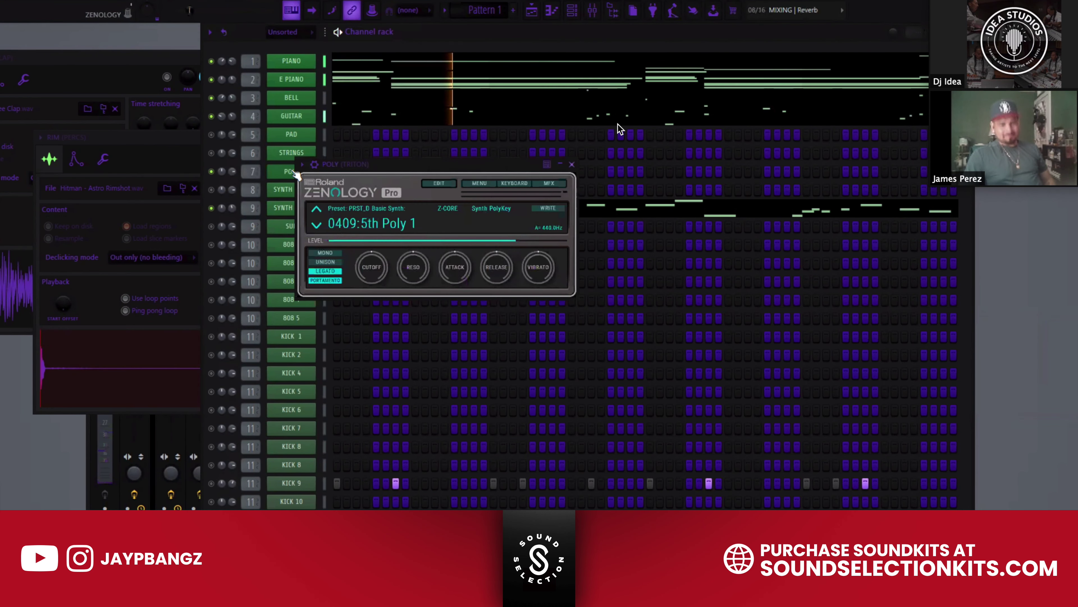
pyautogui.click(381, 224)
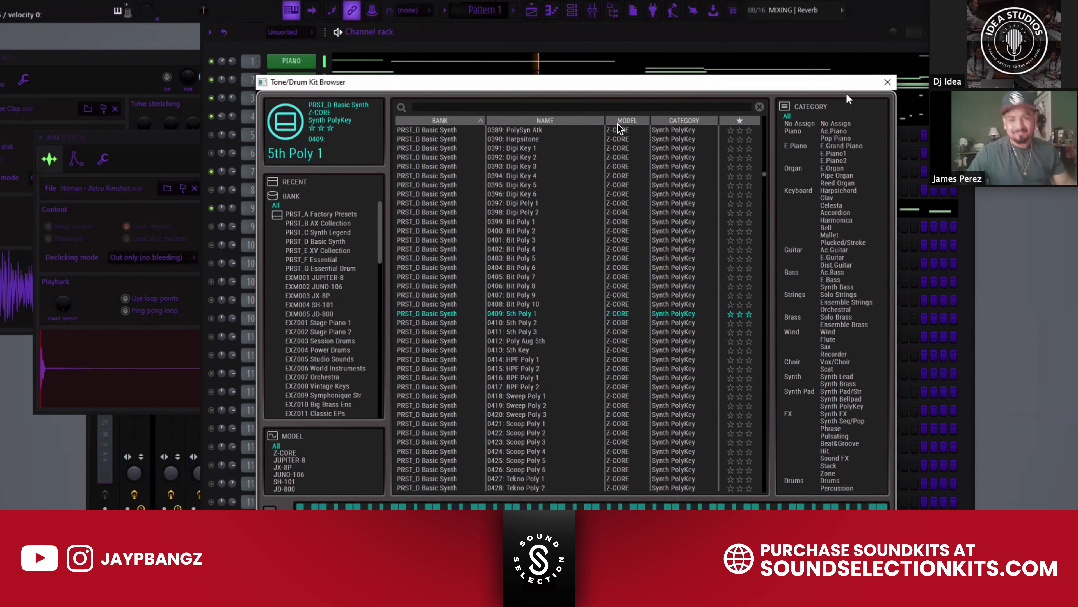
pyautogui.click(887, 82)
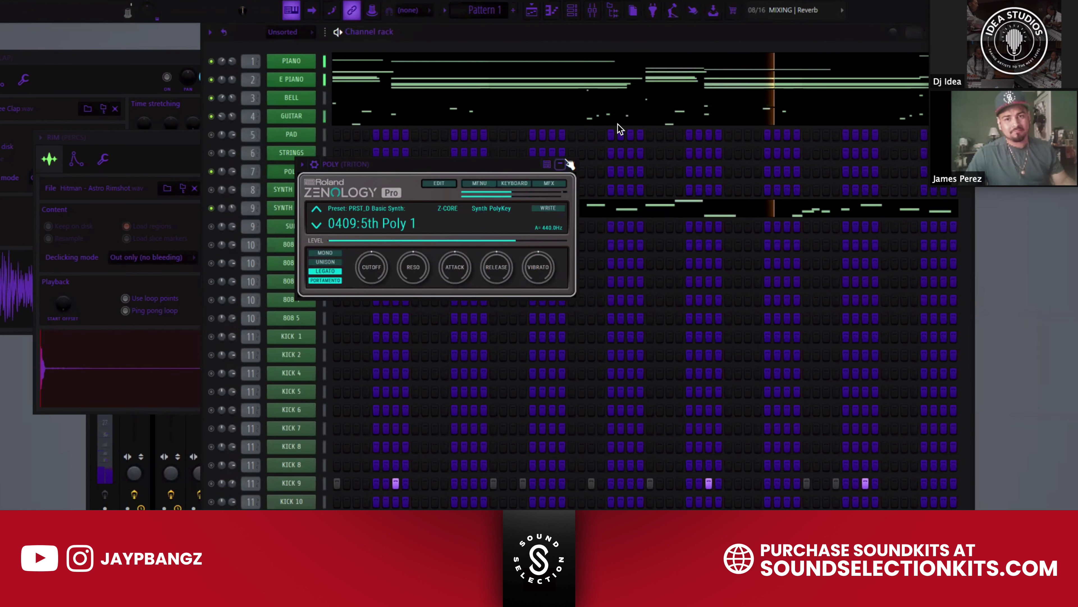
pyautogui.click(293, 171)
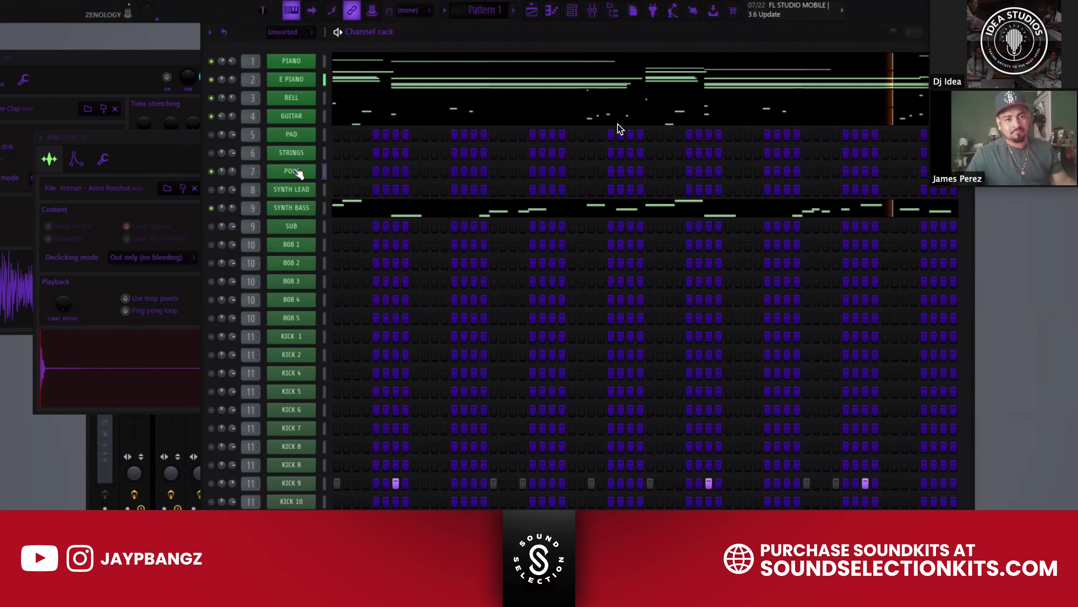
pyautogui.click(293, 171)
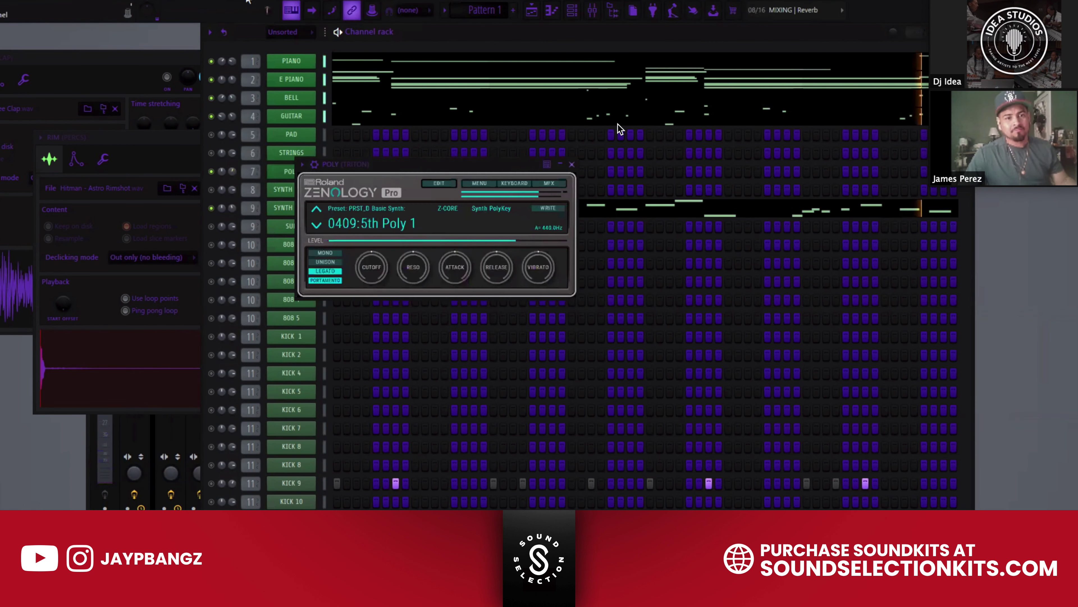
pyautogui.click(372, 224)
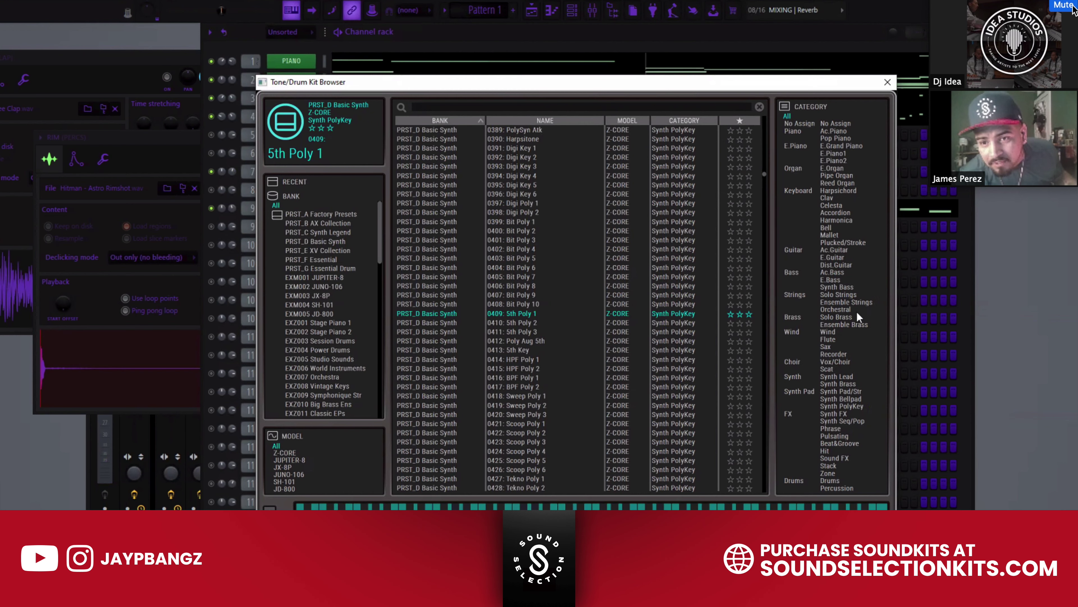
# Start the camera video in the video call
pyautogui.rightClick(961, 12)
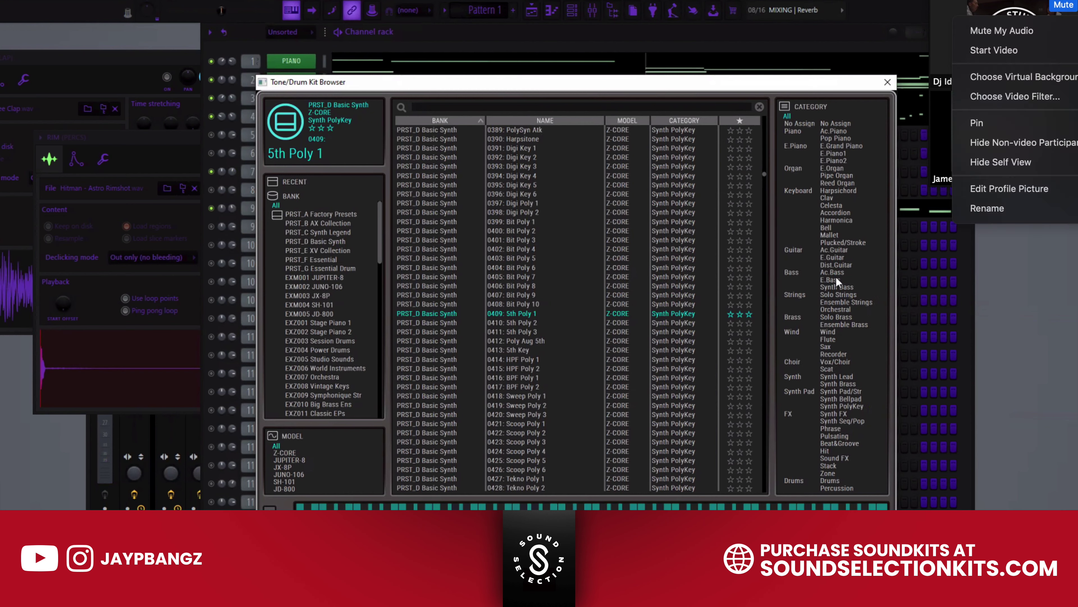
pyautogui.click(1034, 47)
# Filter the presets to Synth Bellpad, load Linear Synth Pad on the POLY channel, and close the instrument
pyautogui.click(846, 398)
pyautogui.click(553, 131)
pyautogui.click(888, 82)
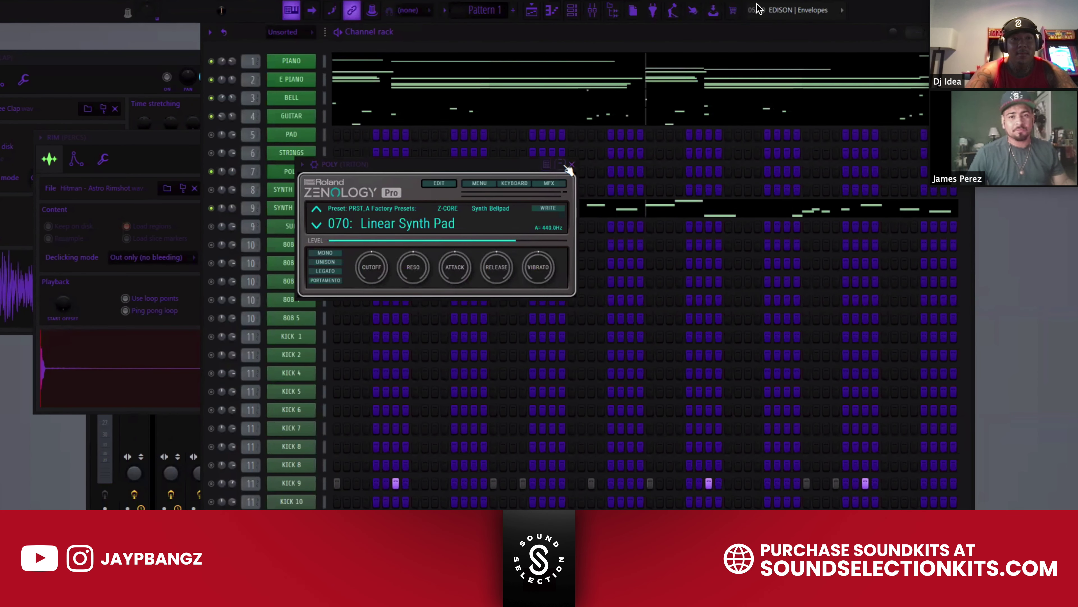
pyautogui.click(571, 164)
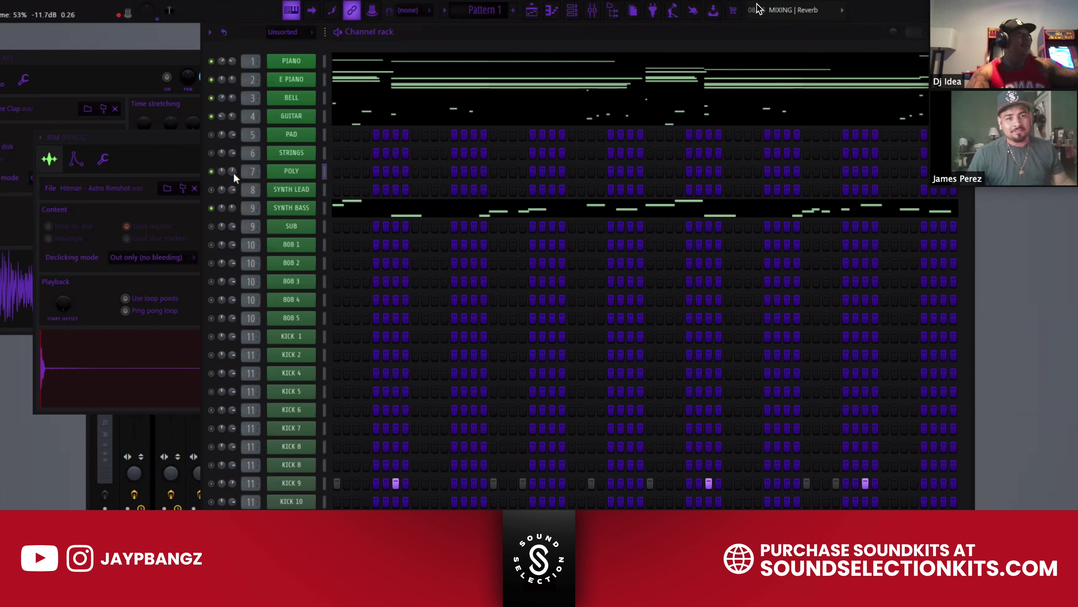
# Rehearse a POLY part over the pattern playback and record two notes each in bars 2 and 4
pyautogui.click(289, 178)
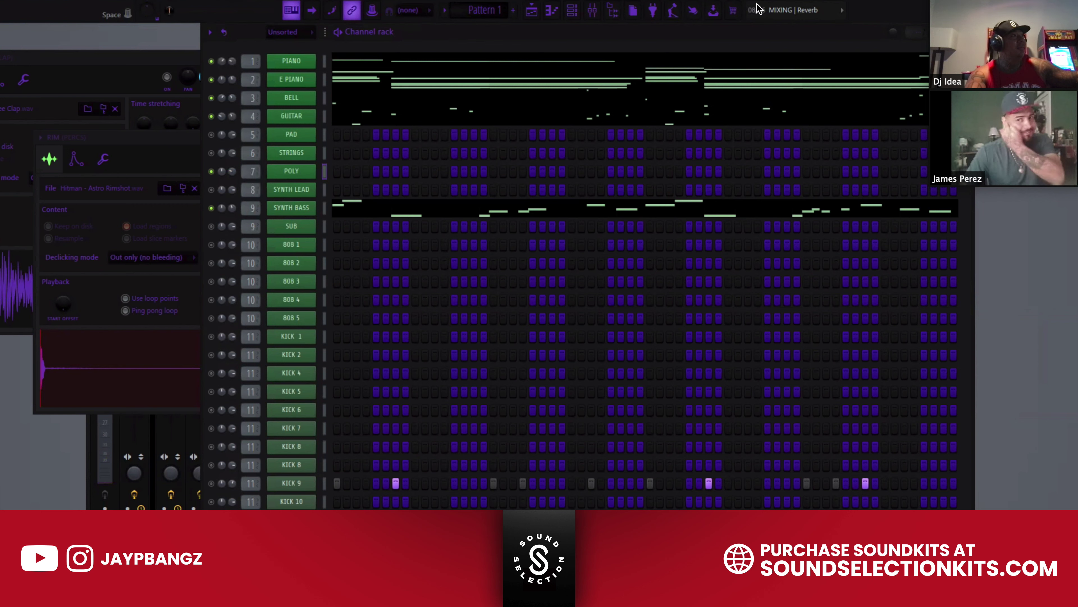
pyautogui.press('space')
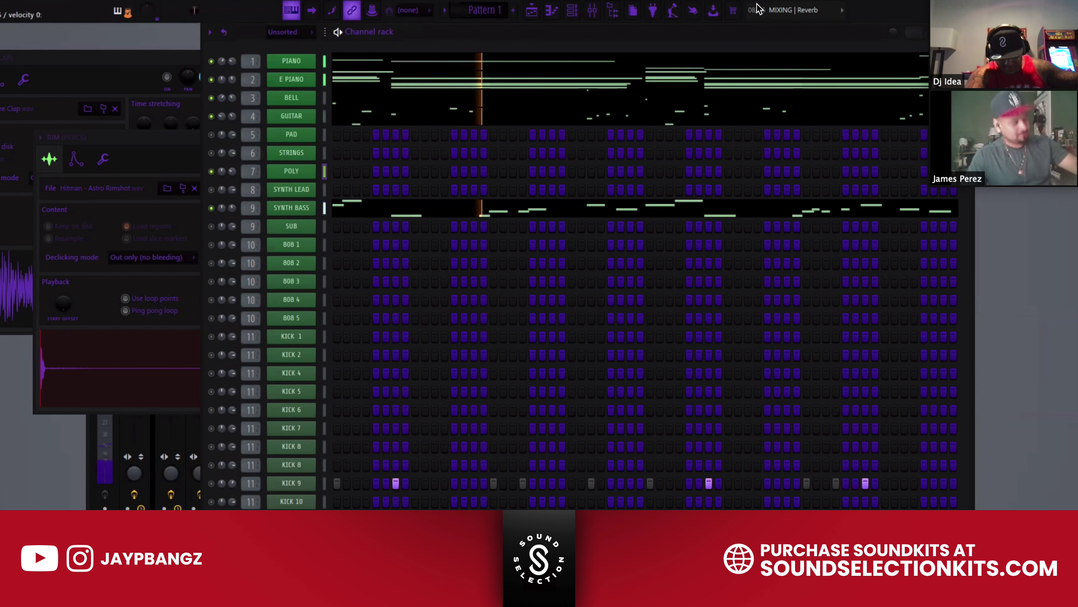
pyautogui.press('space')
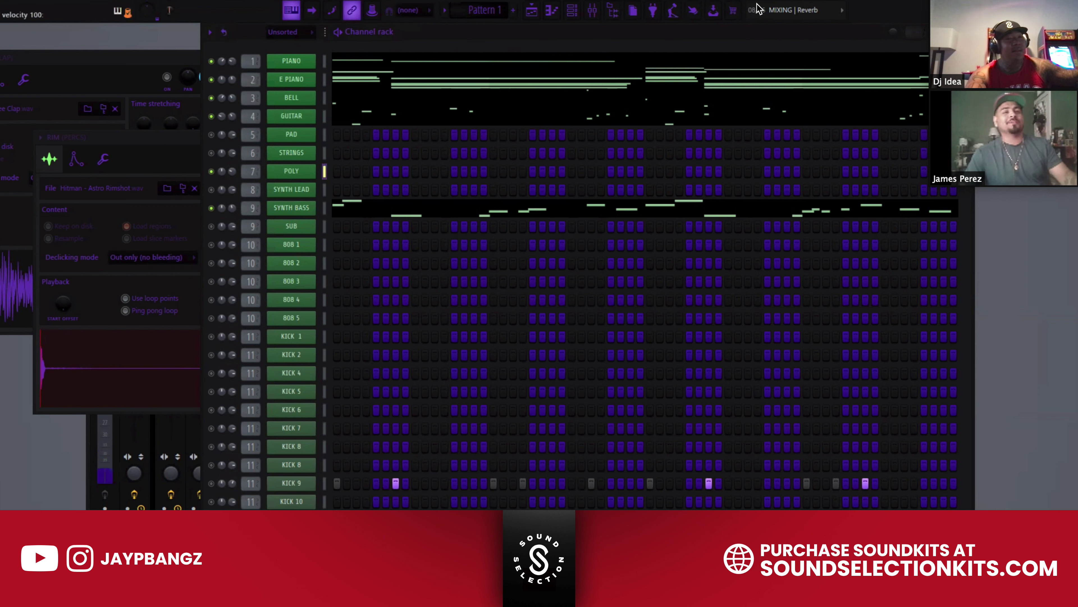
pyautogui.press('space')
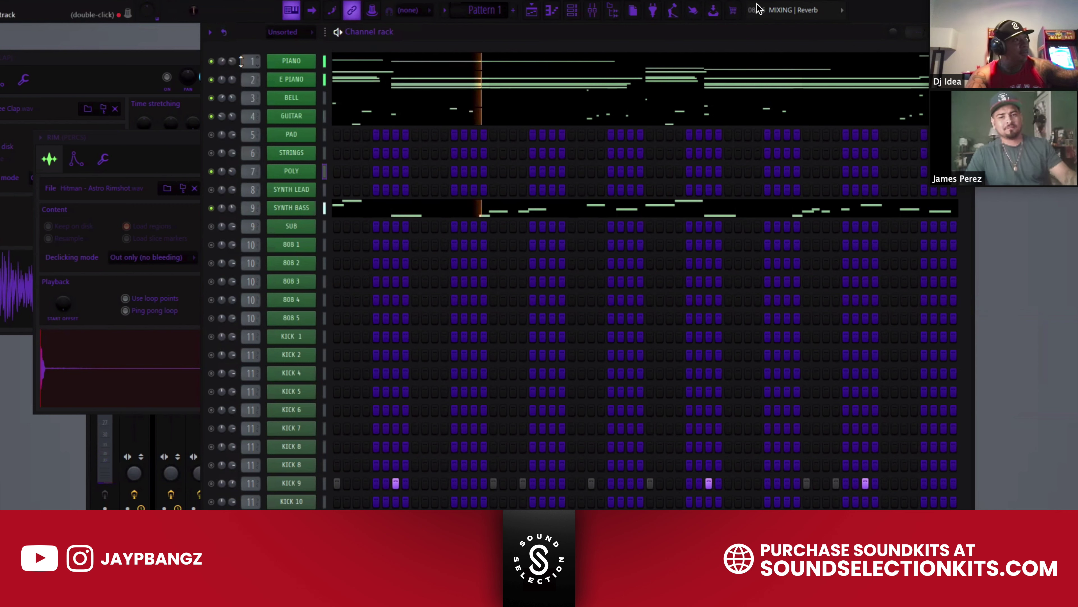
pyautogui.press('space')
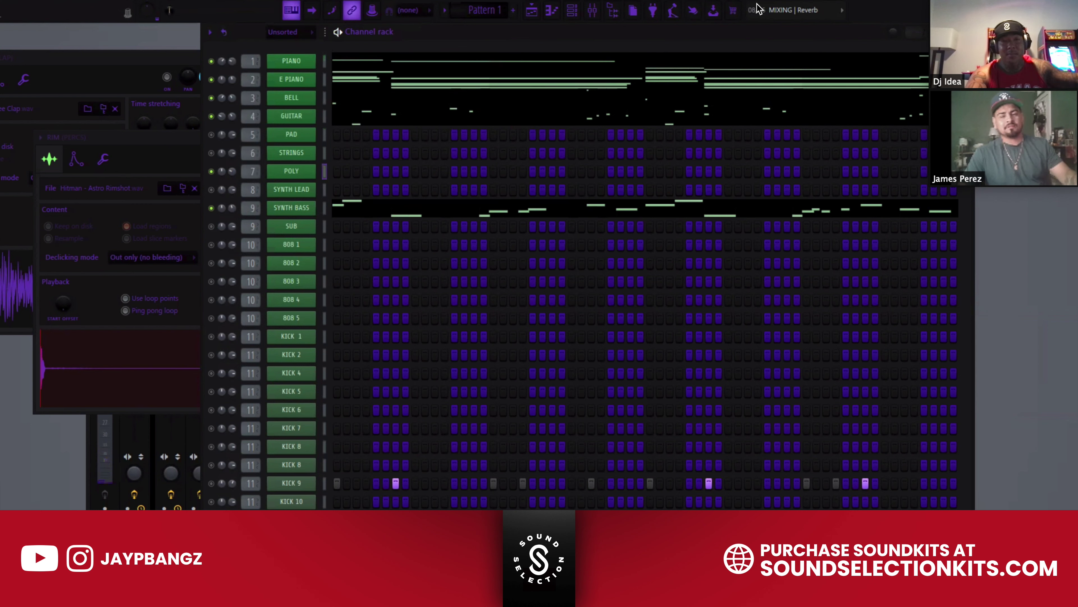
pyautogui.press('space')
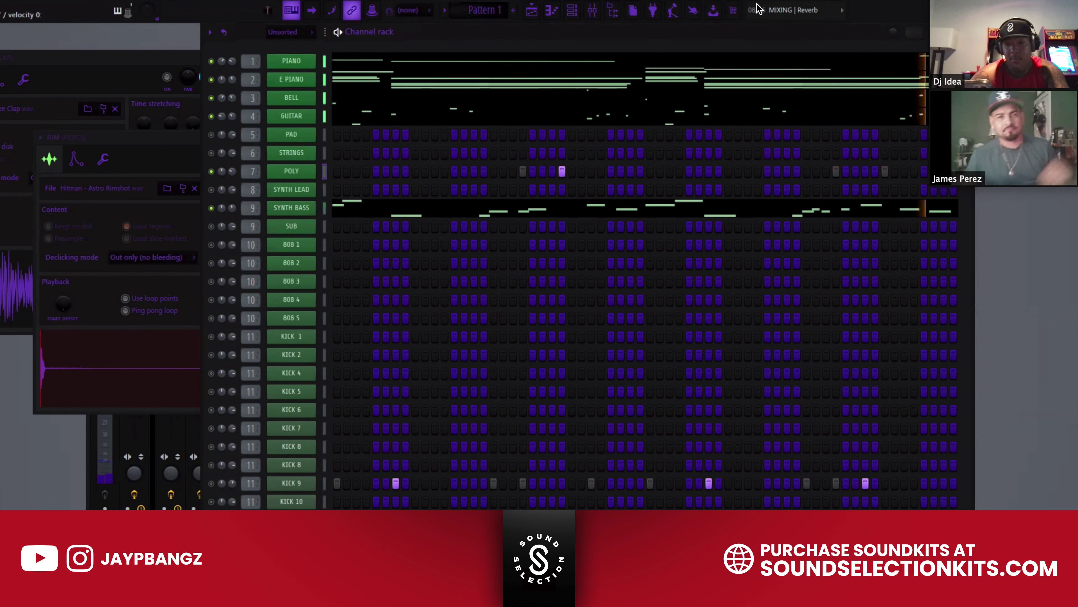
# Undo the last change to the POLY notes and check the part in its piano roll
pyautogui.hotkey('ctrl', 'z')
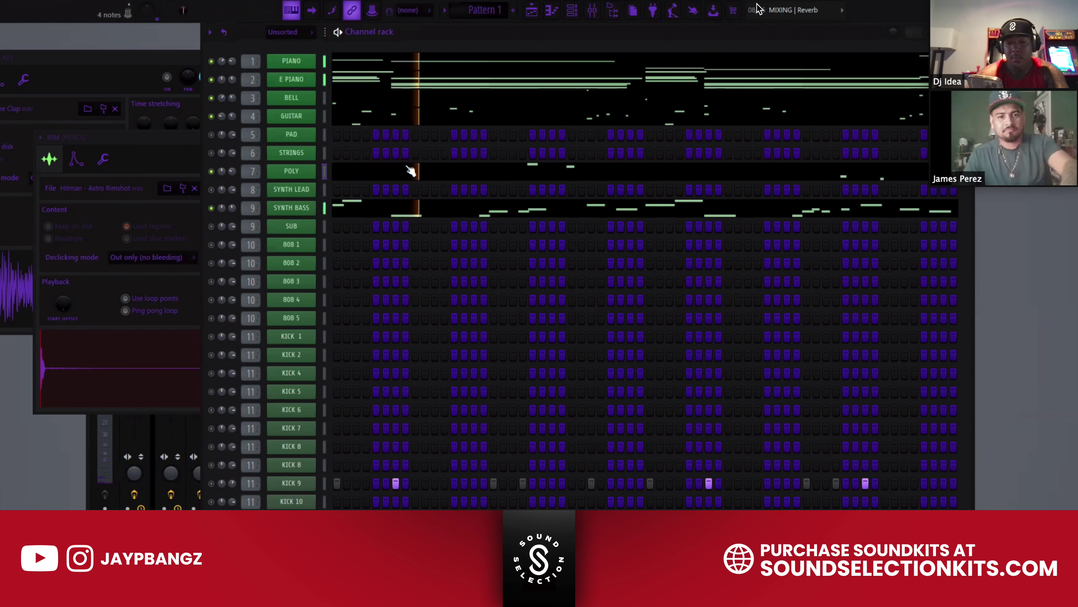
pyautogui.click(443, 170)
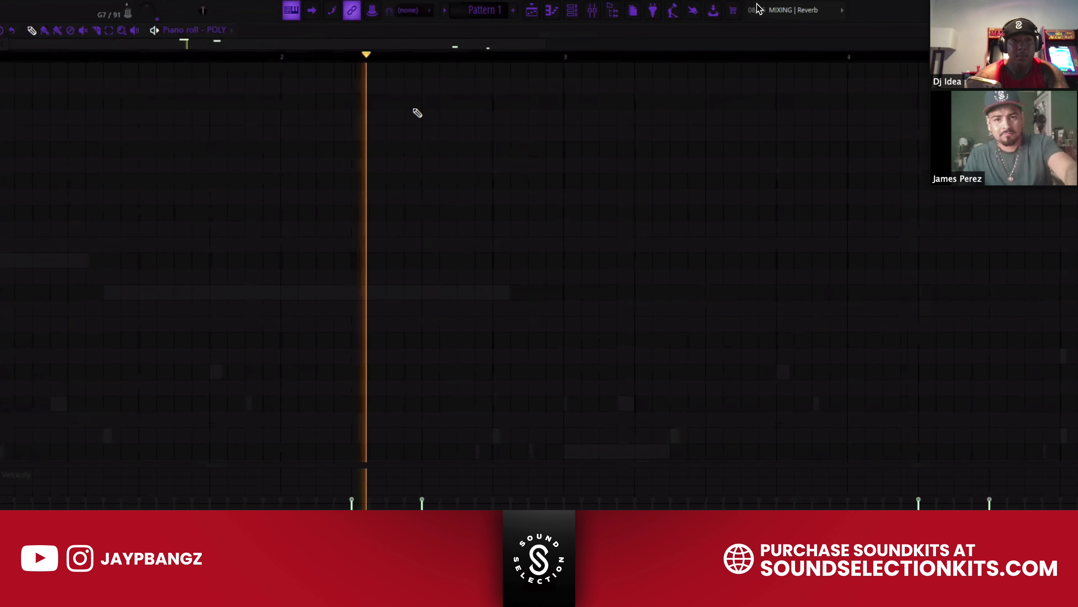
pyautogui.scroll(-3, 413, 57)
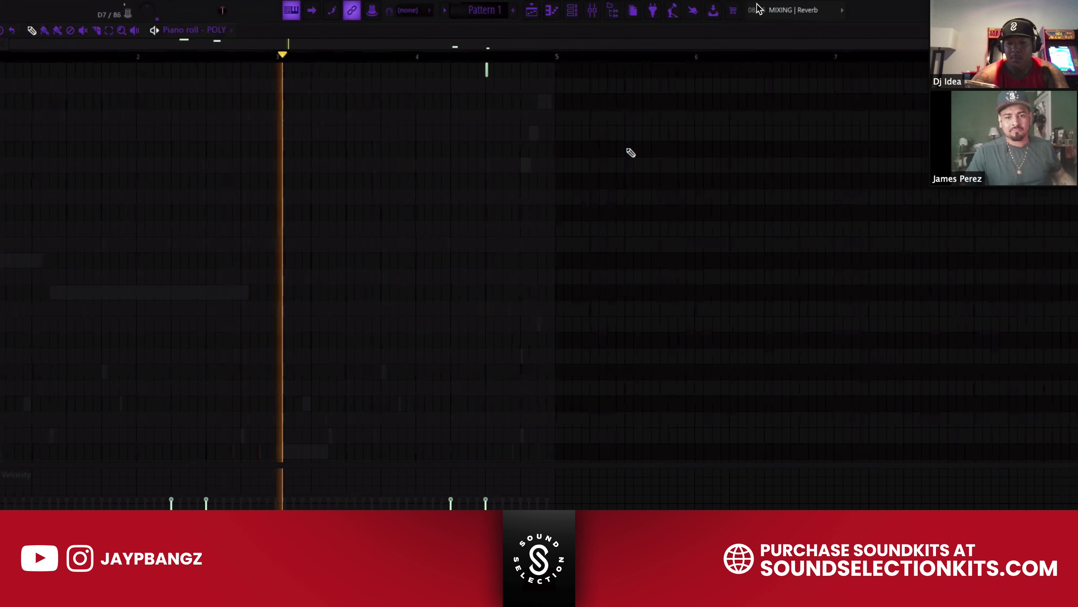
pyautogui.press('Escape')
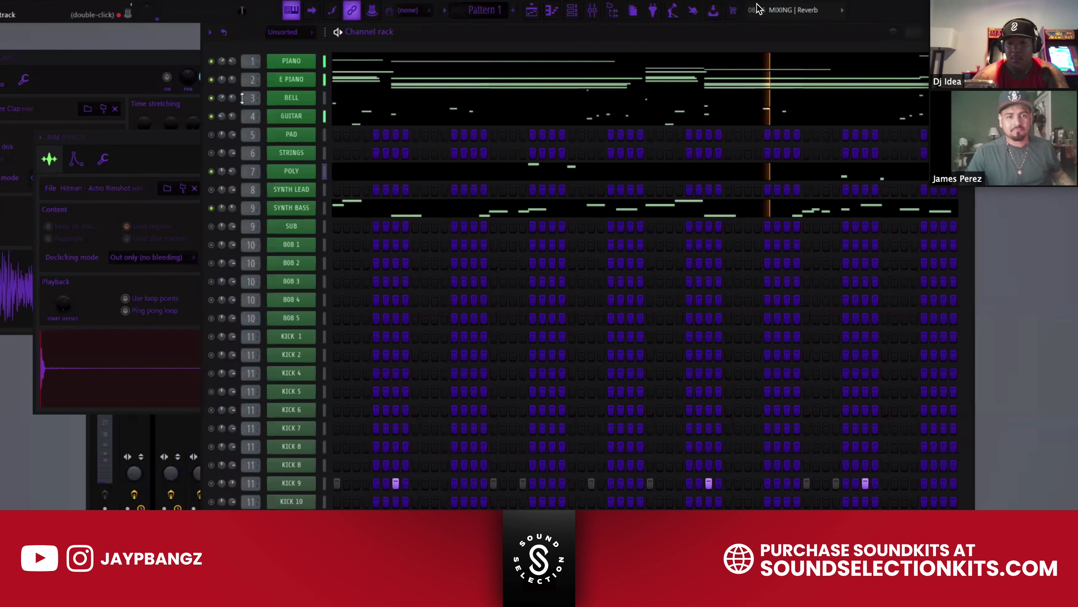
# Unmute all channels in the channel rack
pyautogui.rightClick(211, 81)
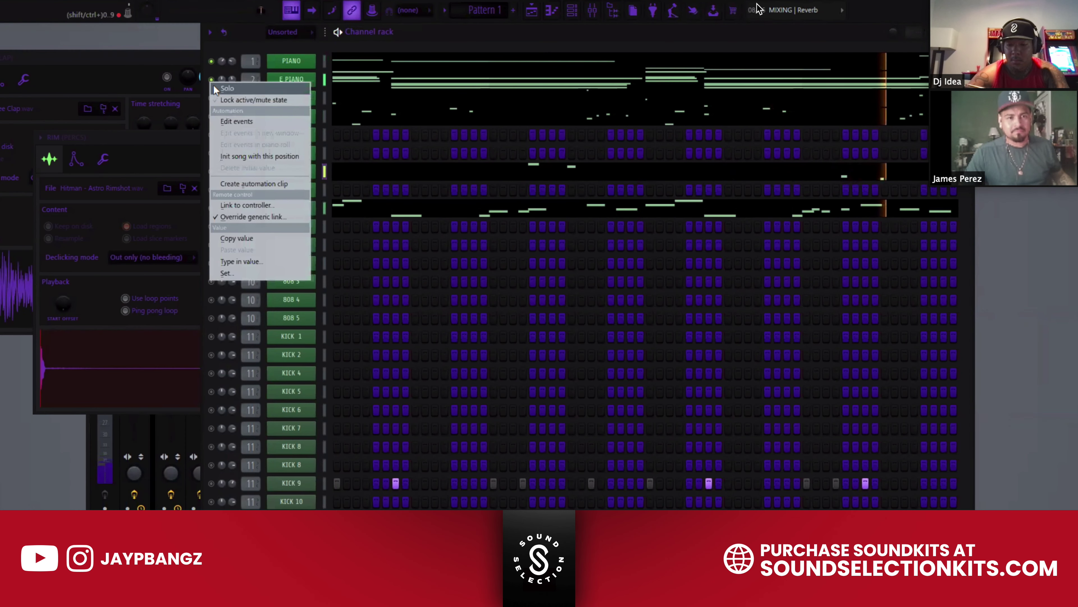
pyautogui.press('Escape')
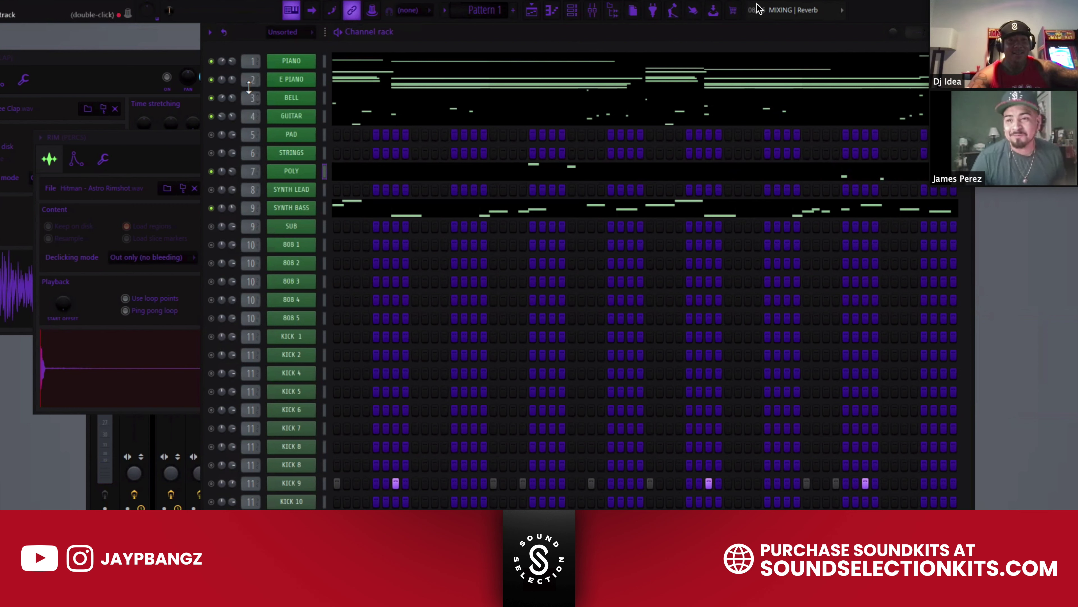
pyautogui.rightClick(211, 97)
pyautogui.click(219, 104)
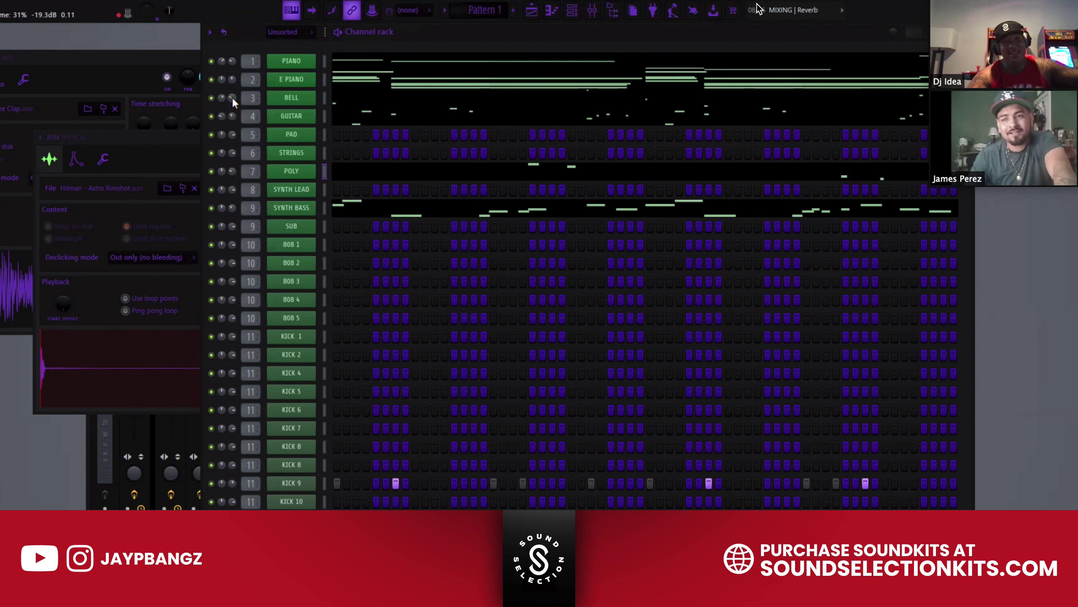
# Play the full pattern and adjust the SNARE 3 channel volume
pyautogui.press('space')
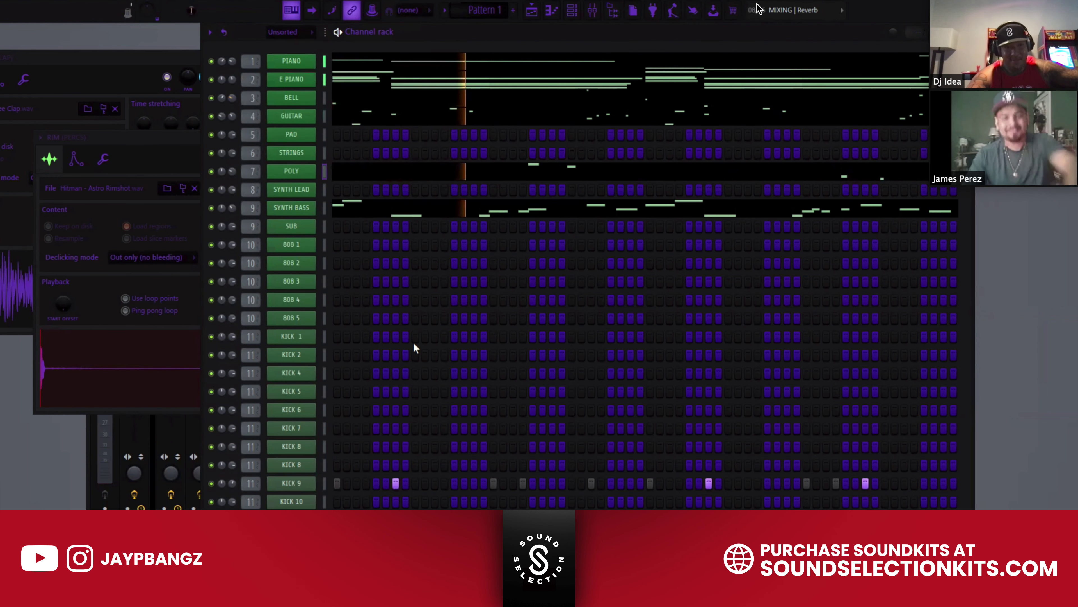
pyautogui.scroll(-5, 410, 409)
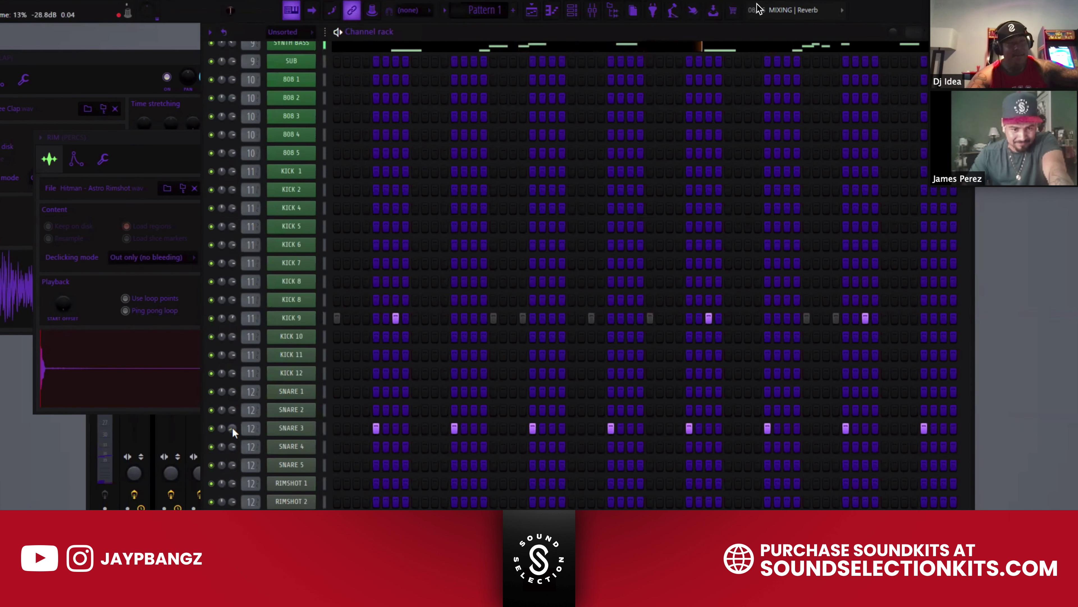
pyautogui.moveTo(232, 428); pyautogui.dragTo(233, 430)
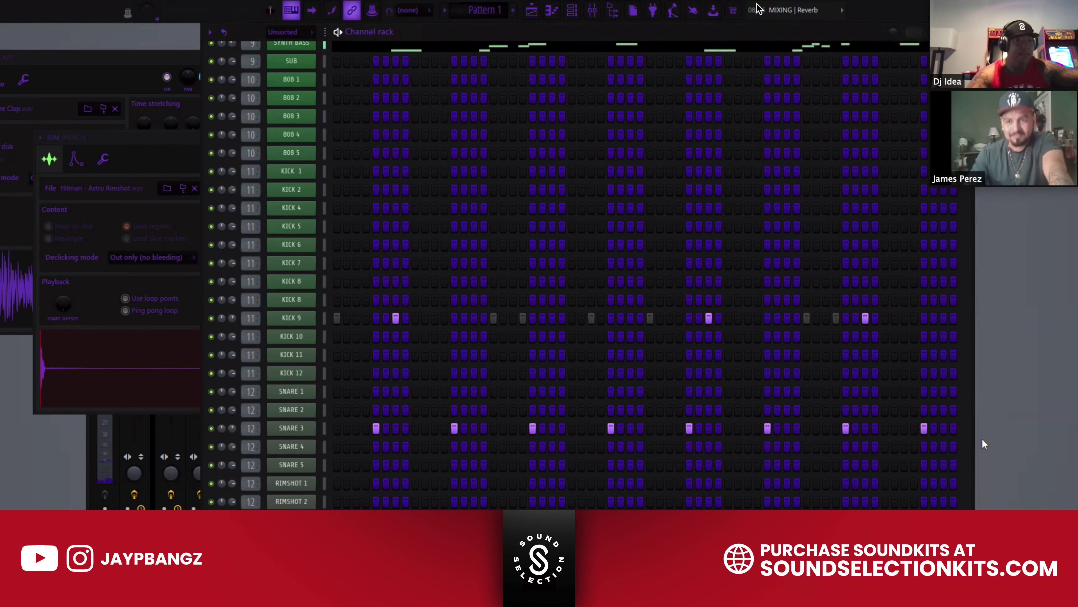
# Try a SNAP 1 hit and then a SNAP 2 hit on step 5 of the playing pattern
pyautogui.scroll(-10, 807, 450)
pyautogui.scroll(-6, 632, 454)
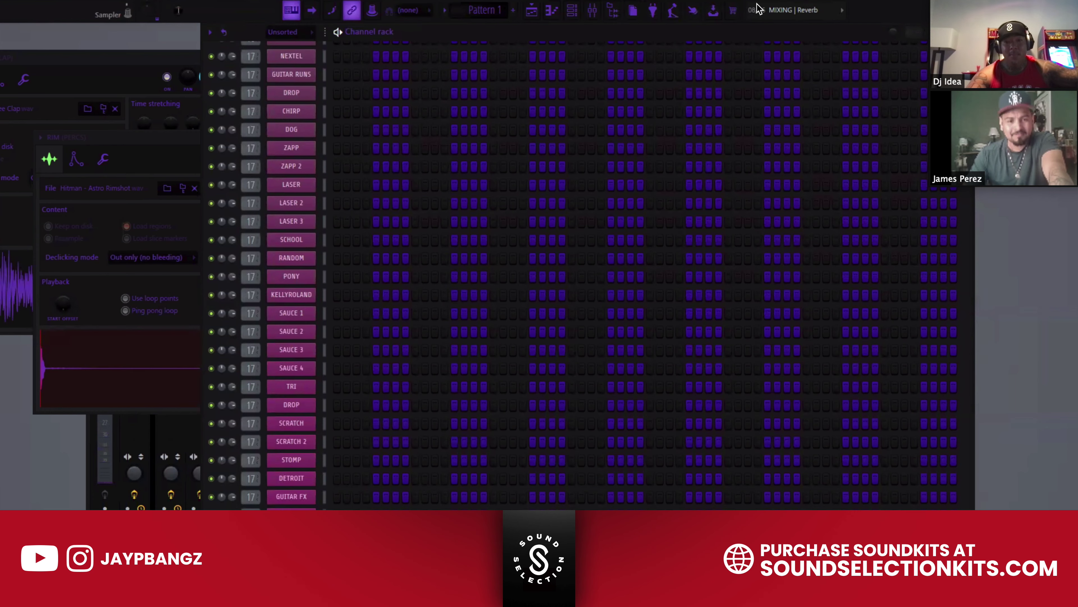
pyautogui.scroll(12, 498, 312)
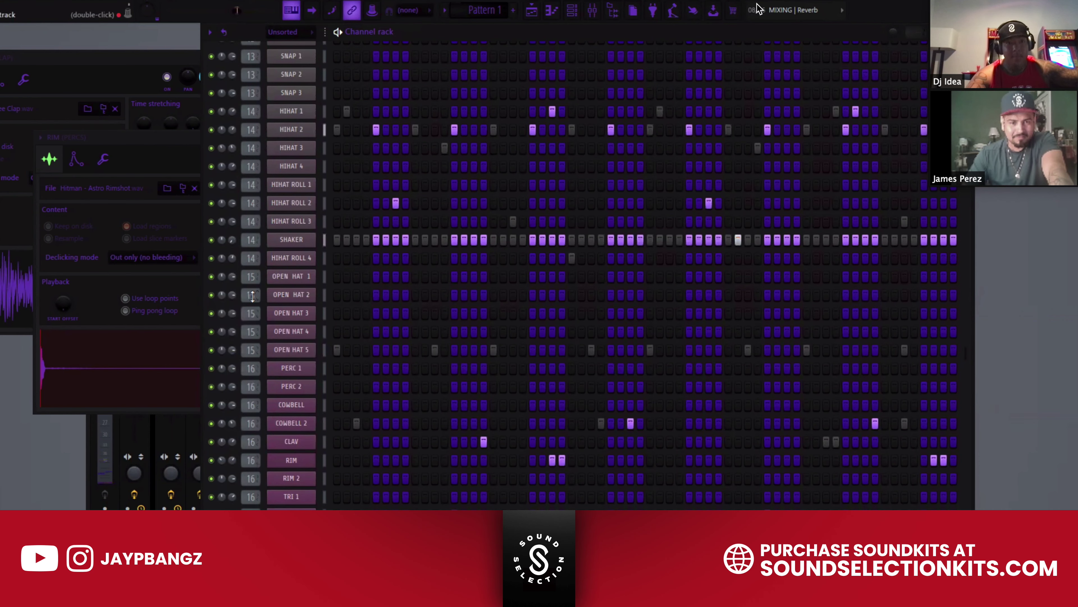
pyautogui.scroll(4, 371, 212)
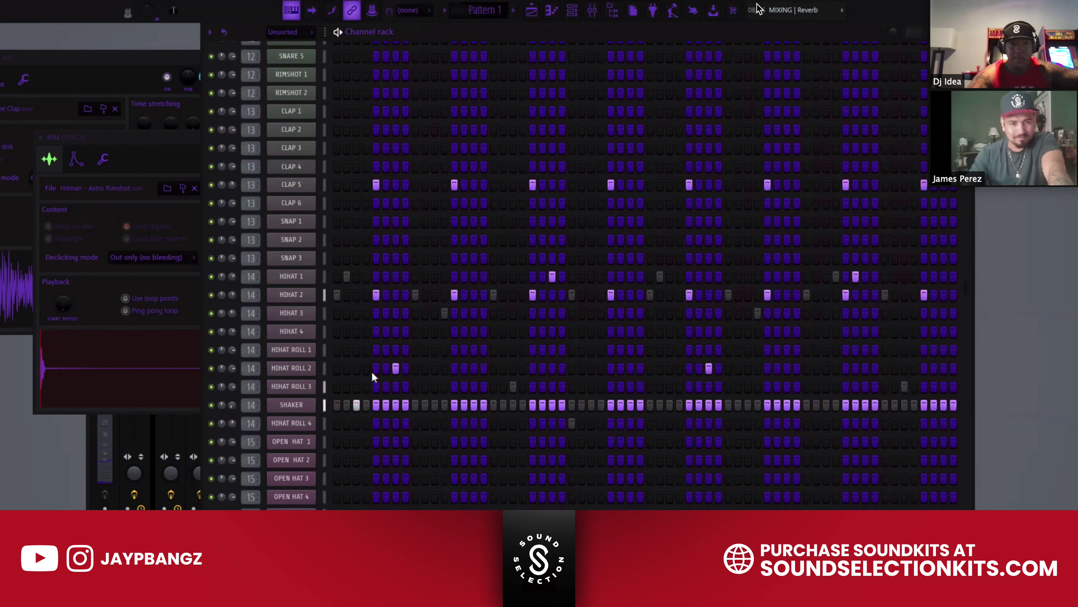
pyautogui.click(376, 221)
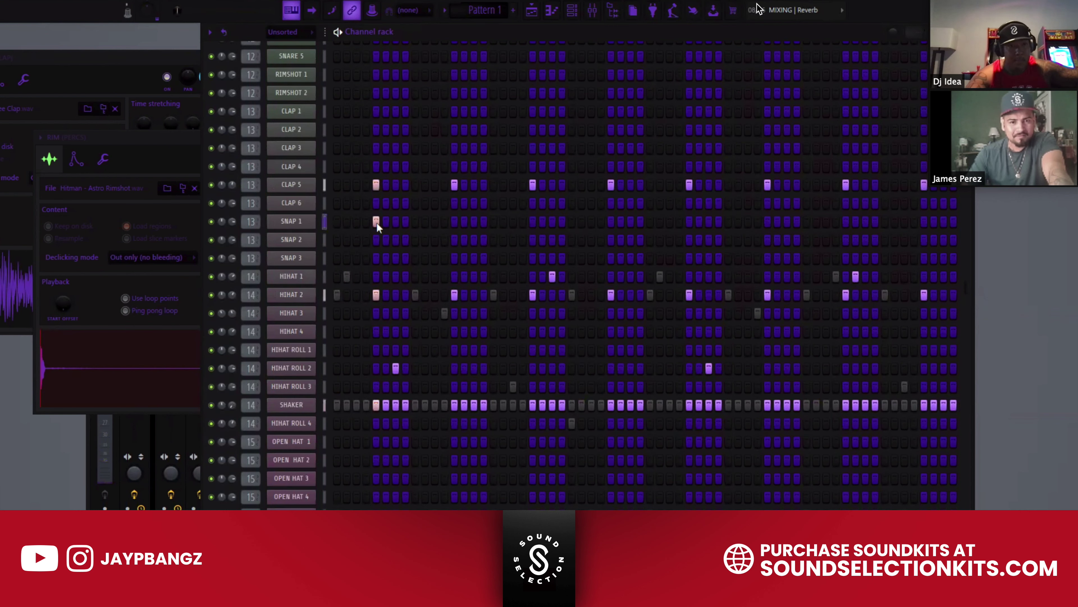
pyautogui.click(377, 222)
pyautogui.click(378, 239)
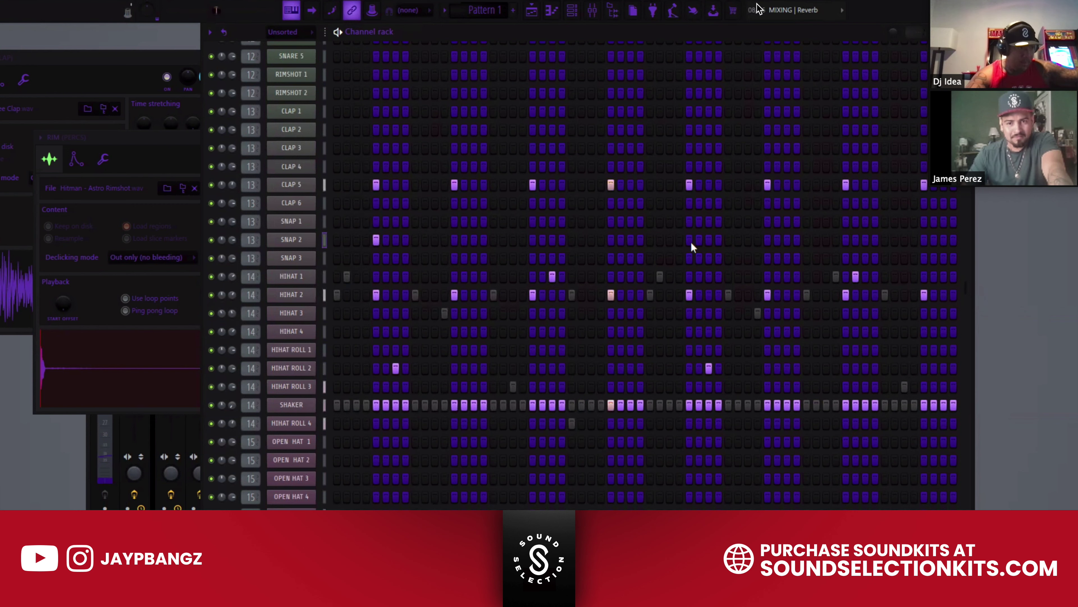
pyautogui.rightClick(376, 239)
# Open the SYNTH LEAD channel's preset browser, filter it to Synth Lead, and load SynOcarina 3
pyautogui.scroll(10, 369, 204)
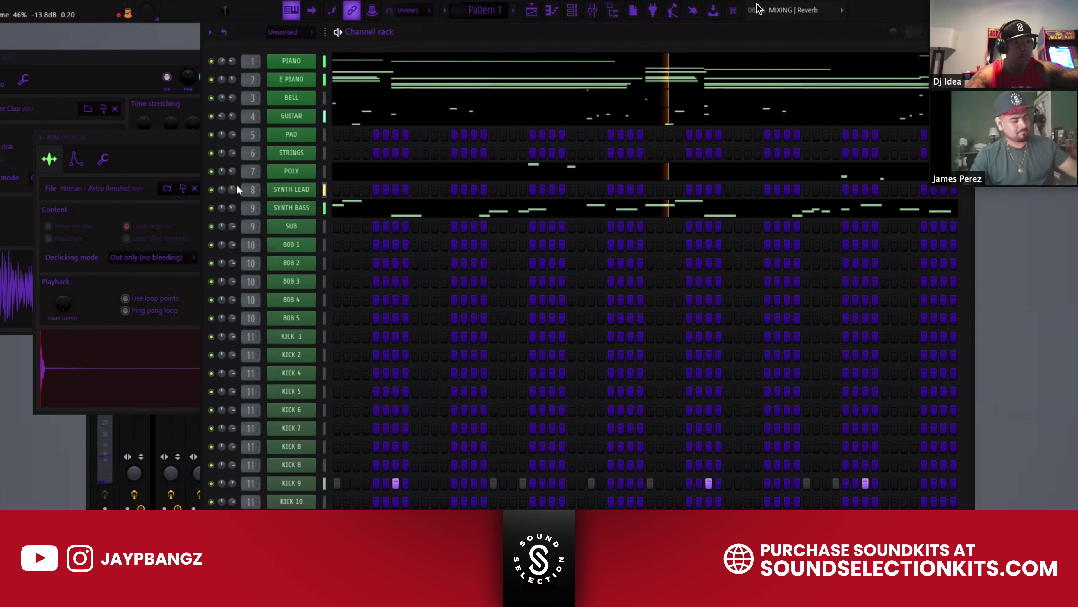
pyautogui.click(289, 190)
pyautogui.click(149, 175)
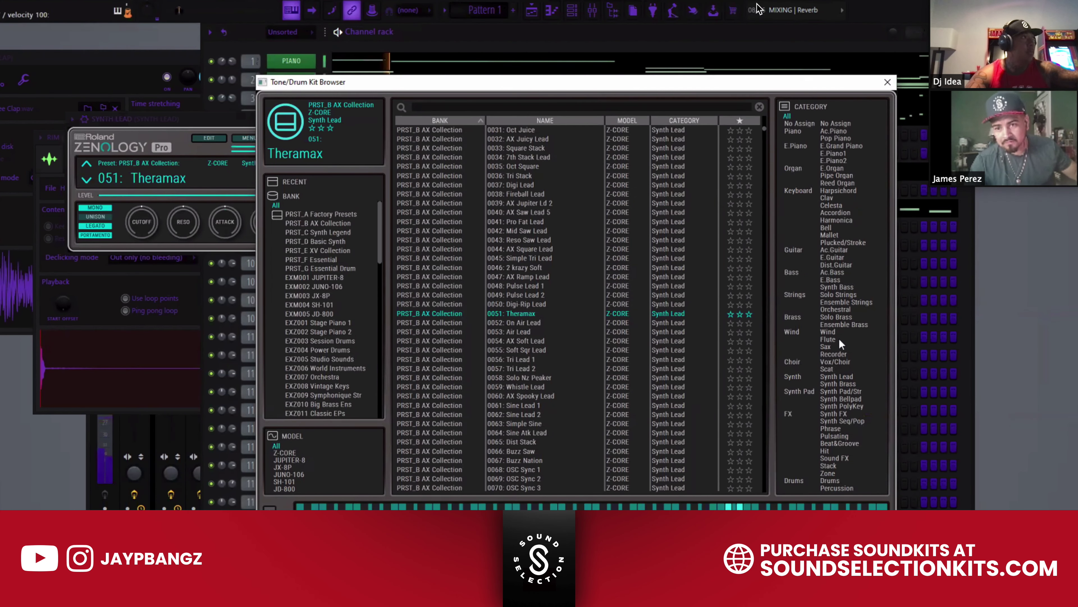
pyautogui.click(832, 377)
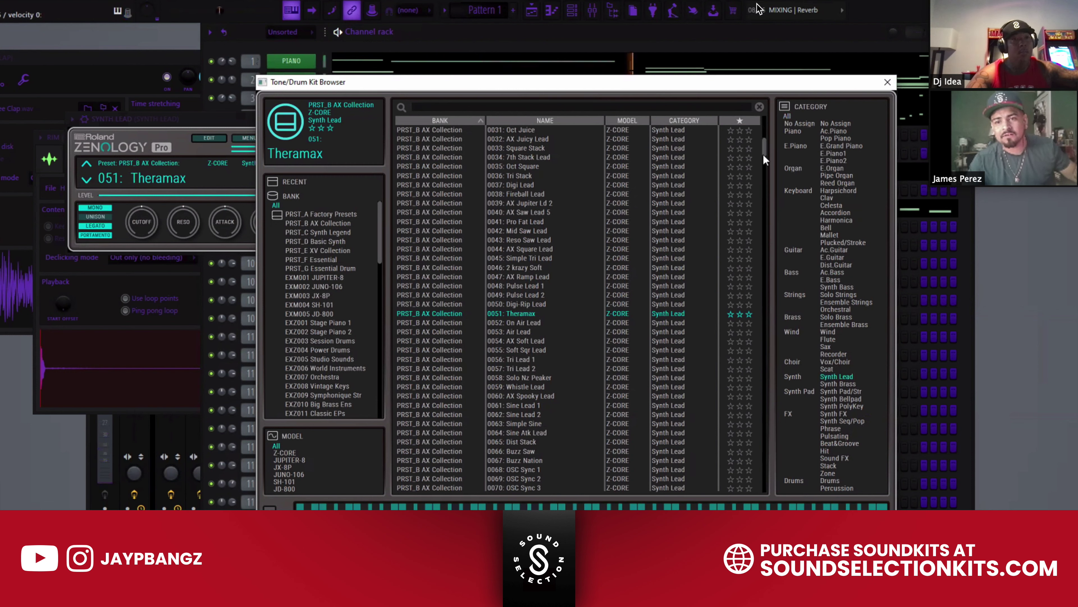
pyautogui.moveTo(764, 148); pyautogui.dragTo(772, 235)
pyautogui.scroll(-10, 649, 209)
pyautogui.click(650, 212)
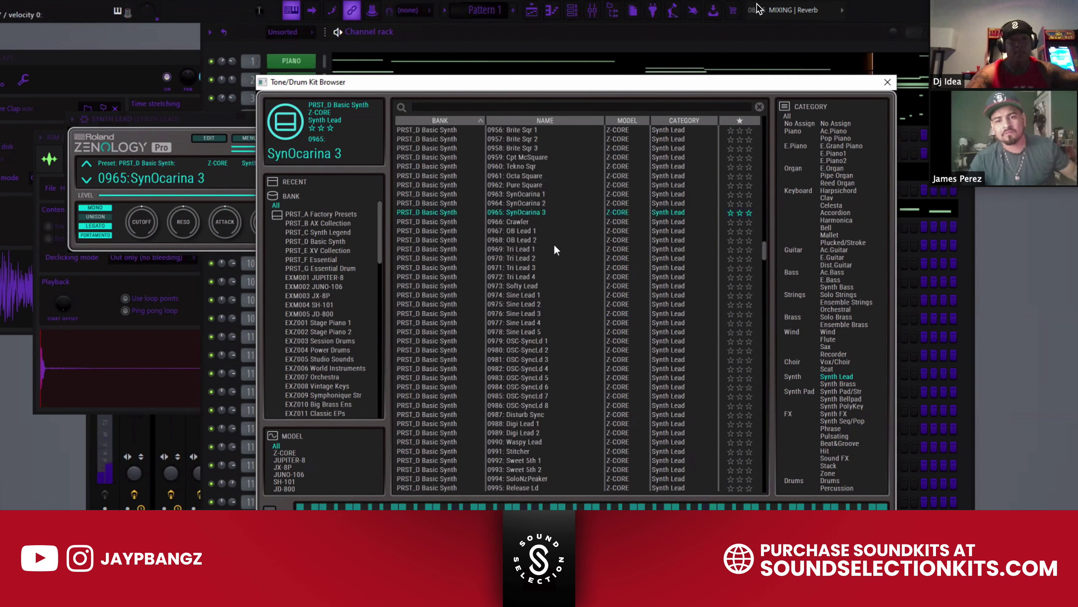
# Audition OB Lead 2, Tri Lead 4, Softy Lead and the Sine Lead presets on the SYNTH LEAD channel
pyautogui.click(546, 241)
pyautogui.click(528, 277)
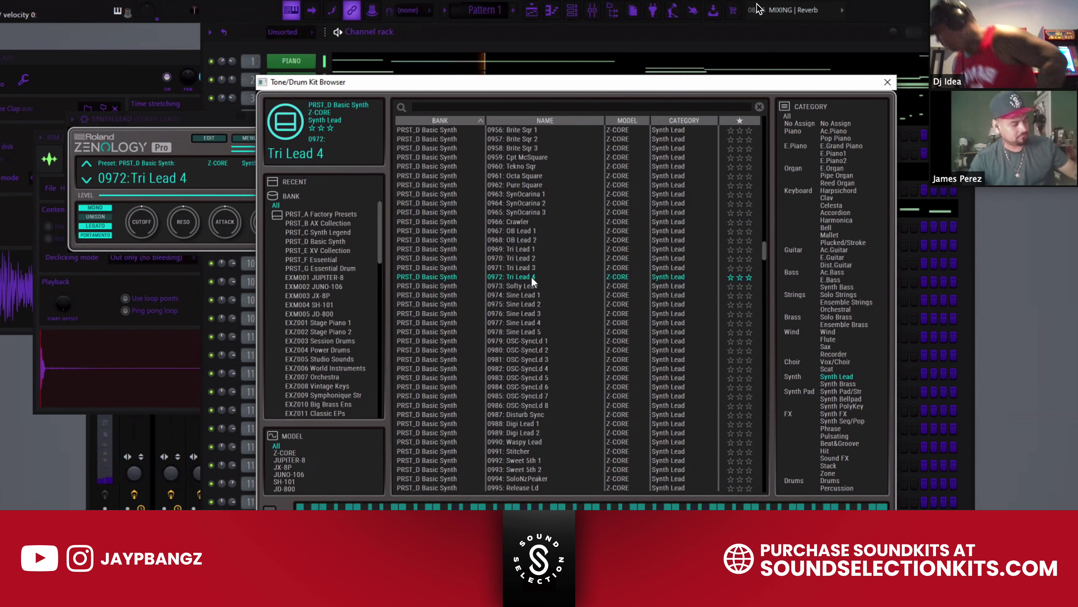
pyautogui.click(531, 286)
pyautogui.click(529, 294)
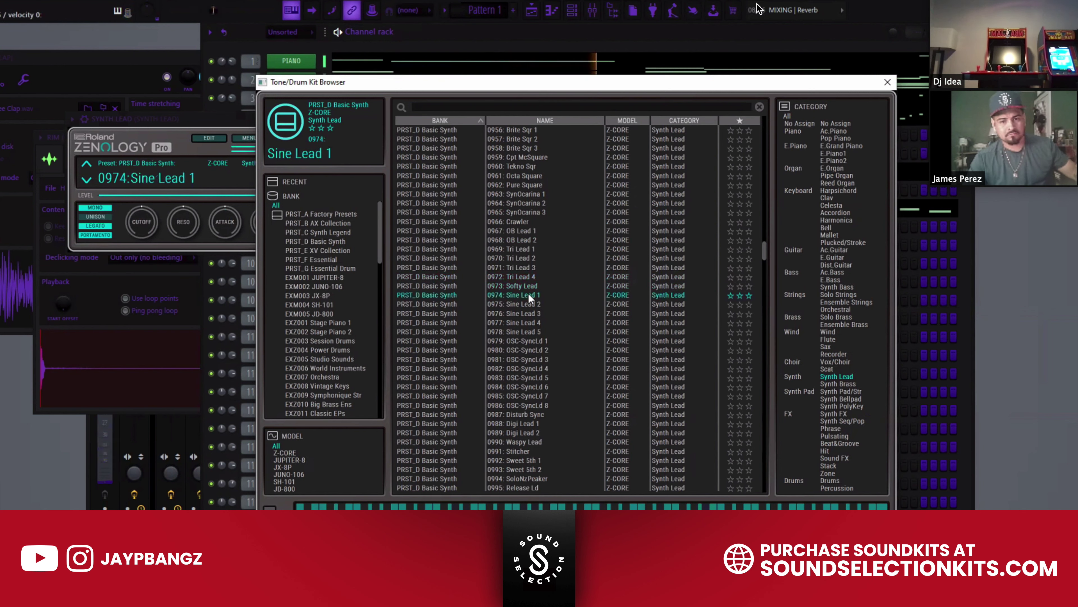
pyautogui.click(526, 315)
pyautogui.click(525, 322)
pyautogui.click(524, 332)
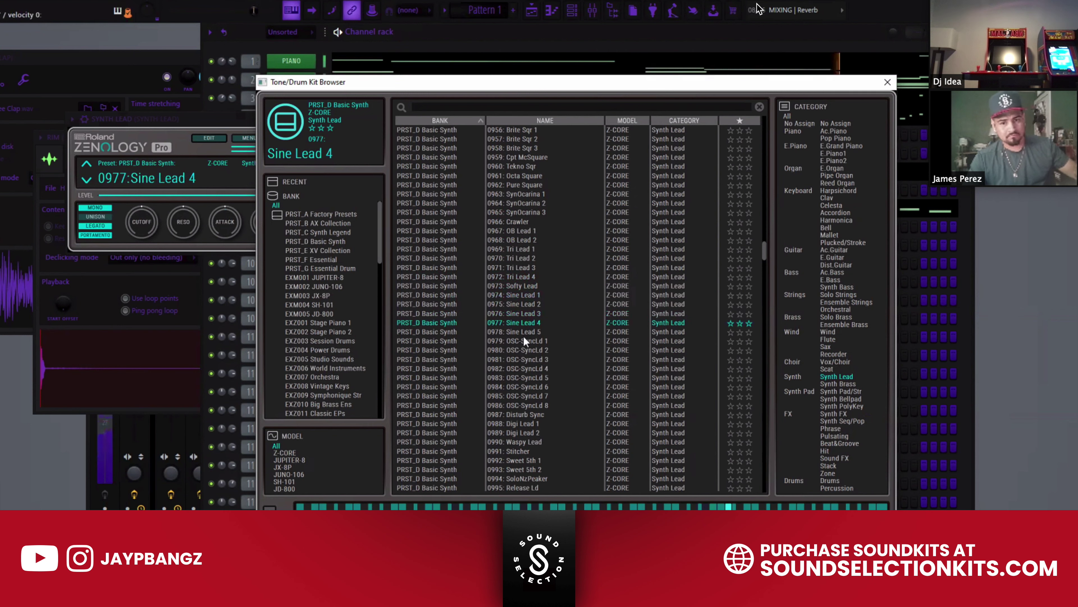
# Audition the lead presets from OSC-SyncLd 3 down to Sweet 5th 2, including Disturb Sync, Digi Lead 2 and Stitcher
pyautogui.click(521, 359)
pyautogui.click(521, 378)
pyautogui.click(522, 404)
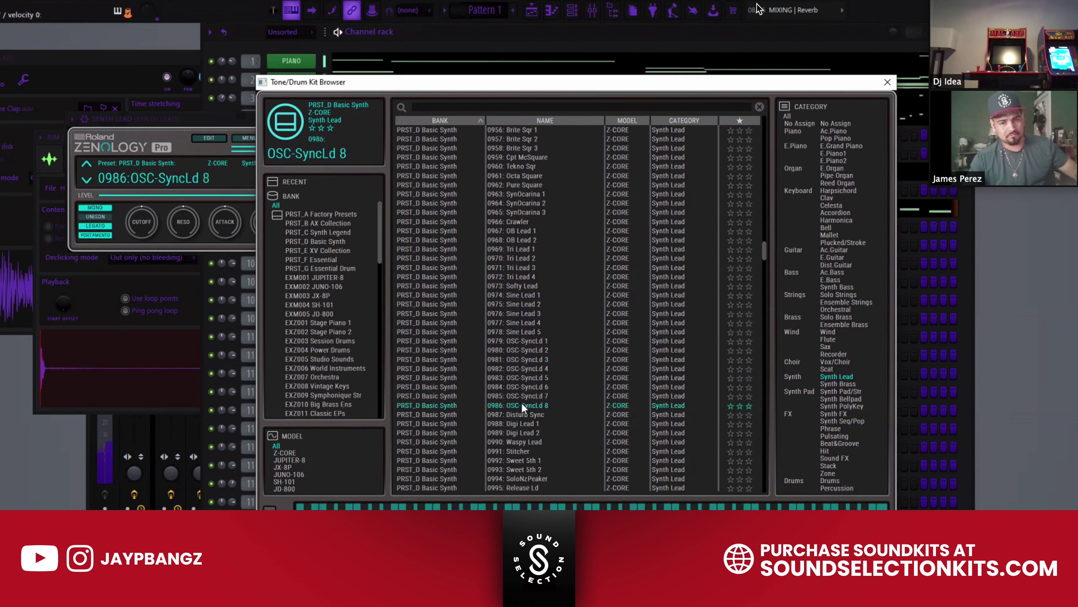
pyautogui.click(520, 414)
pyautogui.click(518, 432)
pyautogui.click(517, 451)
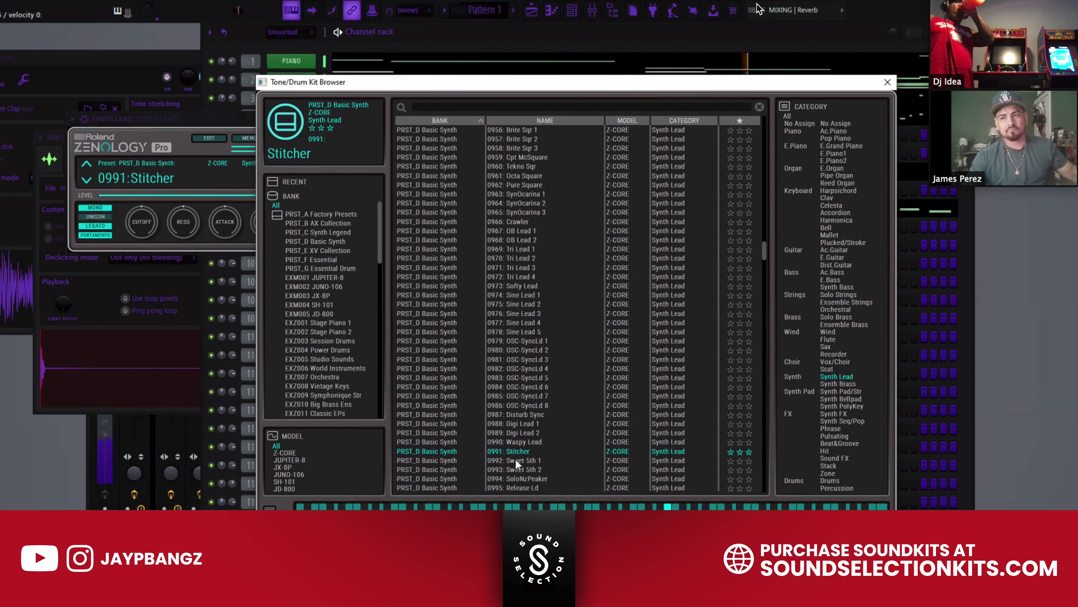
pyautogui.click(515, 462)
pyautogui.click(517, 470)
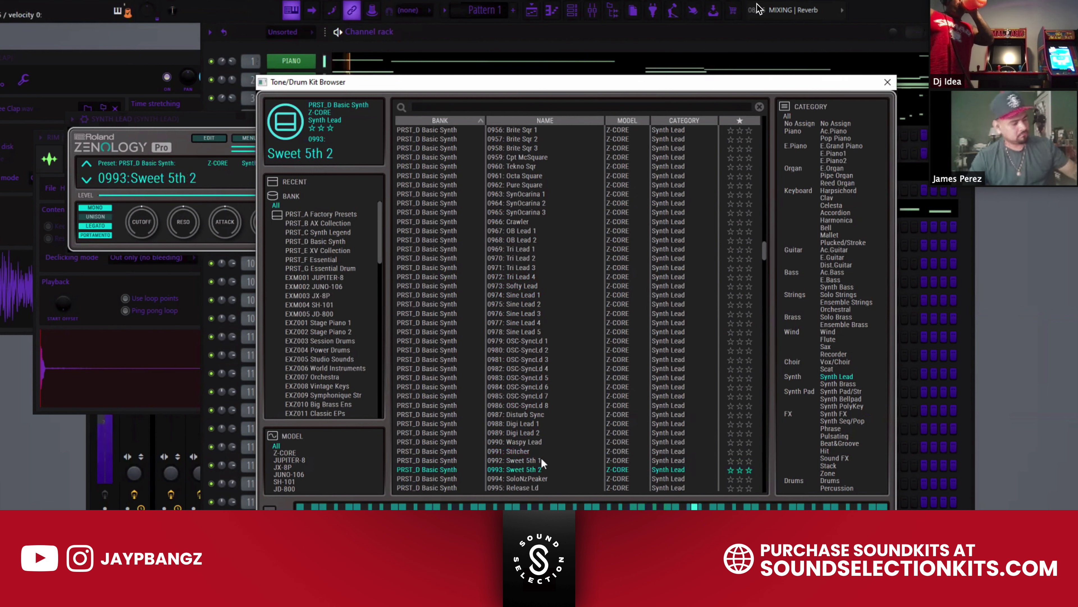
# Audition Release Ld and several Syn Lead presets, load Syn Lead 6, and close the preset browser
pyautogui.scroll(-1, 530, 452)
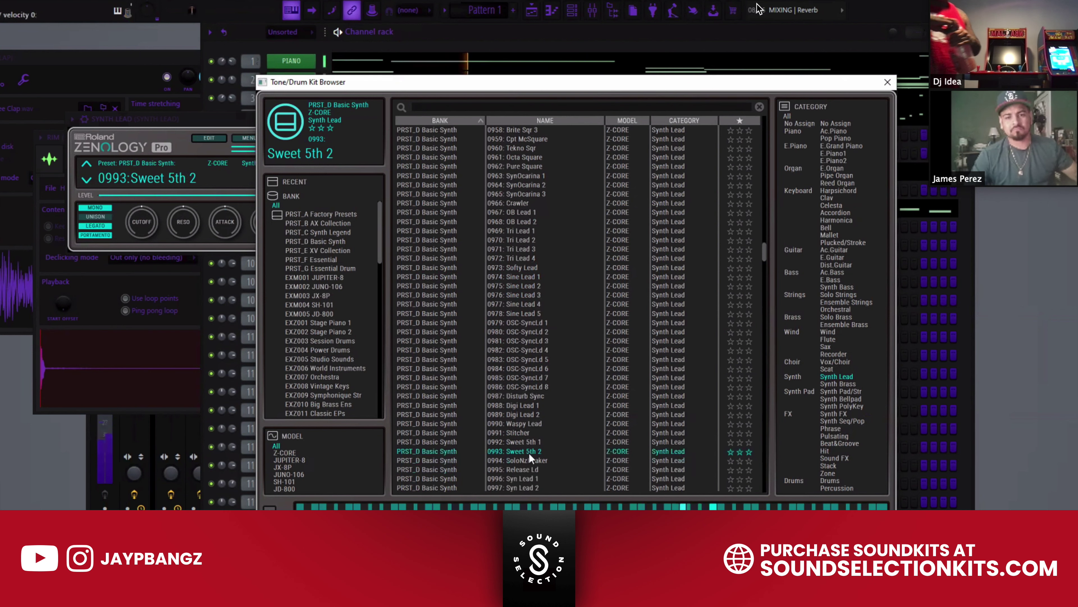
pyautogui.click(519, 469)
pyautogui.click(523, 487)
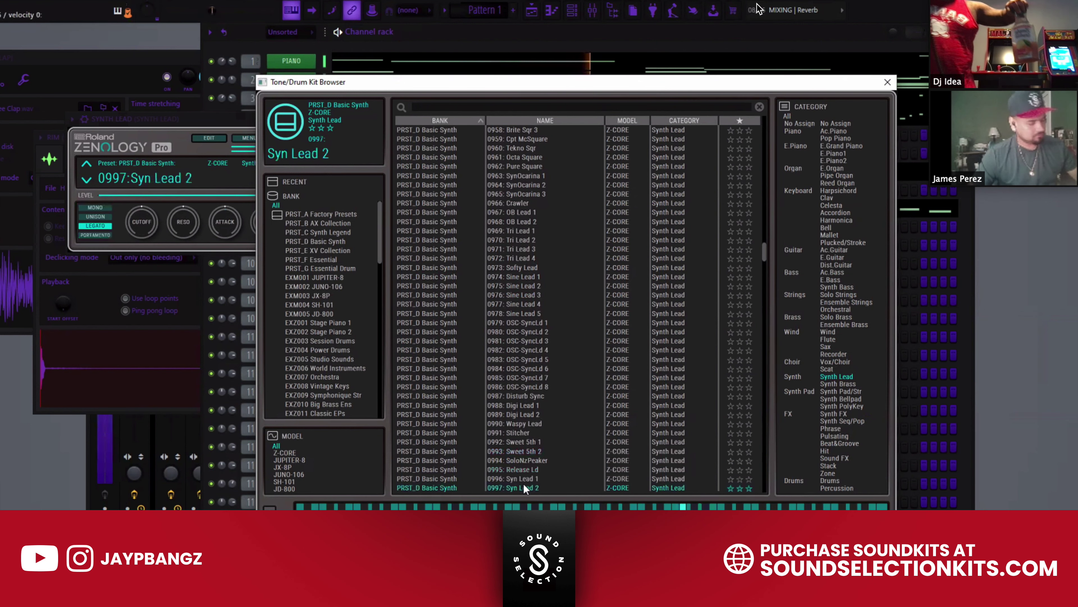
pyautogui.scroll(-2, 523, 483)
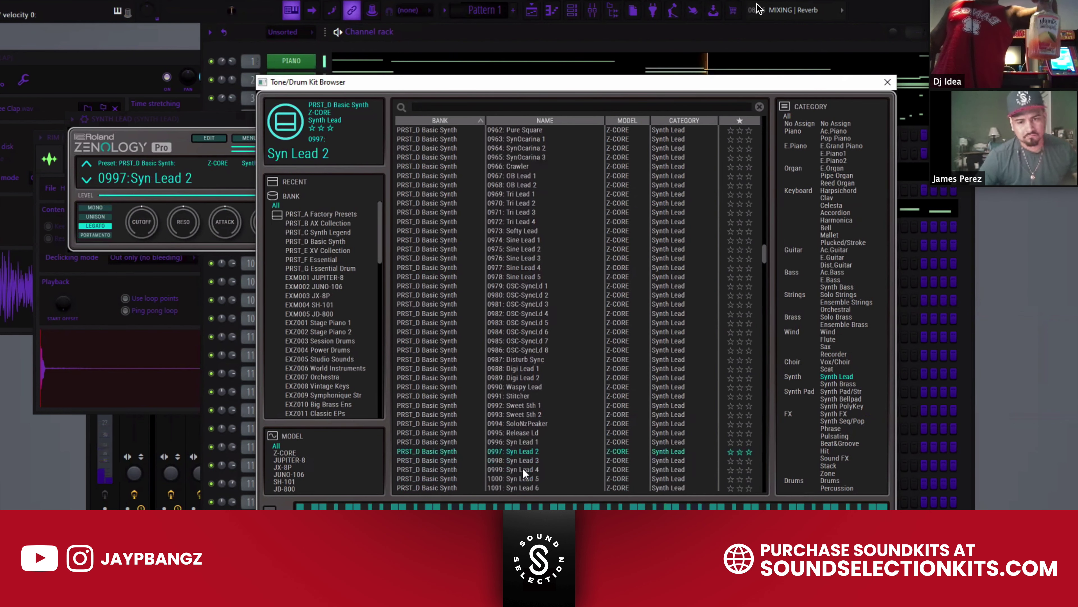
pyautogui.click(522, 468)
pyautogui.scroll(-1, 521, 463)
pyautogui.click(522, 462)
pyautogui.click(519, 470)
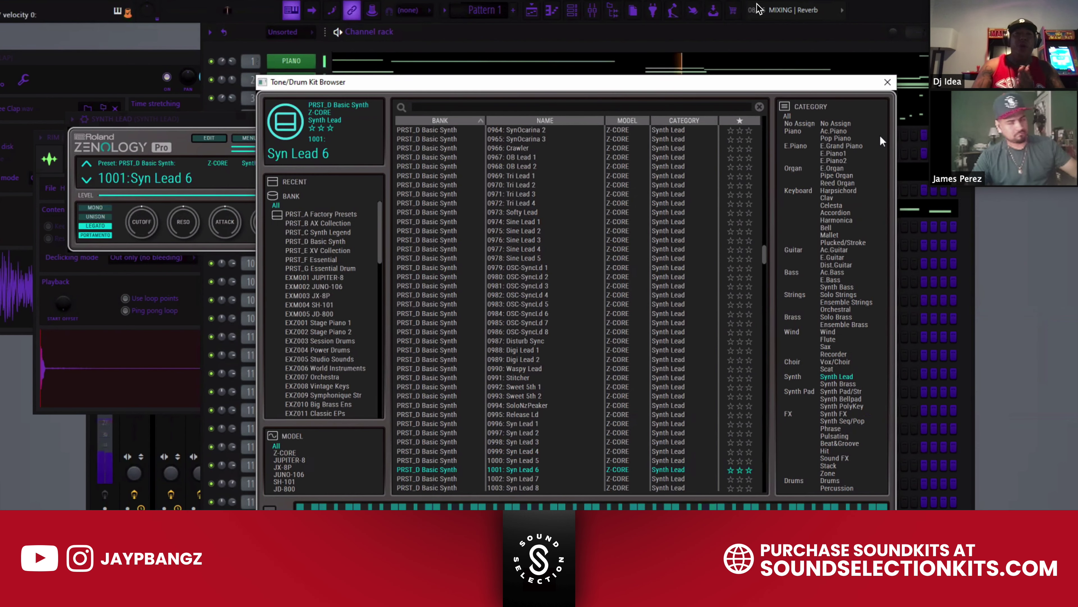
pyautogui.click(888, 82)
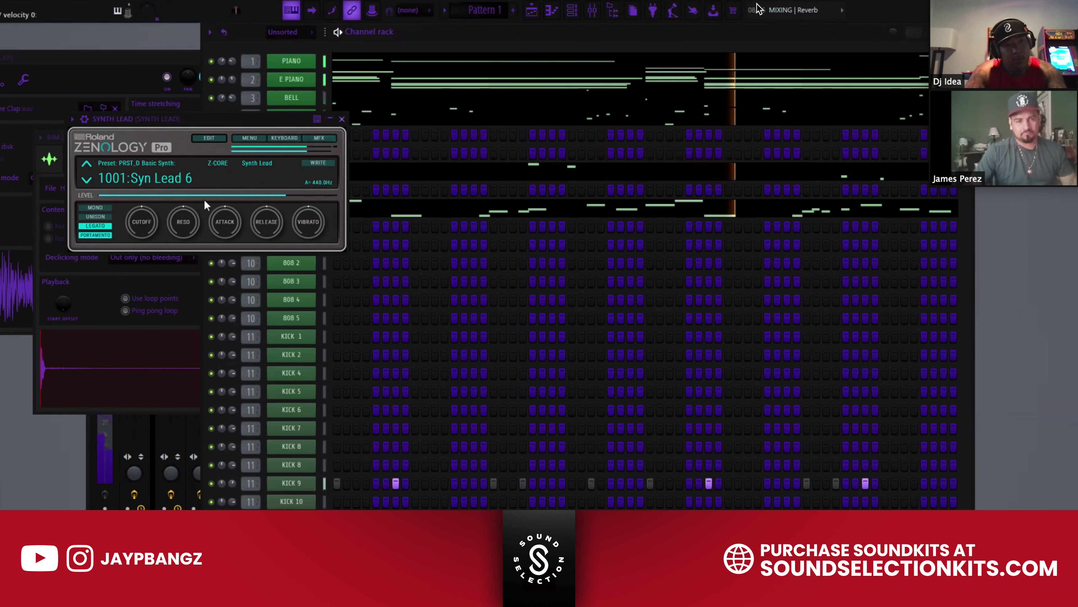
# Reopen the SYNTH LEAD preset browser, audition the presets following Syn Lead 6, and load Tekno Ld 4
pyautogui.click(182, 177)
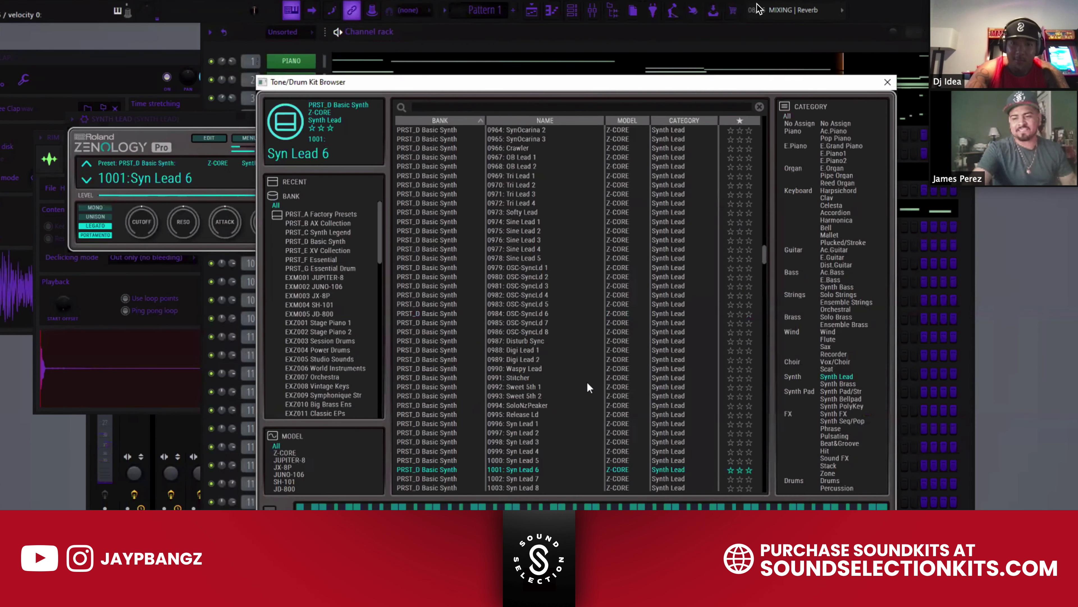
pyautogui.press('Down')
pyautogui.press('Down')
pyautogui.press('Down')
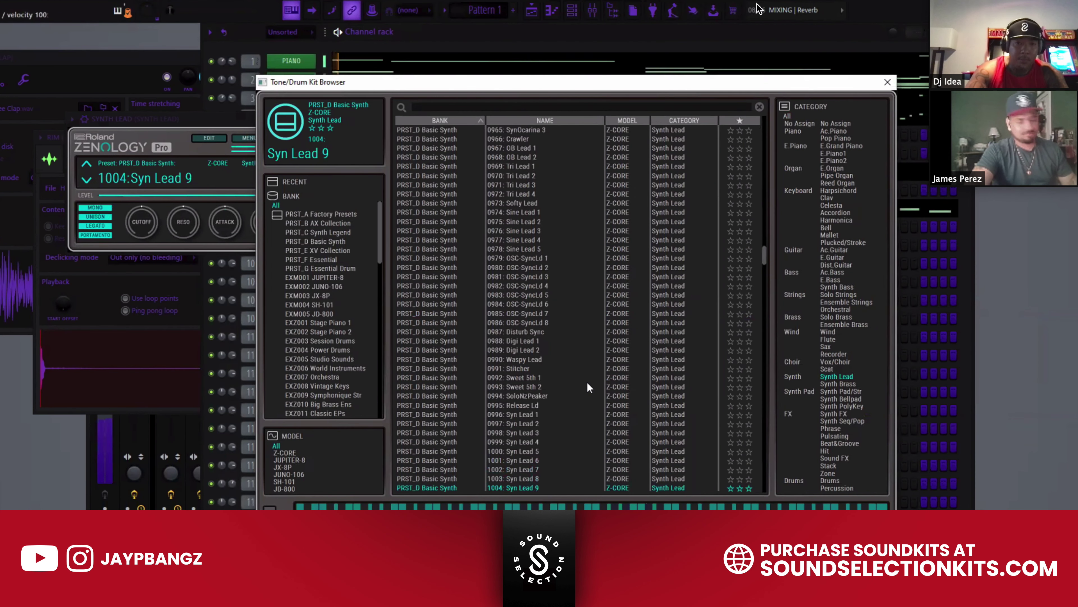
pyautogui.press('Down')
pyautogui.press('Down')
pyautogui.press('Down')
pyautogui.press('Down')
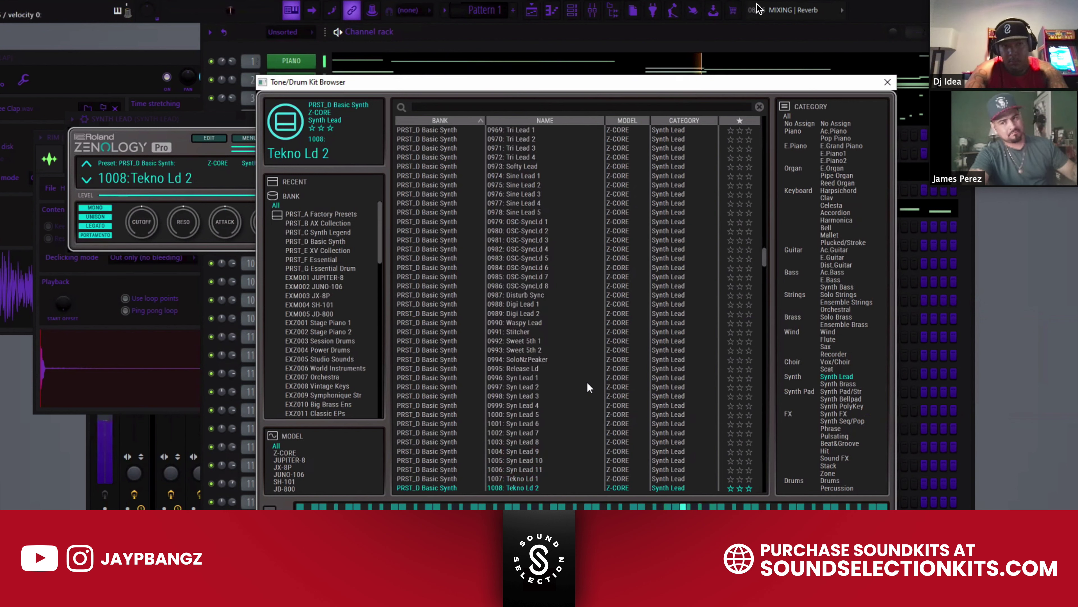
pyautogui.press('Down')
pyautogui.press('Down')
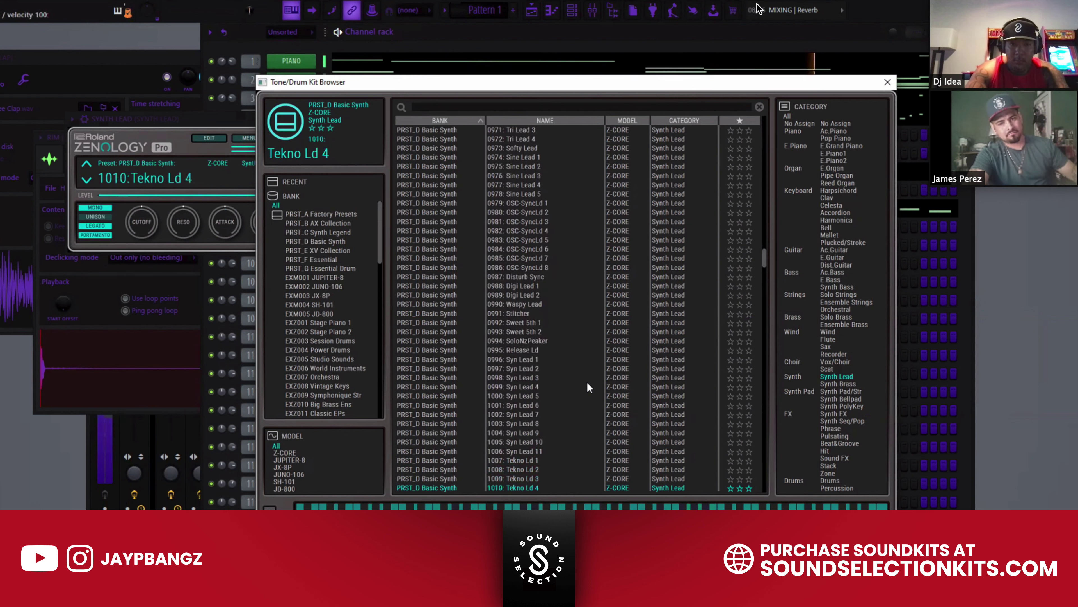
pyautogui.press('Down')
pyautogui.press('Up')
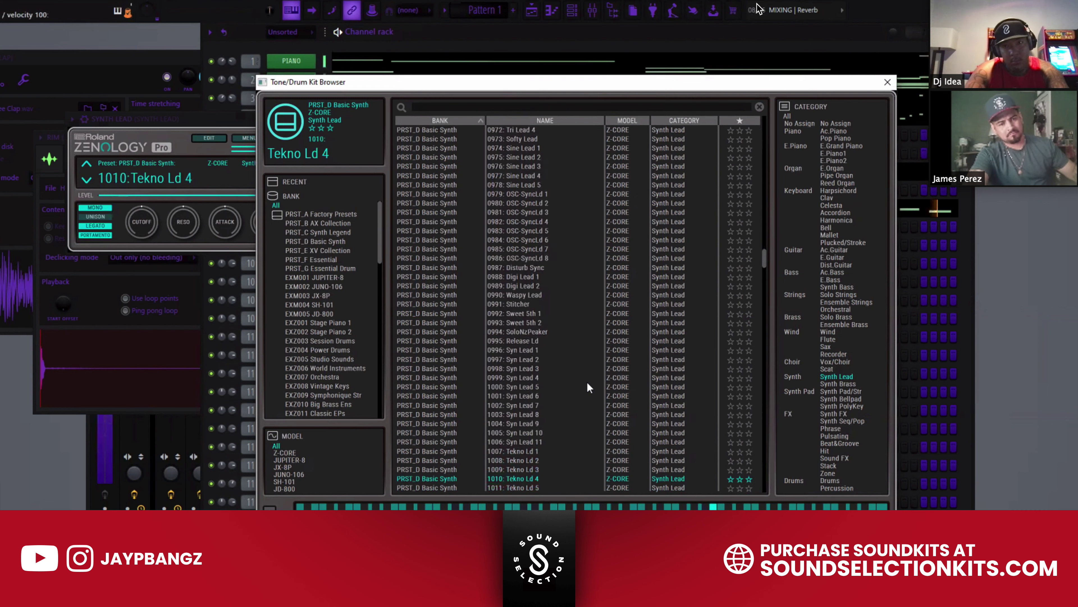
# Audition the presets from Tekno Ld 5 onward, load Tekno Ld 12 on SYNTH LEAD, and close the preset browser
pyautogui.press('Down')
pyautogui.press('Down')
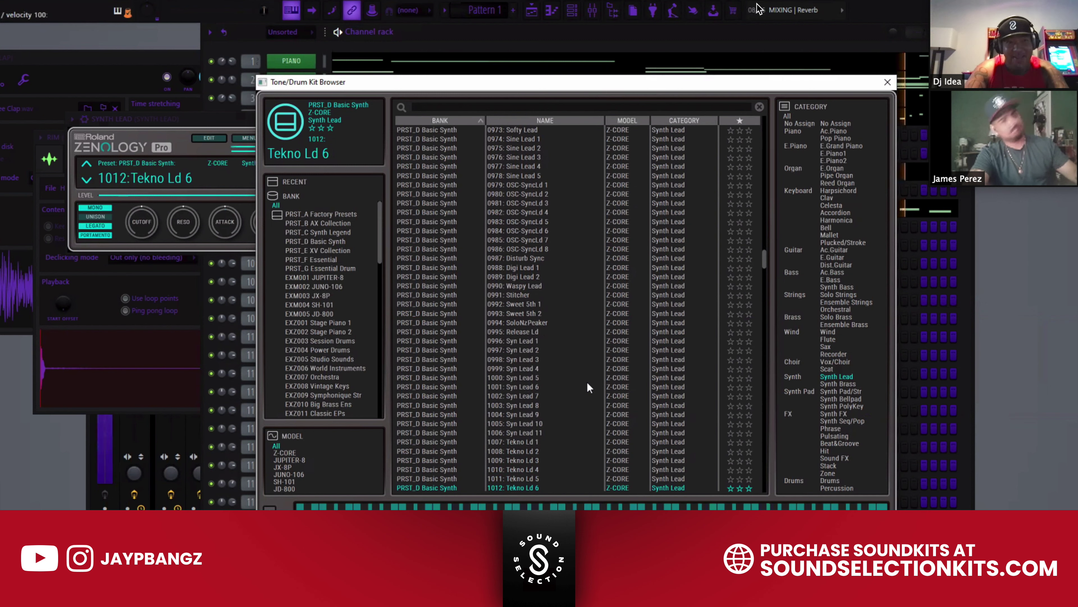
pyautogui.press('Down')
pyautogui.press('Down')
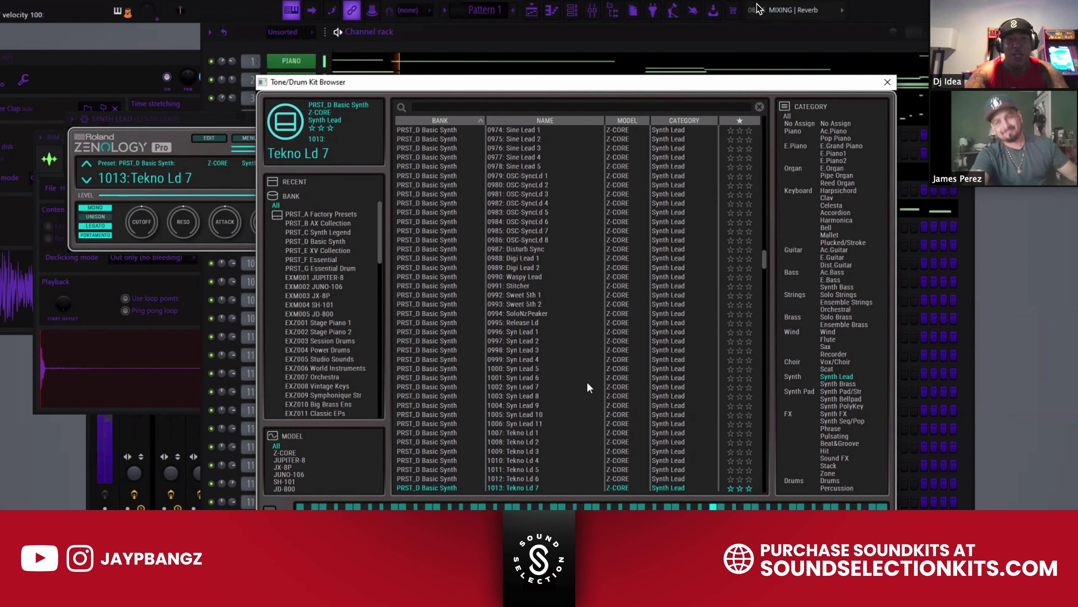
pyautogui.press('Down')
pyautogui.press('Down')
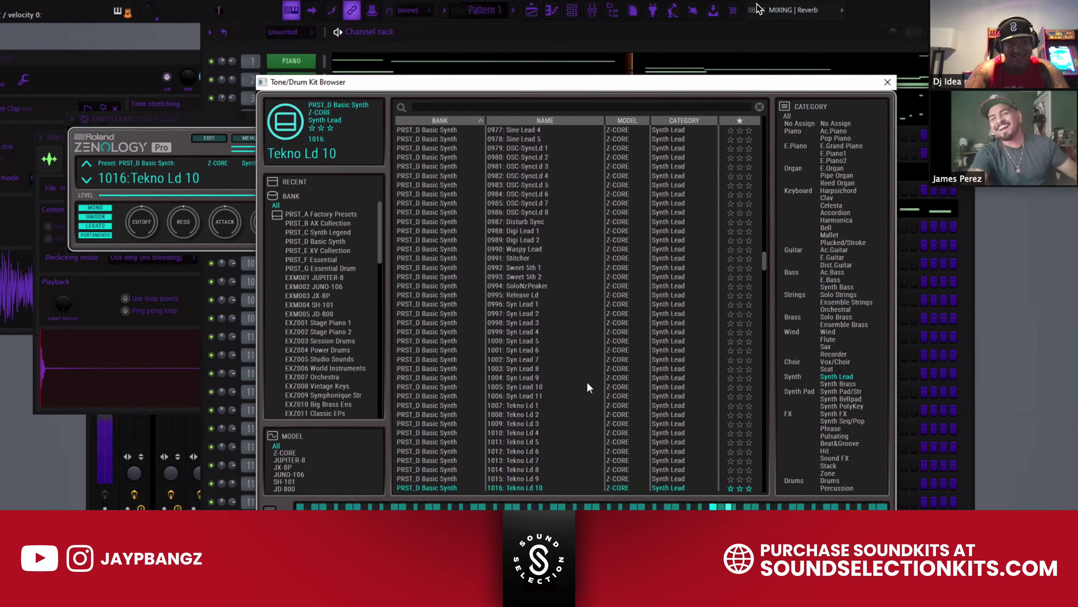
pyautogui.press('Down')
pyautogui.press('Down')
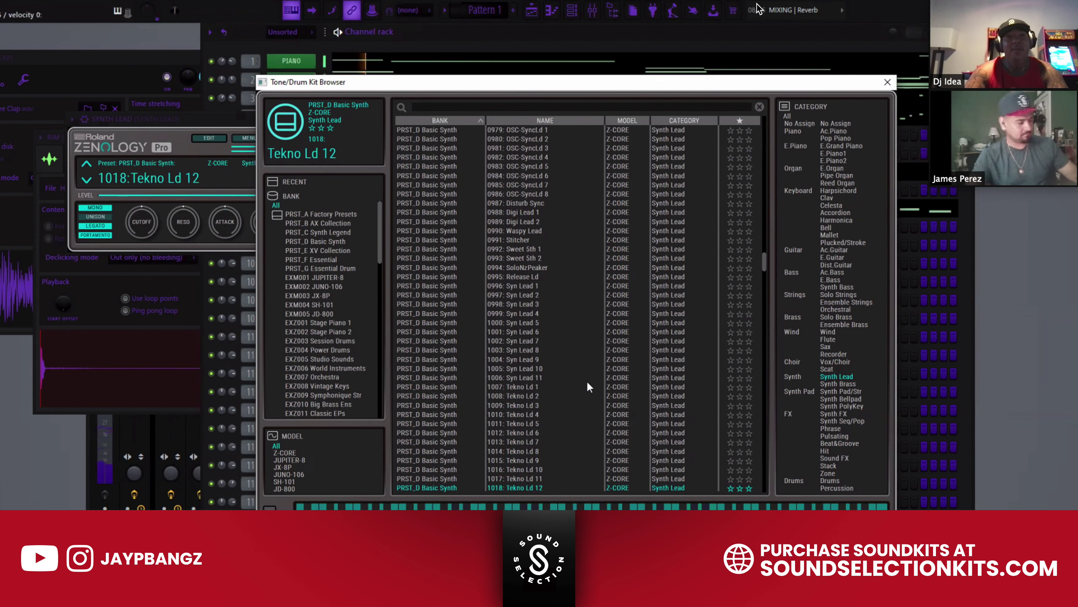
pyautogui.click(888, 81)
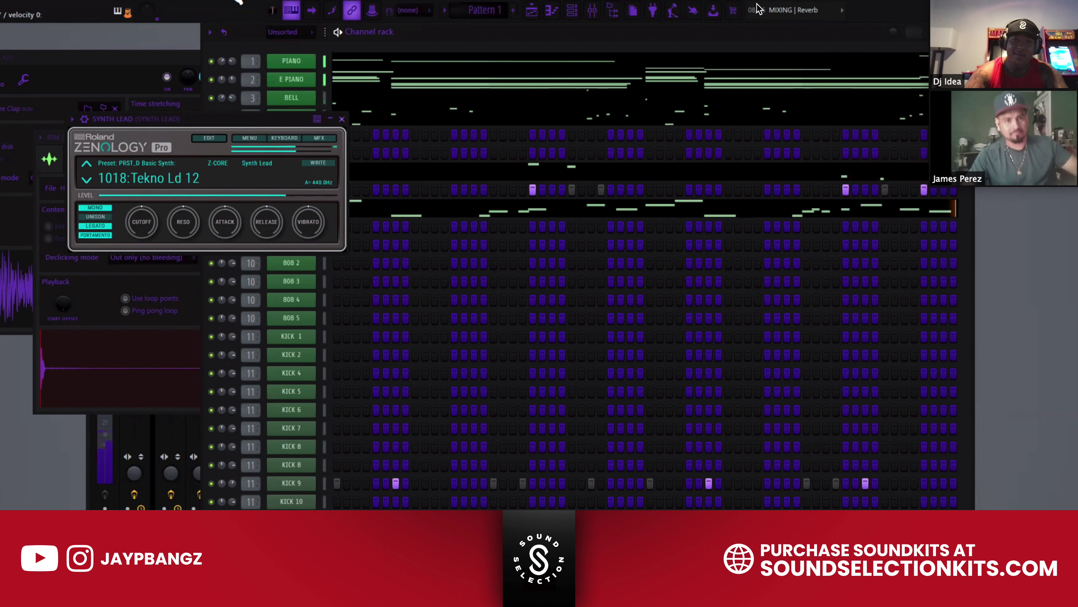
# Quantize the SYNTH LEAD notes in the piano roll, close the plugin window, and return to the channel rack
pyautogui.click(462, 192)
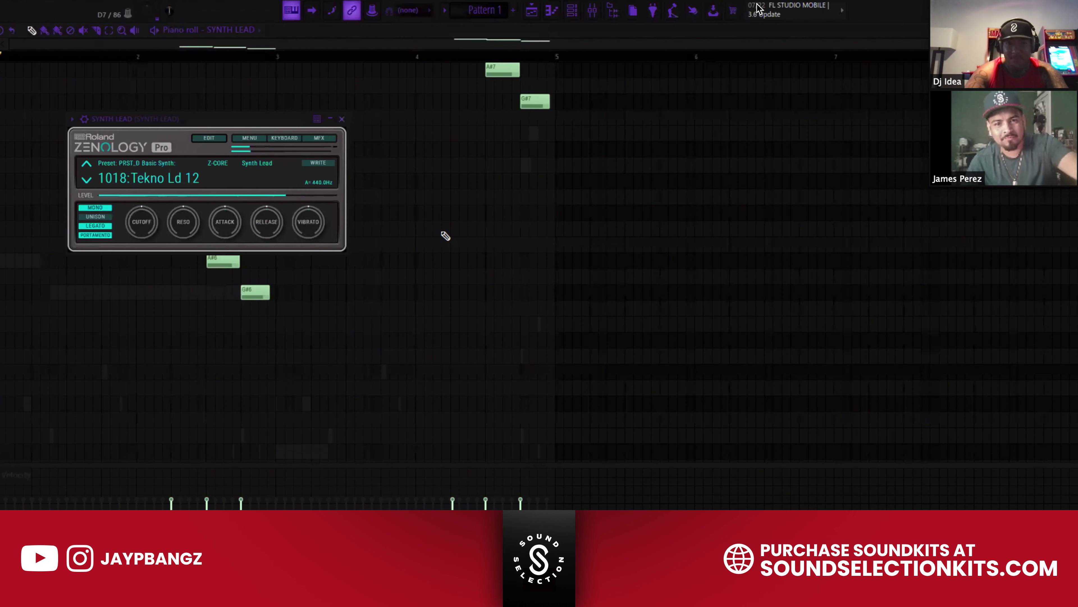
pyautogui.click(343, 120)
pyautogui.scroll(4, 325, 106)
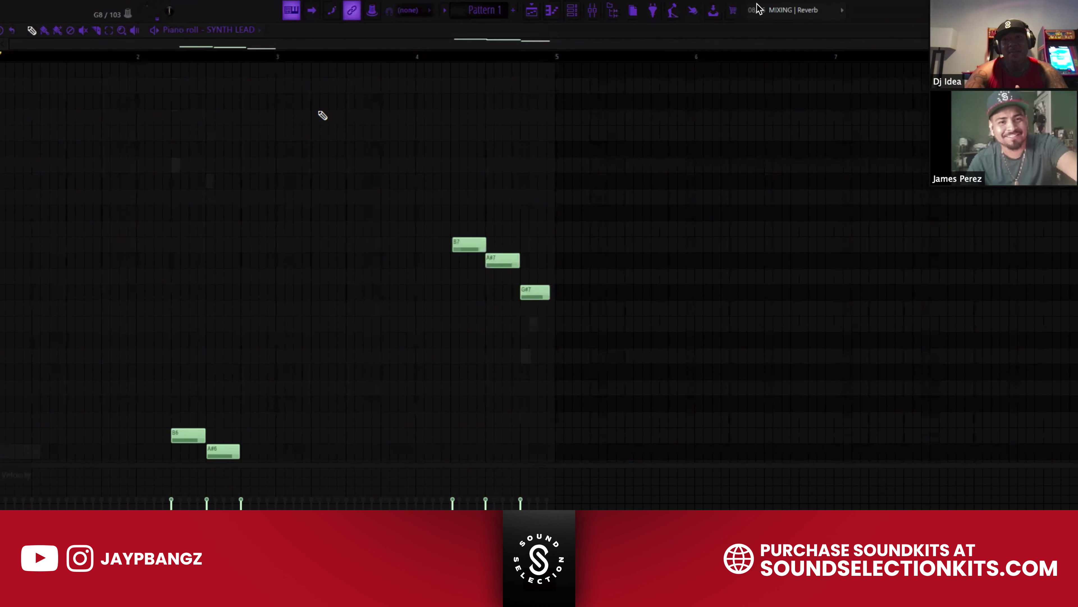
pyautogui.scroll(-4, 340, 196)
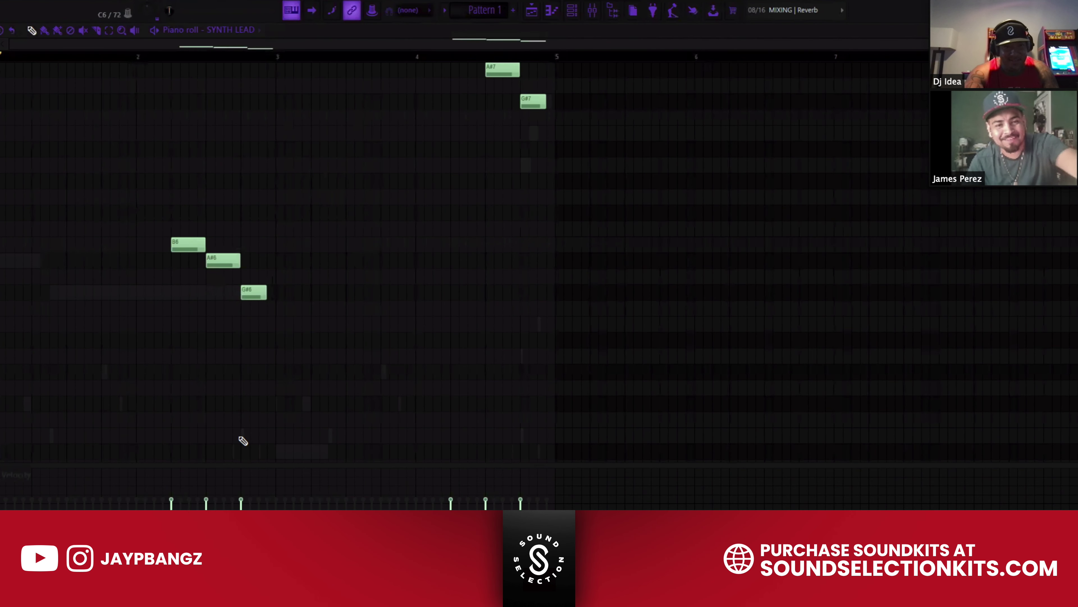
pyautogui.press('Escape')
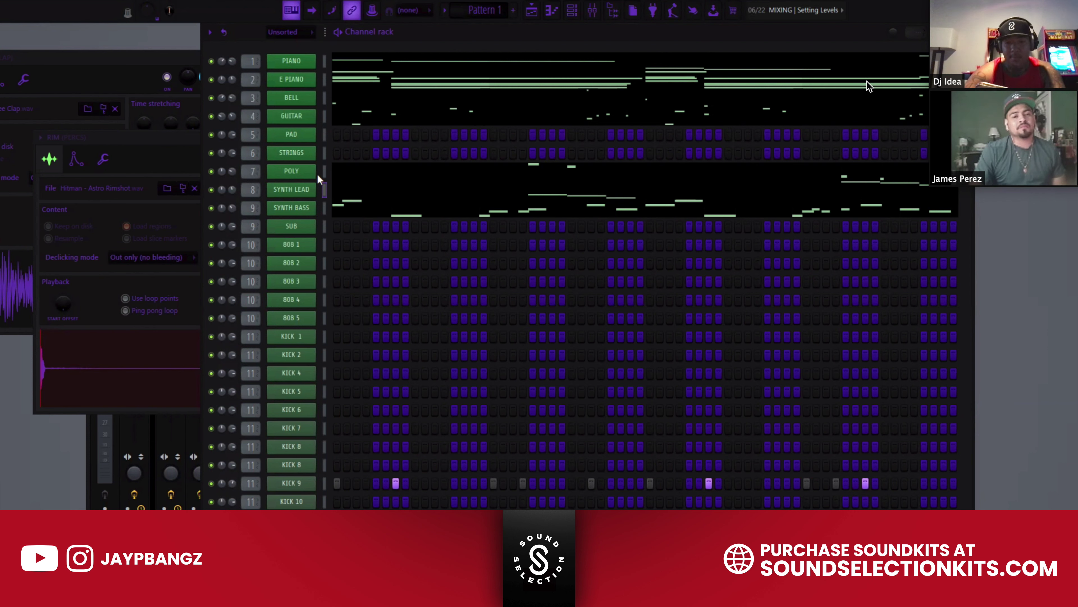
# Load Fine Strings from the Ensemble Strings category on the STRINGS channel and close the preset browser
pyautogui.click(325, 154)
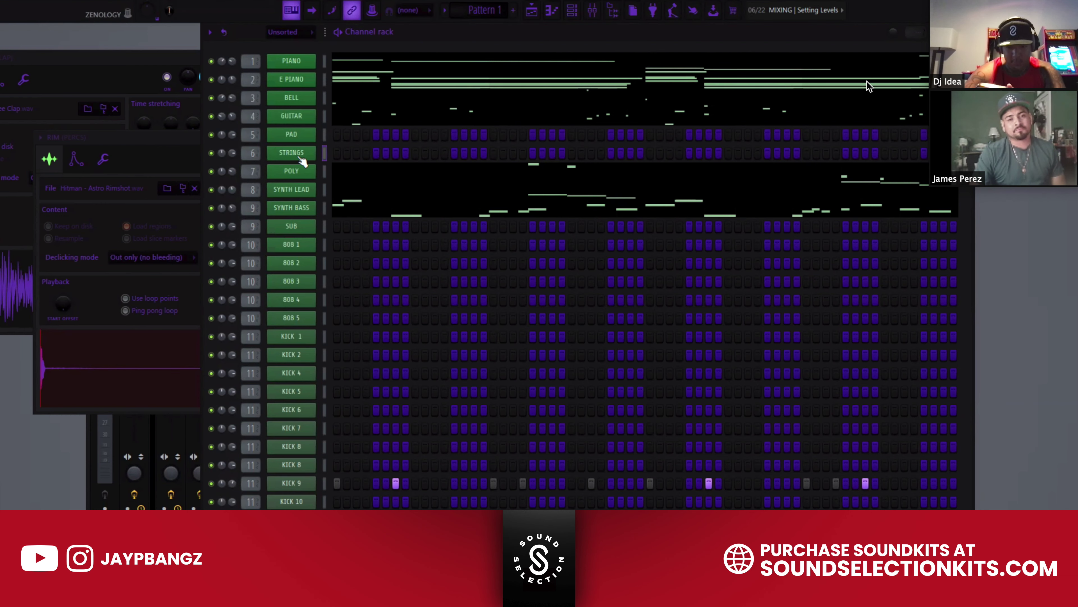
pyautogui.click(300, 159)
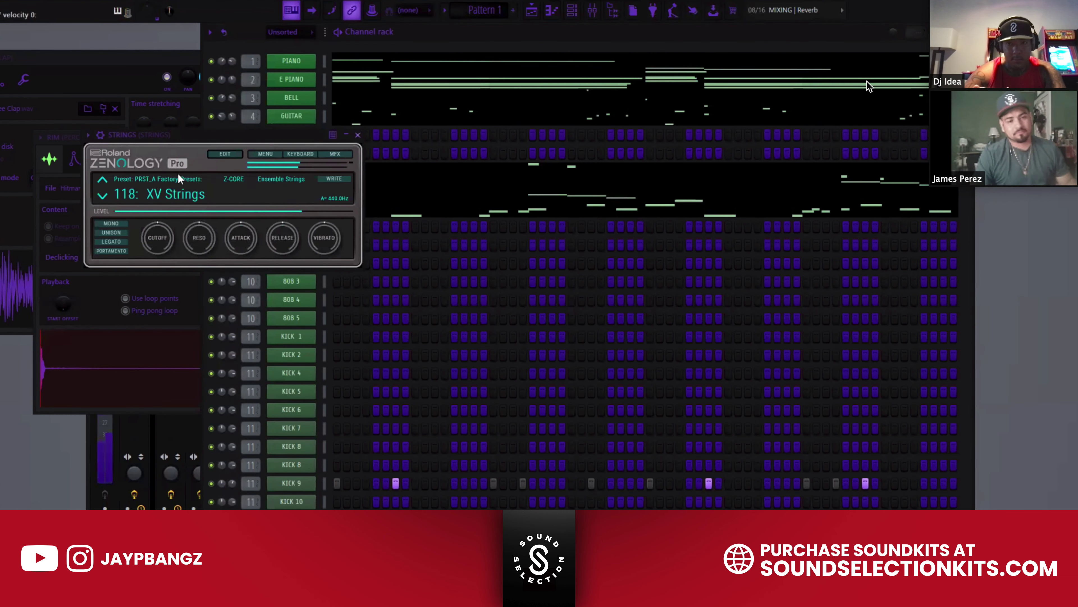
pyautogui.click(178, 194)
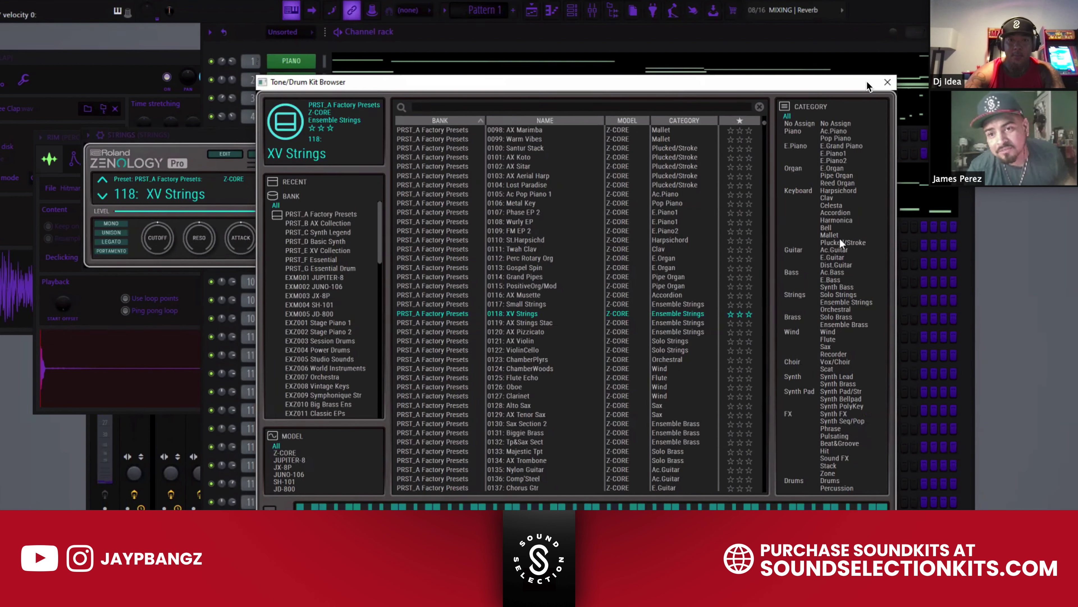
pyautogui.click(847, 303)
pyautogui.moveTo(766, 160); pyautogui.dragTo(768, 450)
pyautogui.click(675, 478)
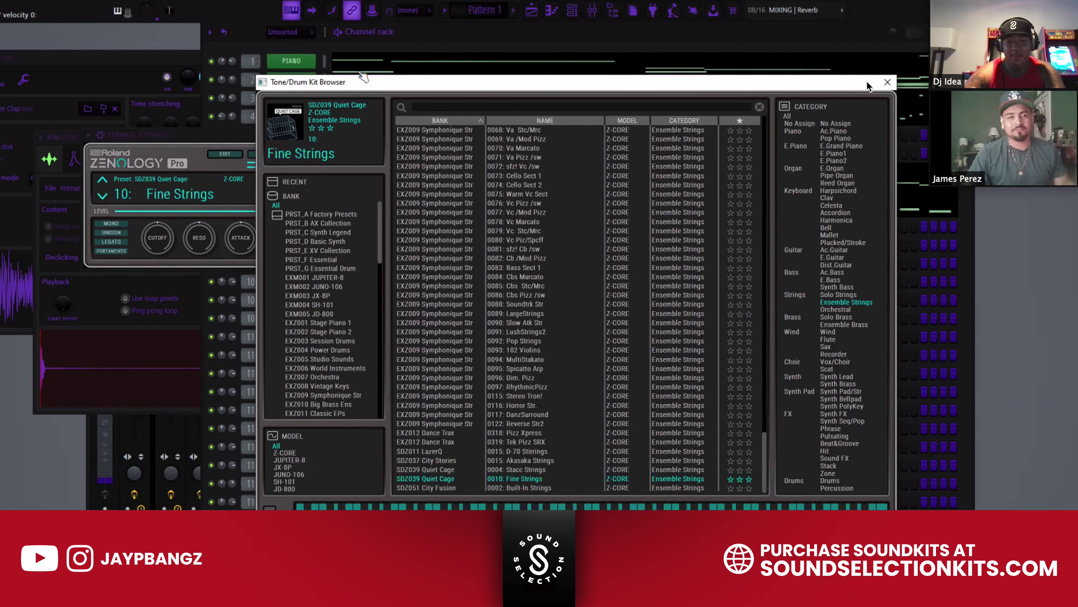
pyautogui.click(887, 82)
# Mute the channels from SUB downward, including the 808s and kicks, and play the pattern
pyautogui.rightClick(210, 208)
pyautogui.click(218, 217)
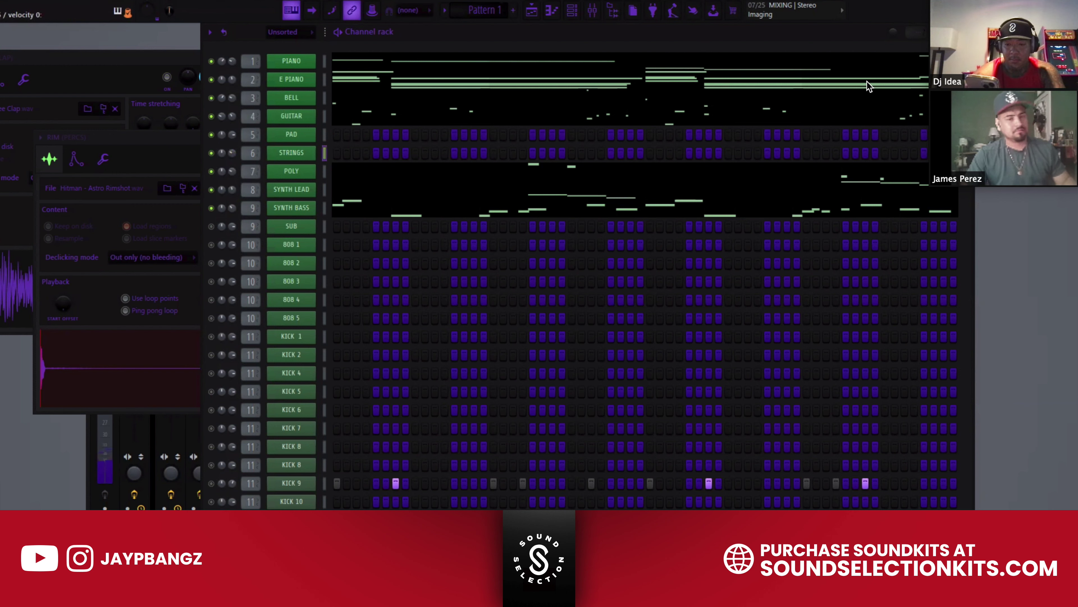
pyautogui.press('space')
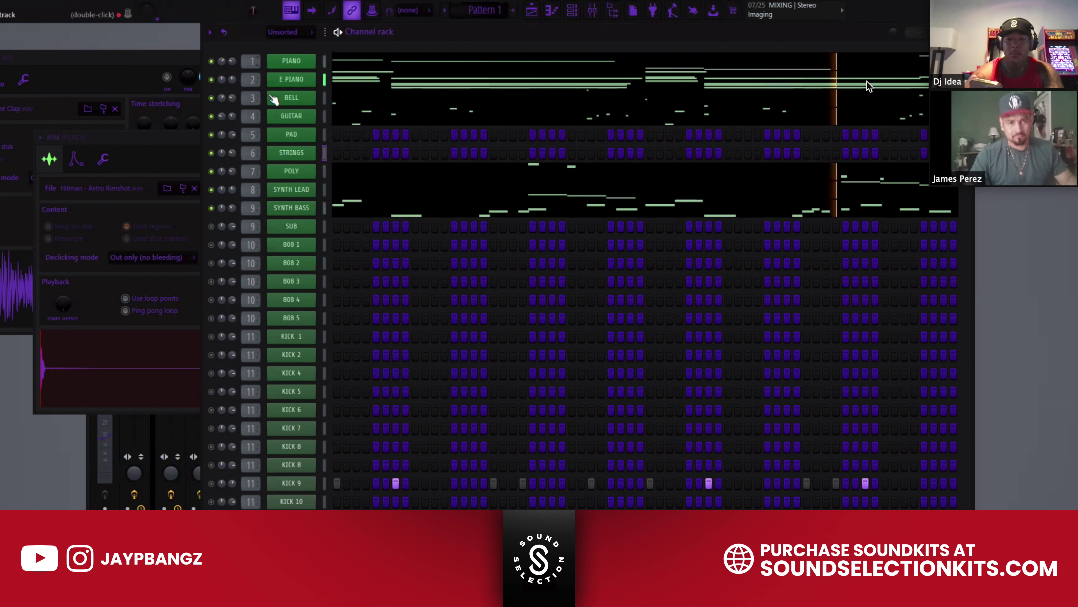
# Reopen the STRINGS preset browser and audition the ensemble presets above Fine Strings, up to Akasaka Strings
pyautogui.click(284, 152)
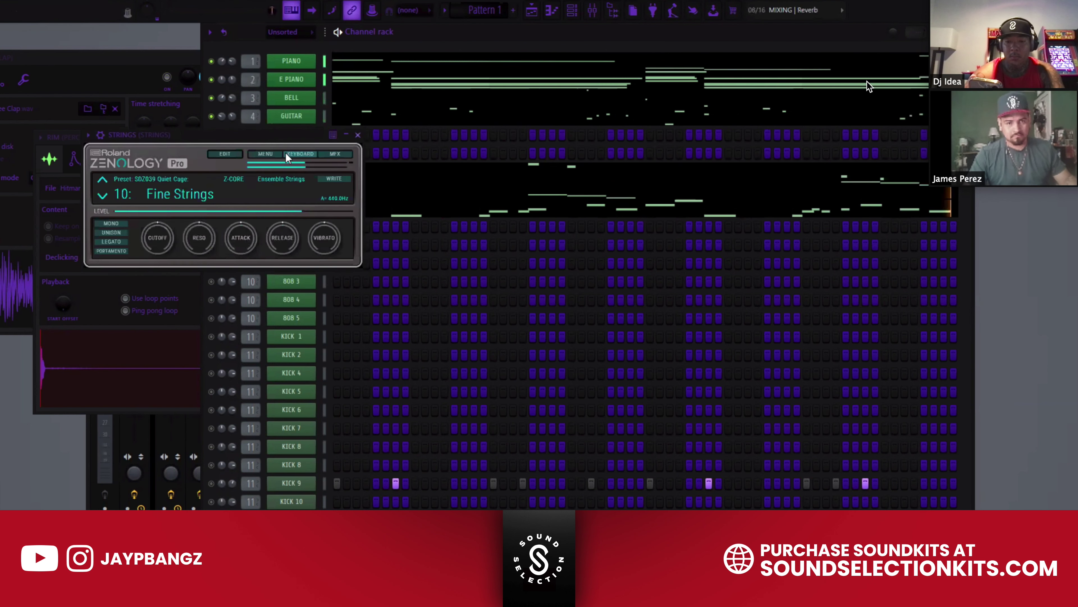
pyautogui.click(204, 195)
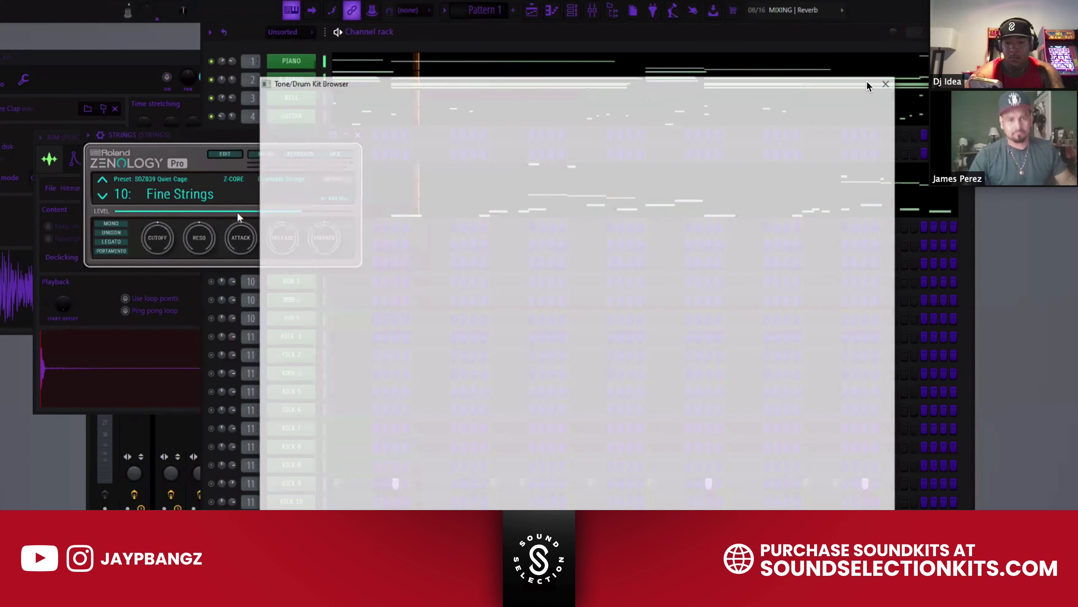
pyautogui.press('Up')
pyautogui.press('Up')
pyautogui.press('Up')
pyautogui.press('Up')
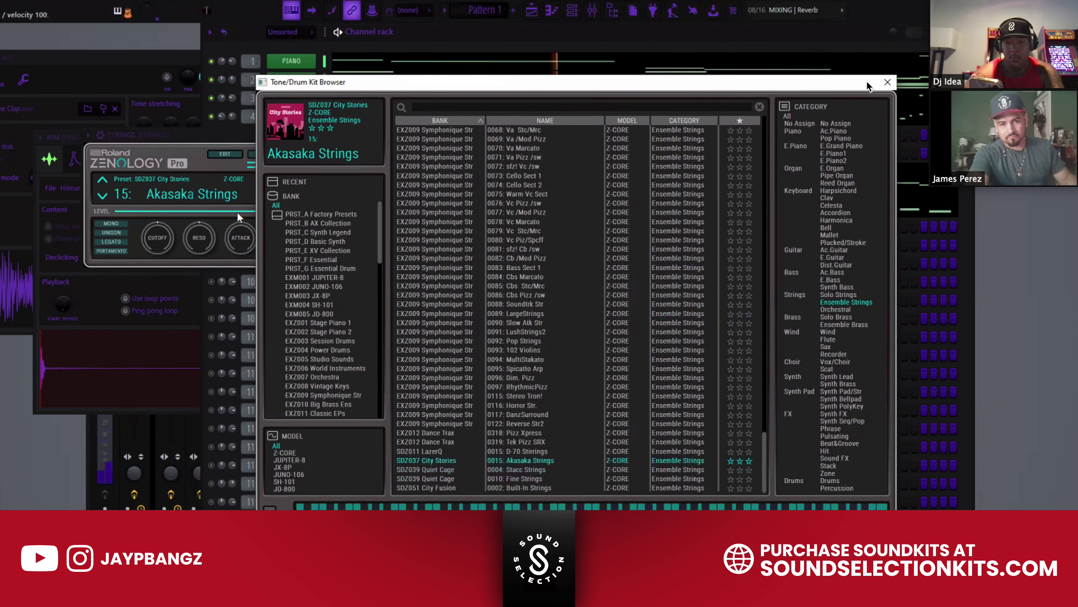
# Audition the ensemble presets up to Reverse Str2, load DanzSurround on STRINGS, and close the browser and plugin
pyautogui.press('Up')
pyautogui.press('Down')
pyautogui.press('Up')
pyautogui.press('Up')
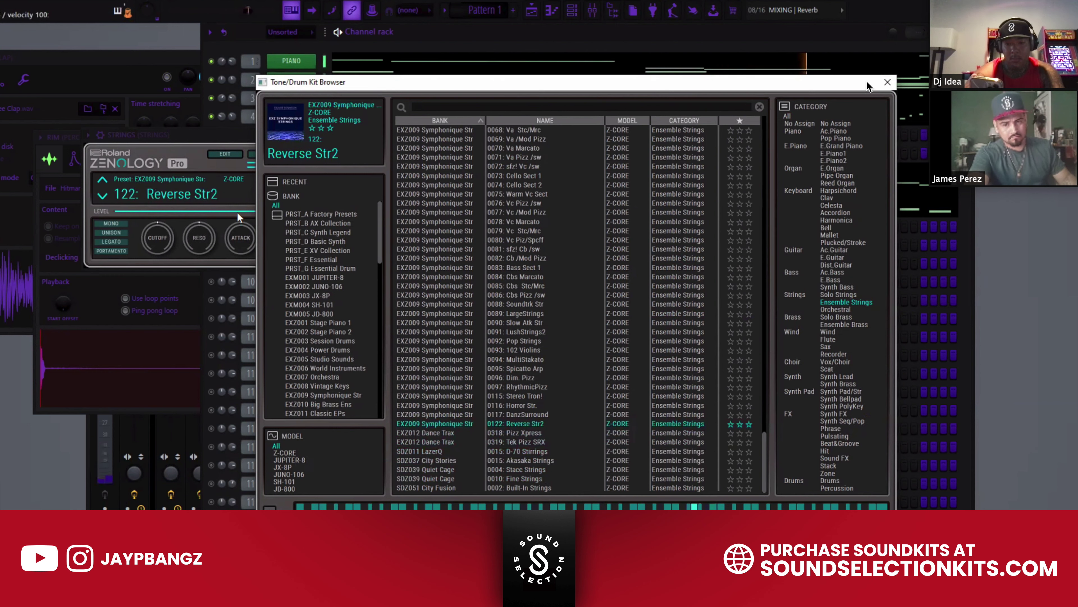
pyautogui.press('Up')
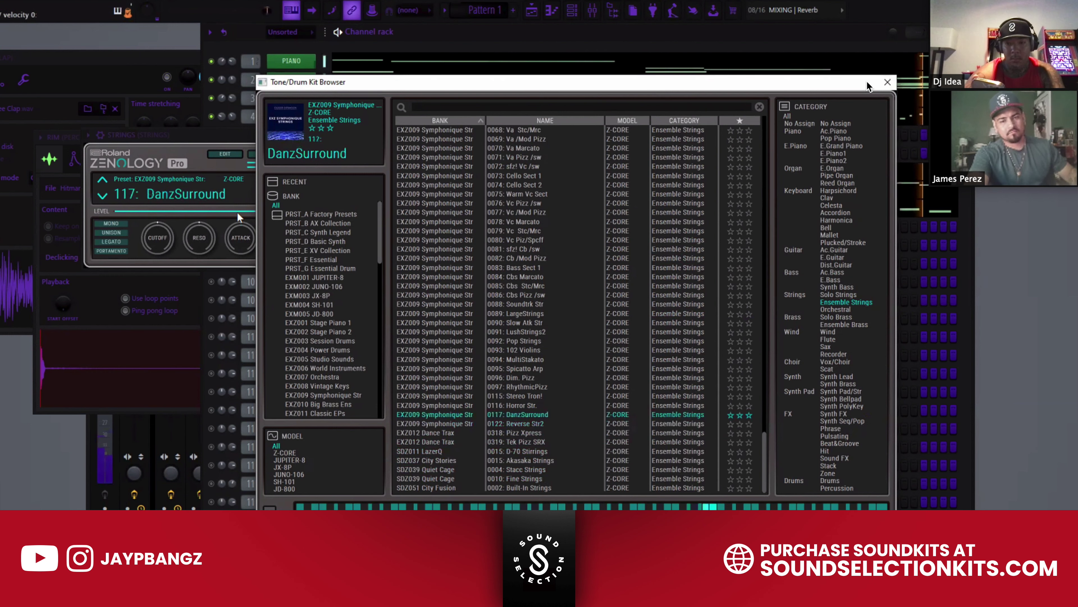
pyautogui.press('Escape')
pyautogui.press('Escape')
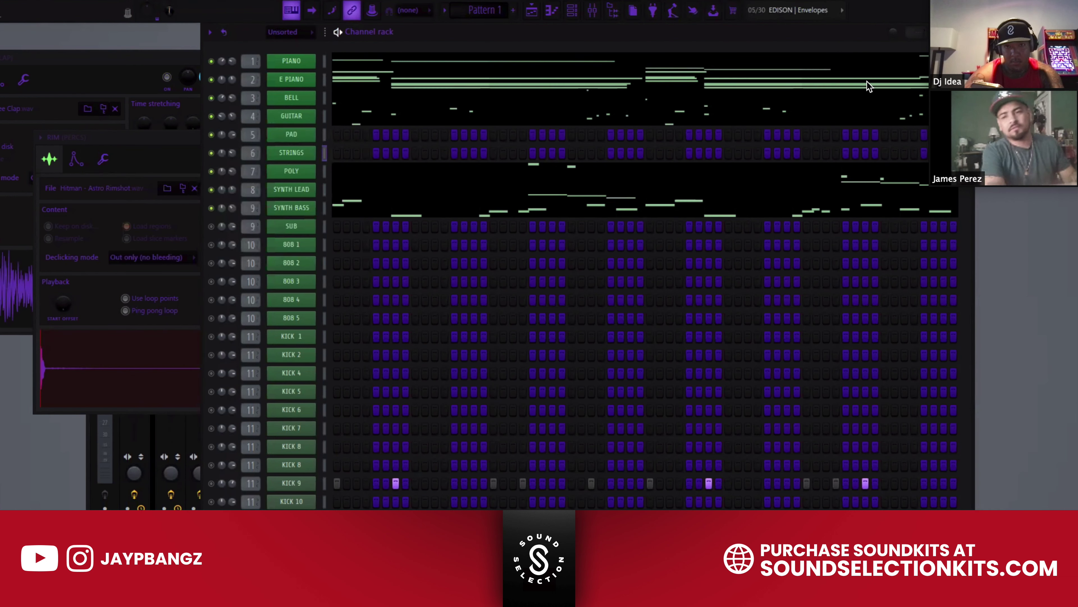
# Record two five-note STRINGS phrases over the playing pattern and quantize them in the piano roll
pyautogui.press('space')
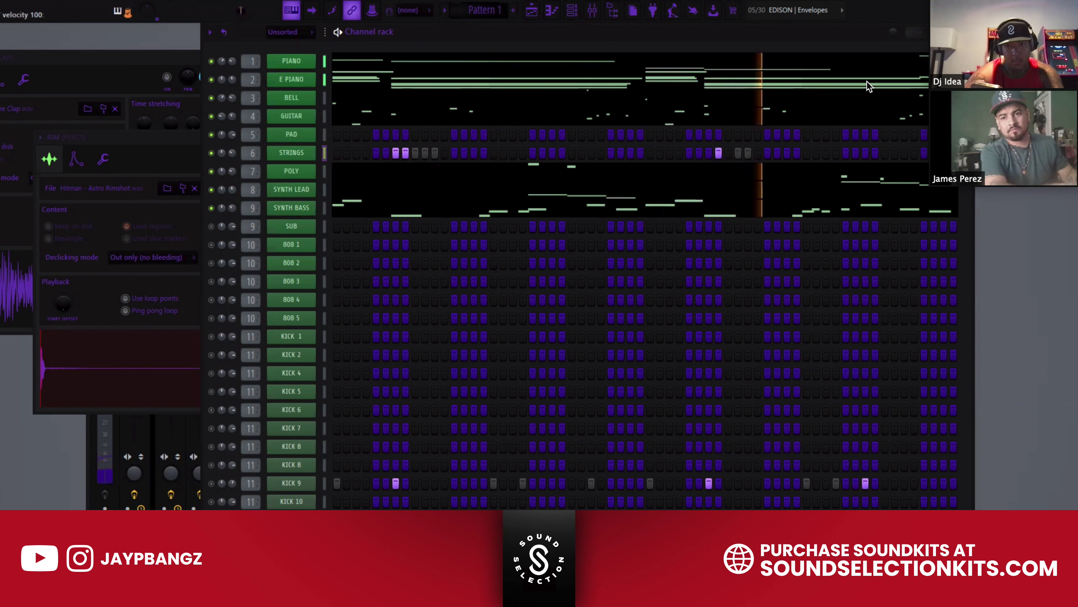
pyautogui.click(221, 34)
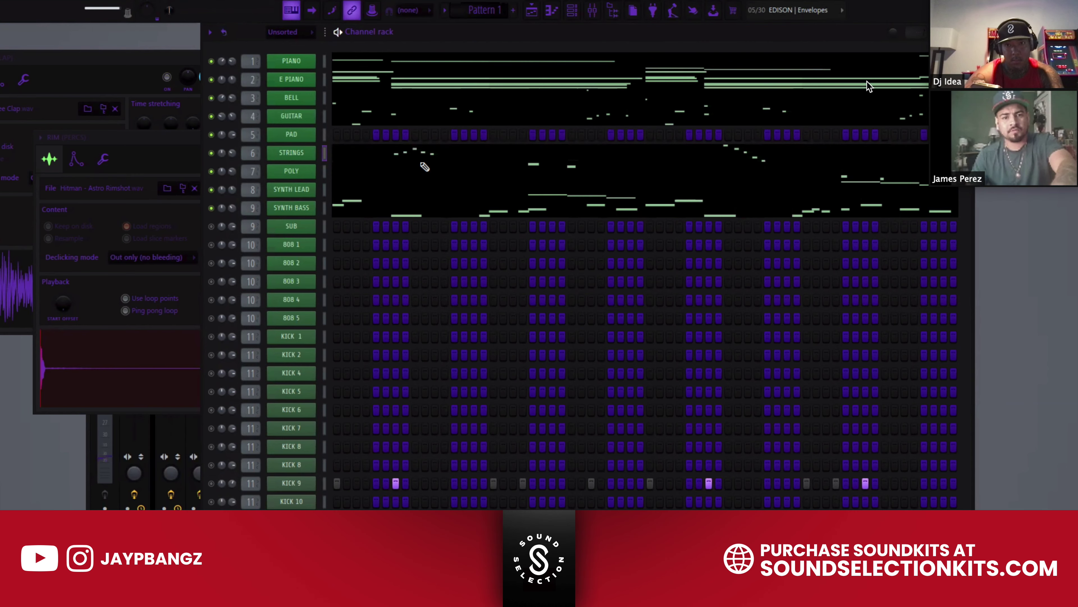
pyautogui.click(425, 166)
pyautogui.scroll(2, 272, 64)
pyautogui.press('space')
pyautogui.press('space')
pyautogui.scroll(2, 229, 59)
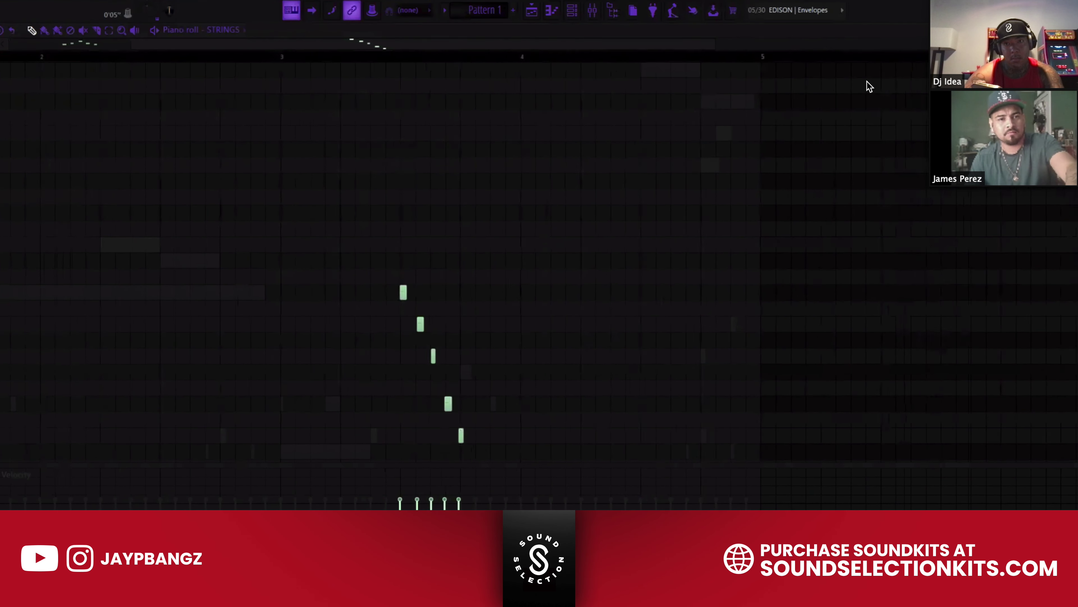
pyautogui.hscroll(-3, 814, 308)
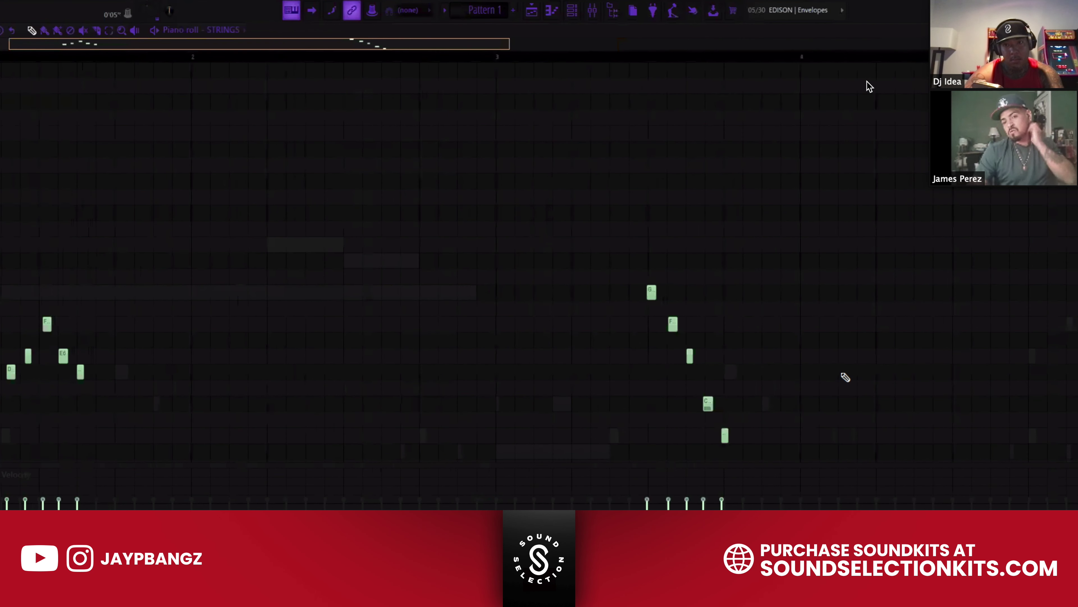
pyautogui.hscroll(-2, 830, 202)
pyautogui.press('space')
# Lower the second STRINGS phrase's last note to G#5 and its fourth note to B5, and check them during playback
pyautogui.scroll(-5, 840, 202)
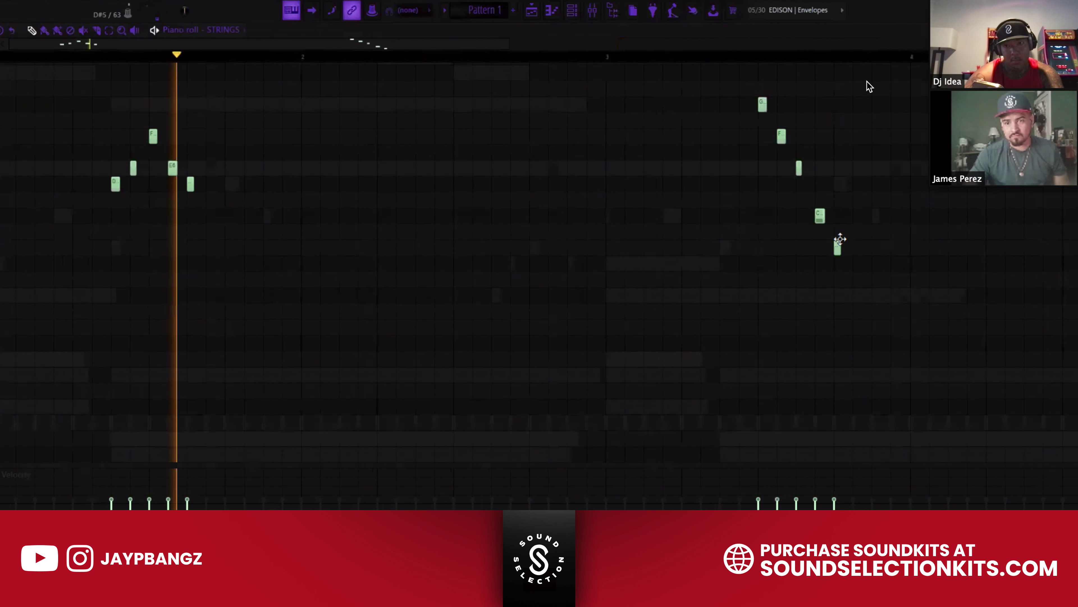
pyautogui.scroll(-1, 838, 229)
pyautogui.moveTo(823, 197); pyautogui.dragTo(856, 249)
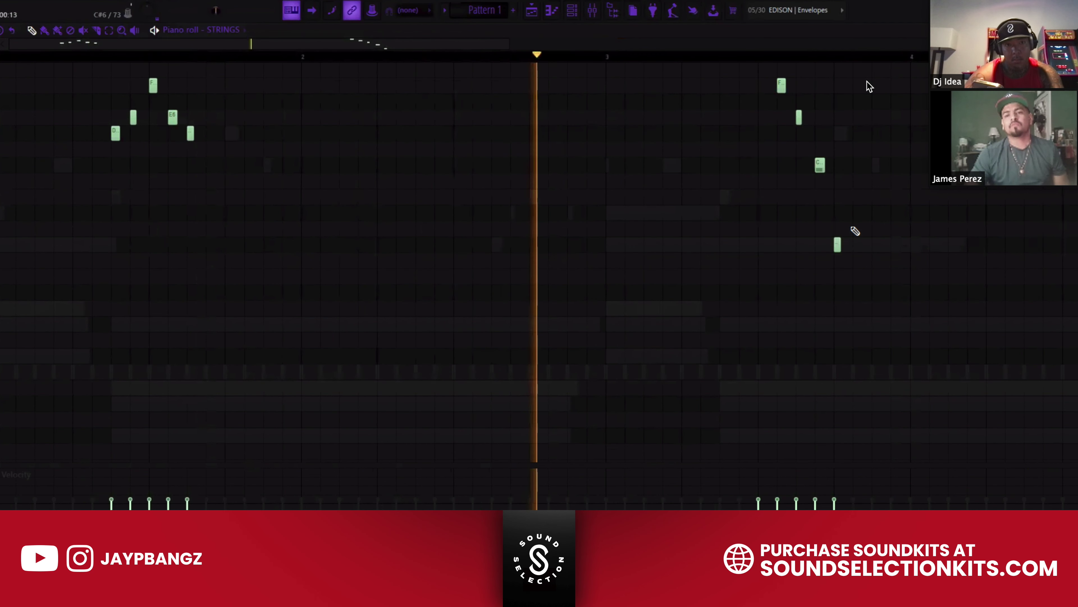
pyautogui.moveTo(821, 164); pyautogui.dragTo(820, 196)
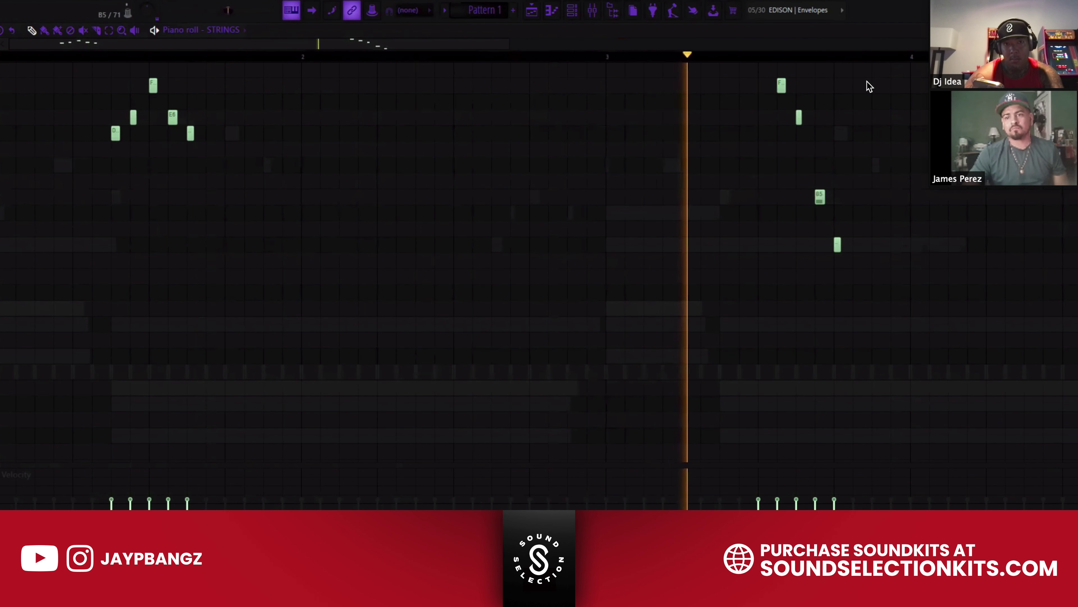
pyautogui.scroll(-3, 869, 86)
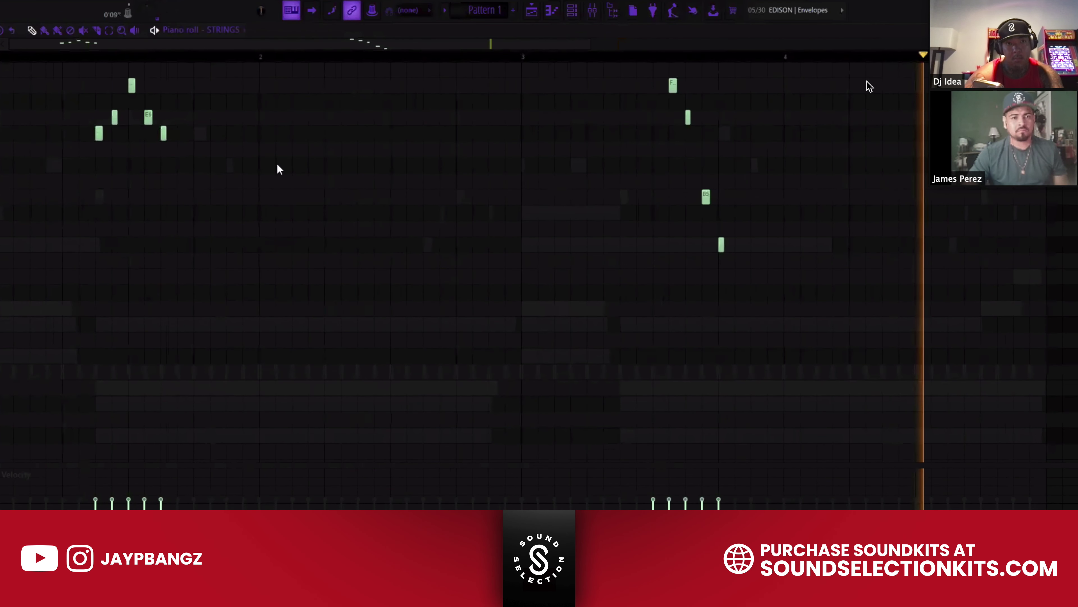
pyautogui.press('F7')
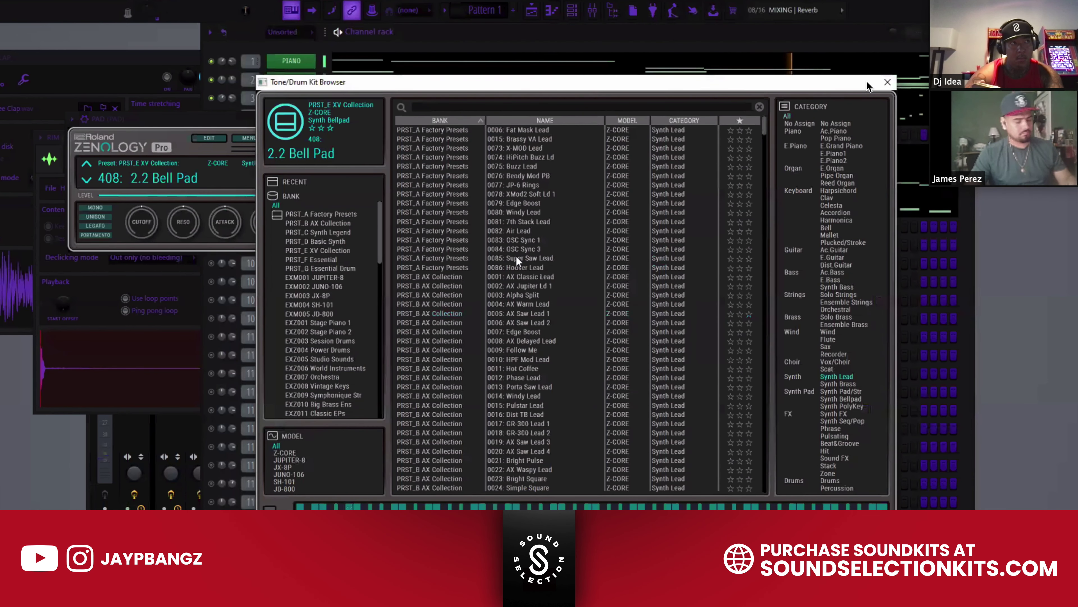
# Load the Super Saw Lead preset on the PAD channel and close the preset browser and plugin
pyautogui.click(515, 258)
pyautogui.press('Escape')
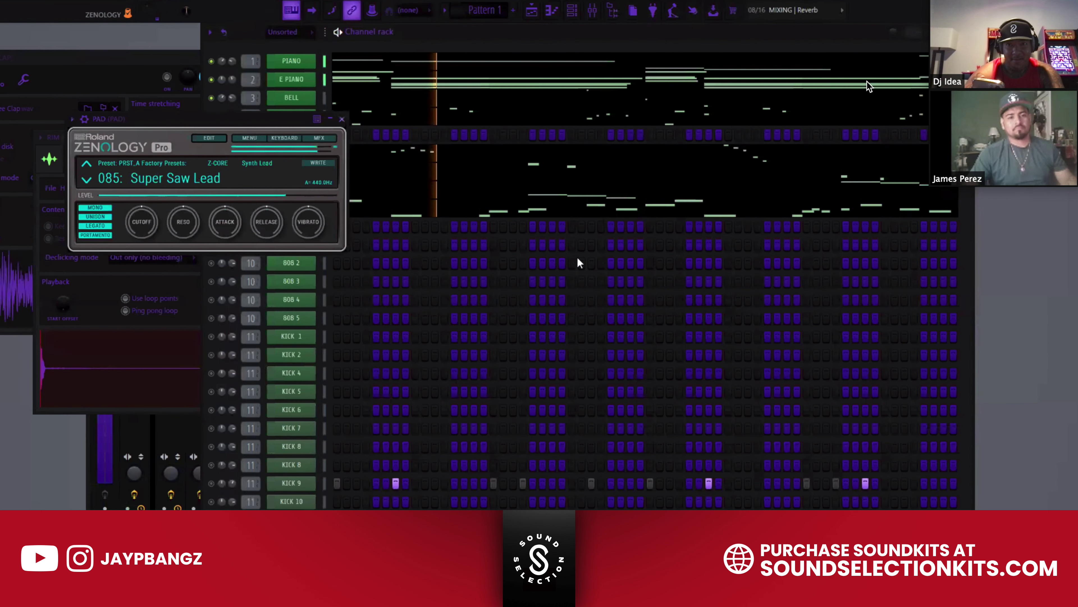
pyautogui.press('Escape')
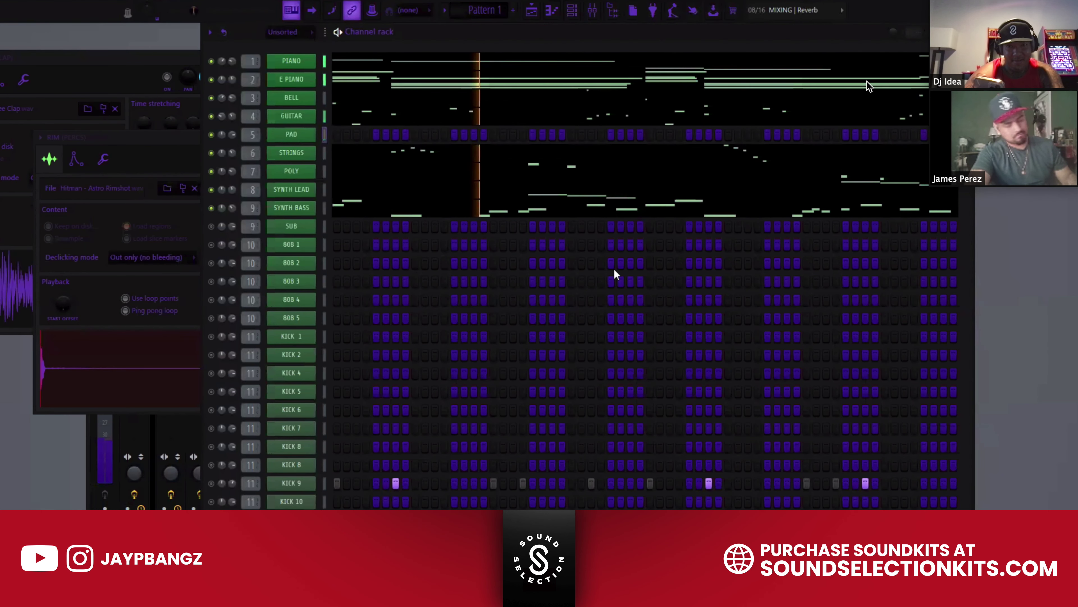
# Audition the AX Collection synth lead presets through Tri Lead 1, Solo Nz Peaker and Whistle Lead, and load AX Spooky Lead on PAD
pyautogui.click(291, 135)
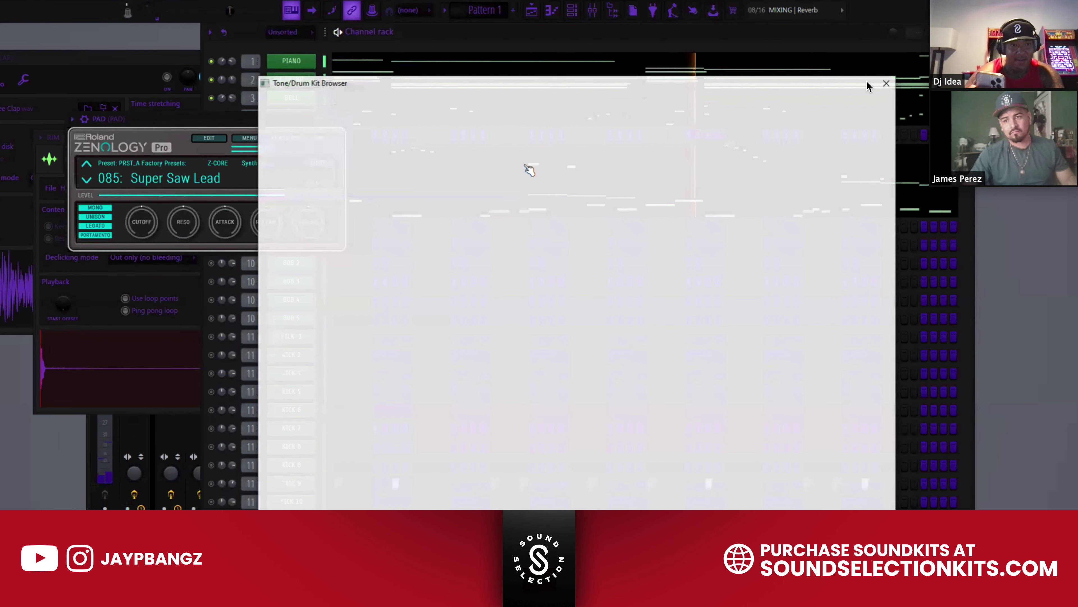
pyautogui.click(318, 223)
pyautogui.press('Down')
pyautogui.press('Down')
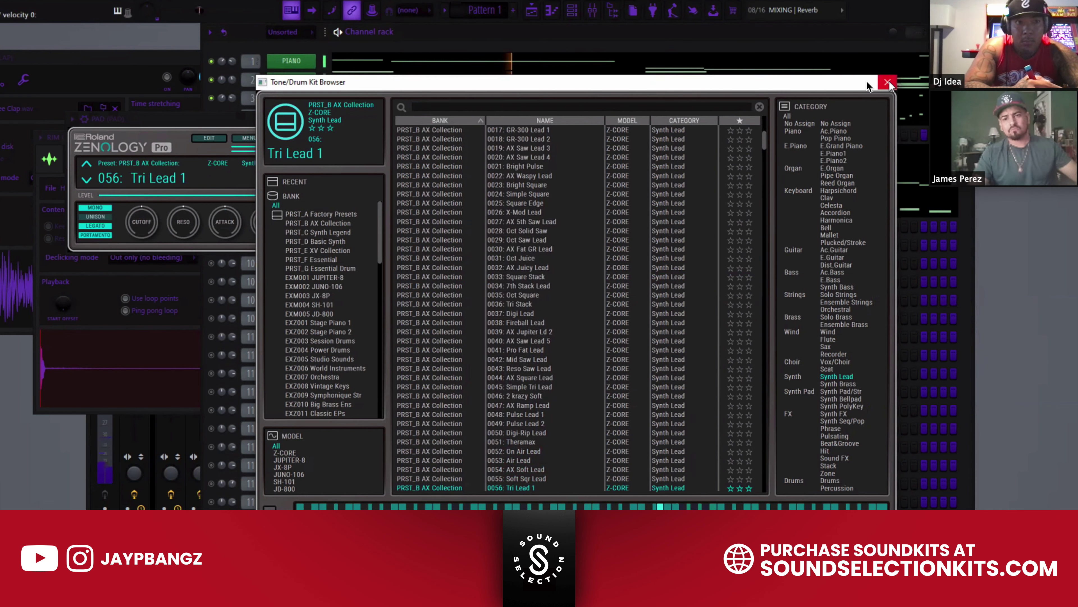
pyautogui.scroll(-2, 326, 78)
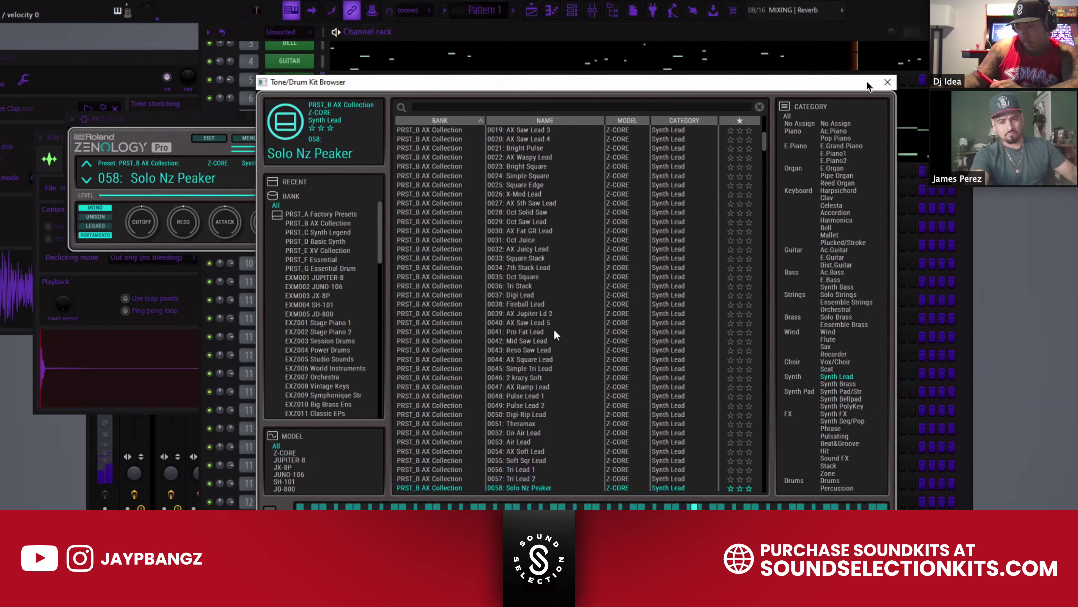
pyautogui.press('Down')
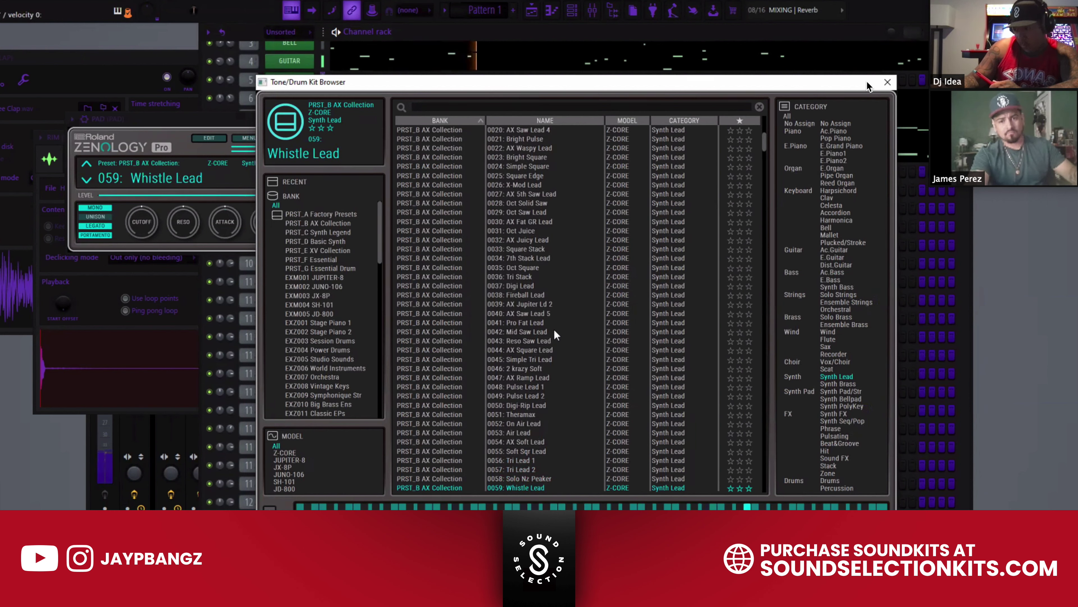
pyautogui.press('Down')
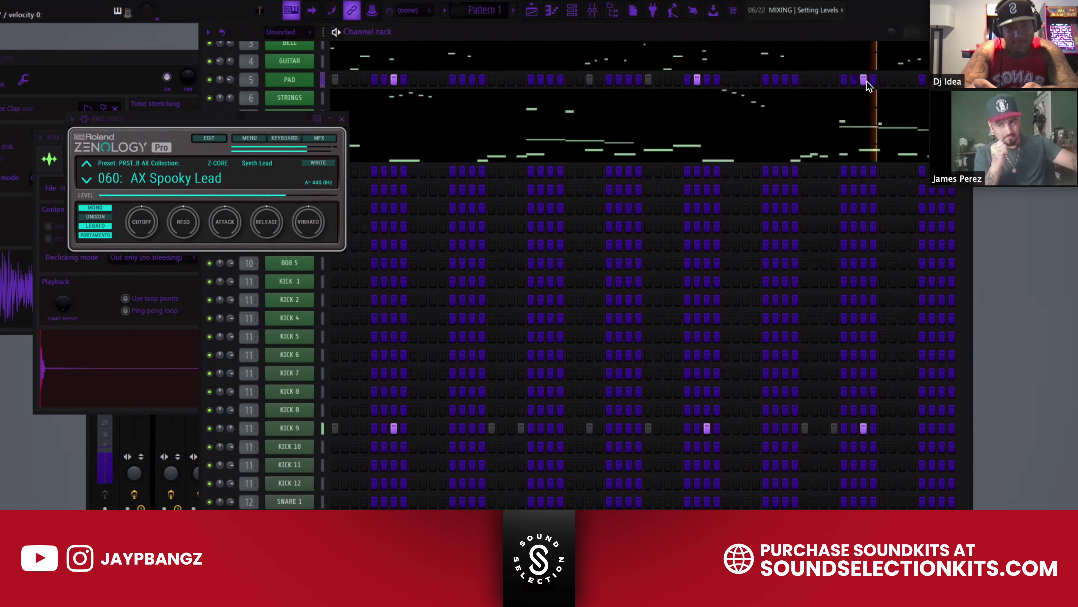
# Record the PAD melody G#6, D#7, C#7, G#6, D#7, E7, C#7, extend the last note to the pattern's end, and check it during playback
pyautogui.hotkey('ctrl', 'z')
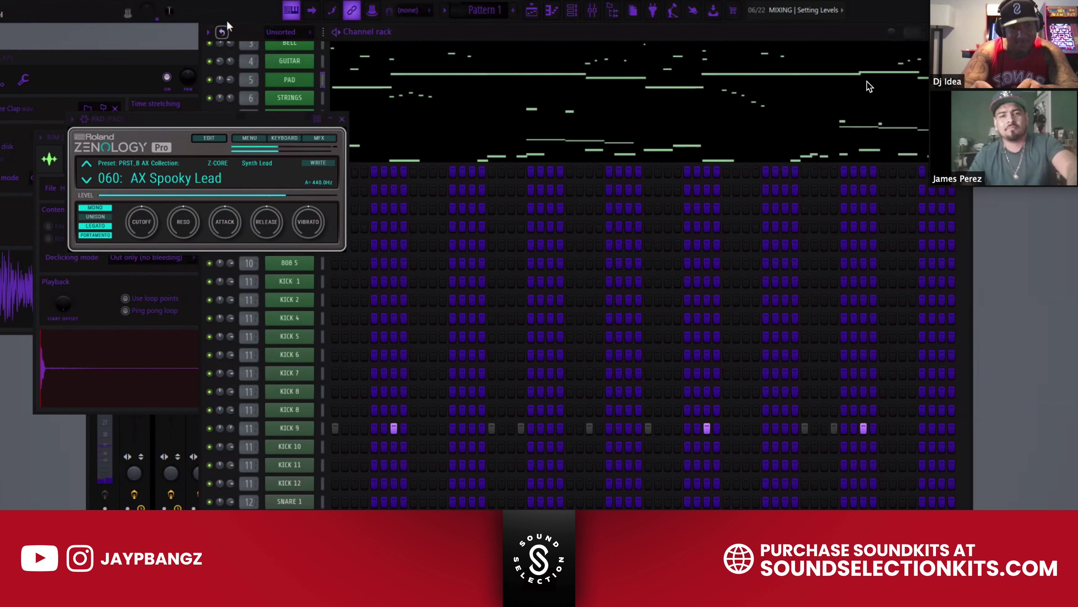
pyautogui.click(342, 119)
pyautogui.click(349, 91)
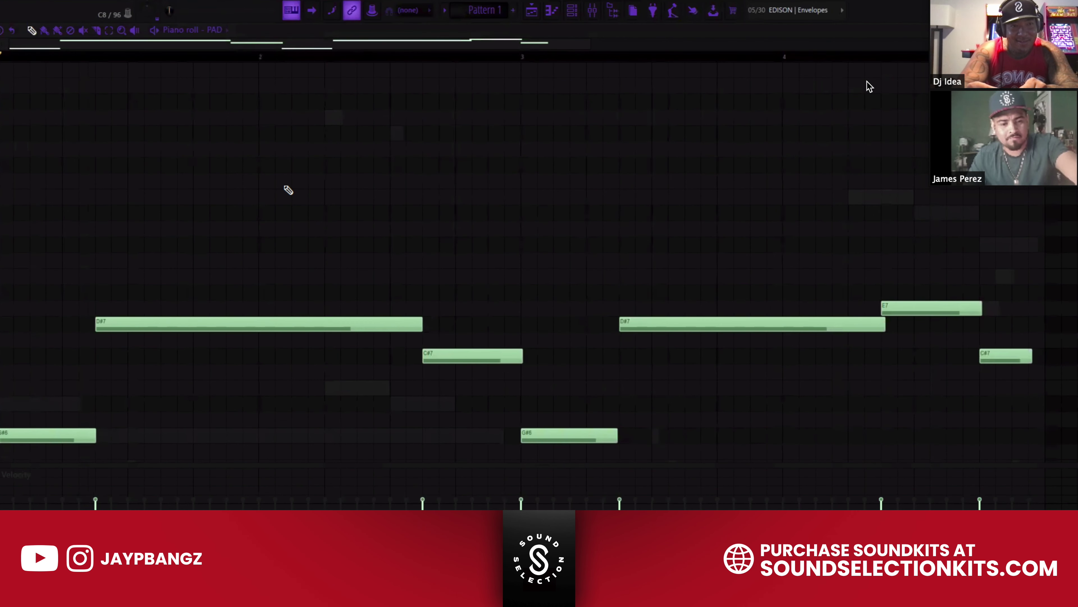
pyautogui.press('space')
pyautogui.scroll(-3, 274, 65)
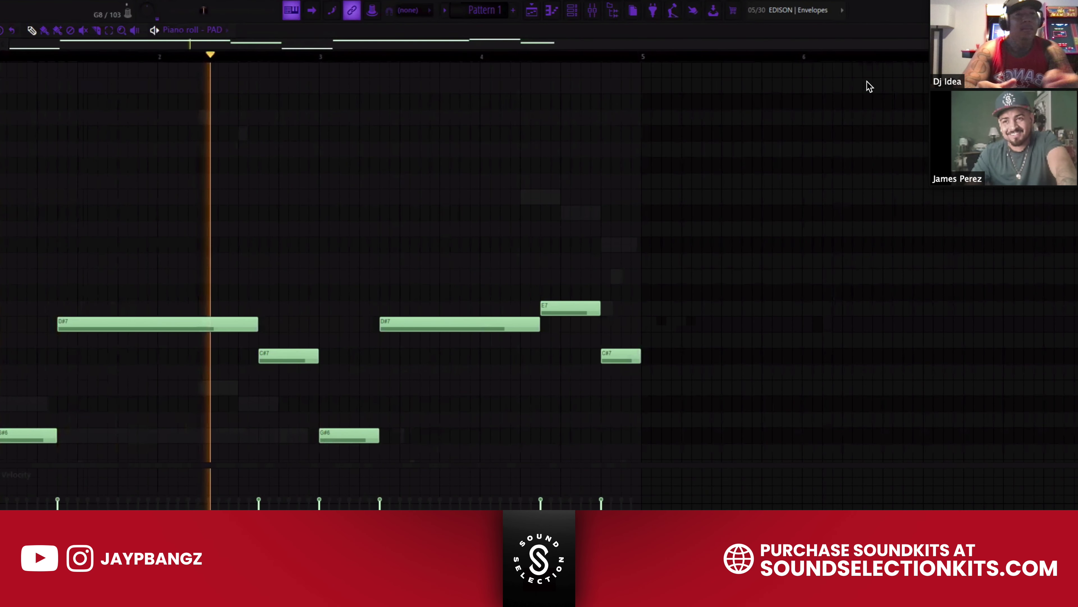
pyautogui.press('F7')
# Try a CONGA hit on step 7 and PERC 3 hits on steps 7 and 8, and remove them
pyautogui.scroll(-10, 400, 361)
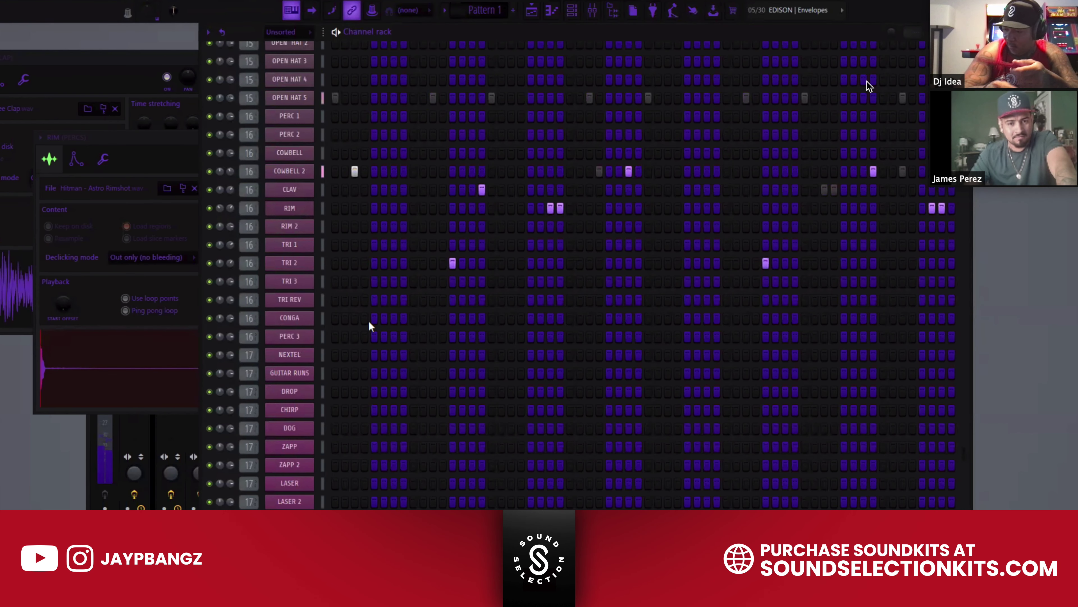
pyautogui.click(394, 319)
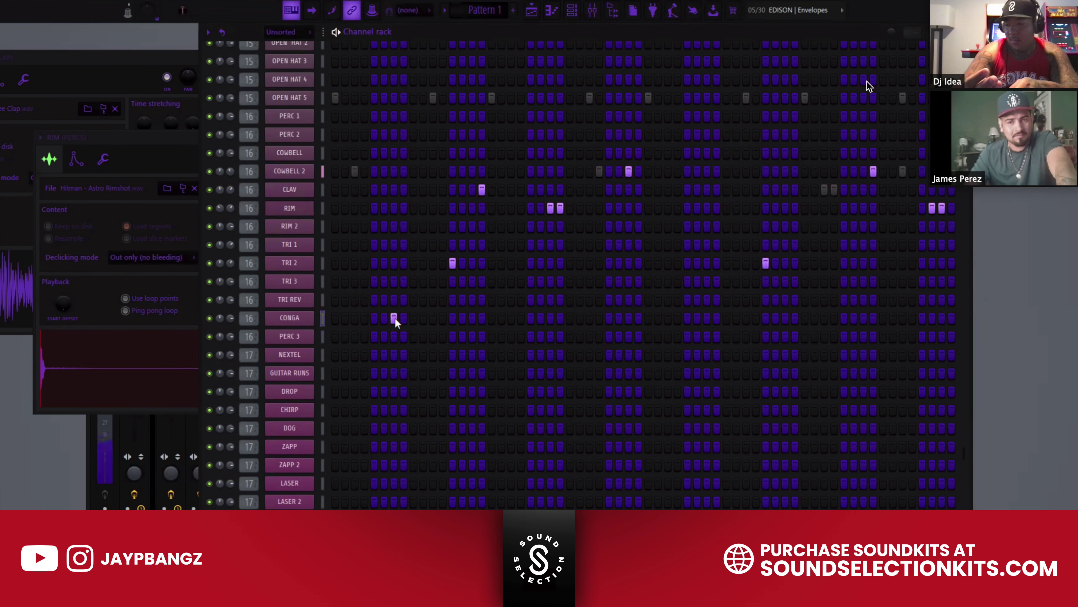
pyautogui.click(394, 319)
pyautogui.click(394, 336)
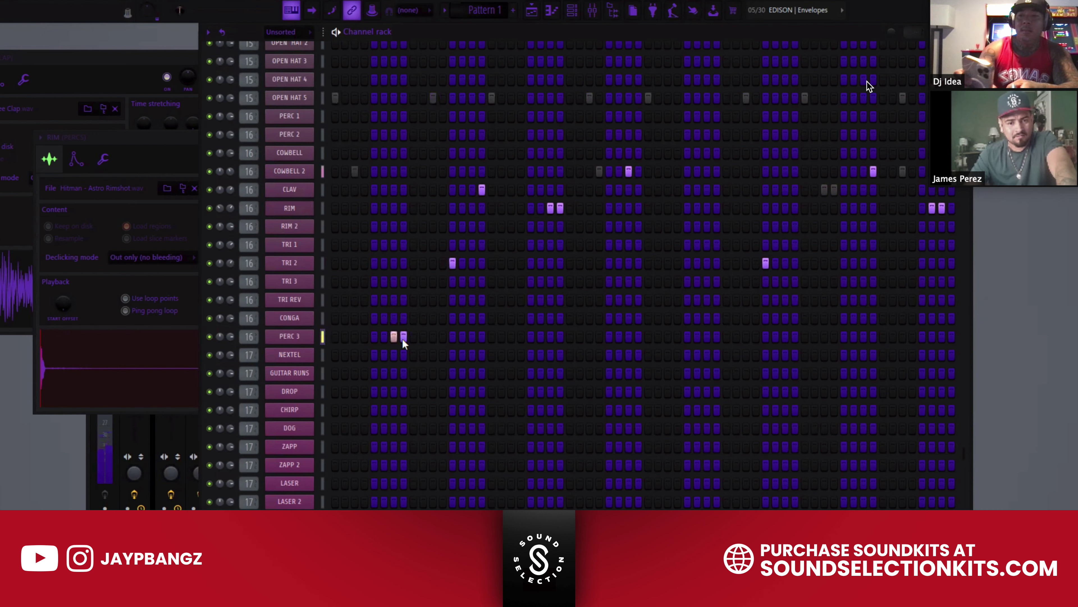
pyautogui.click(394, 335)
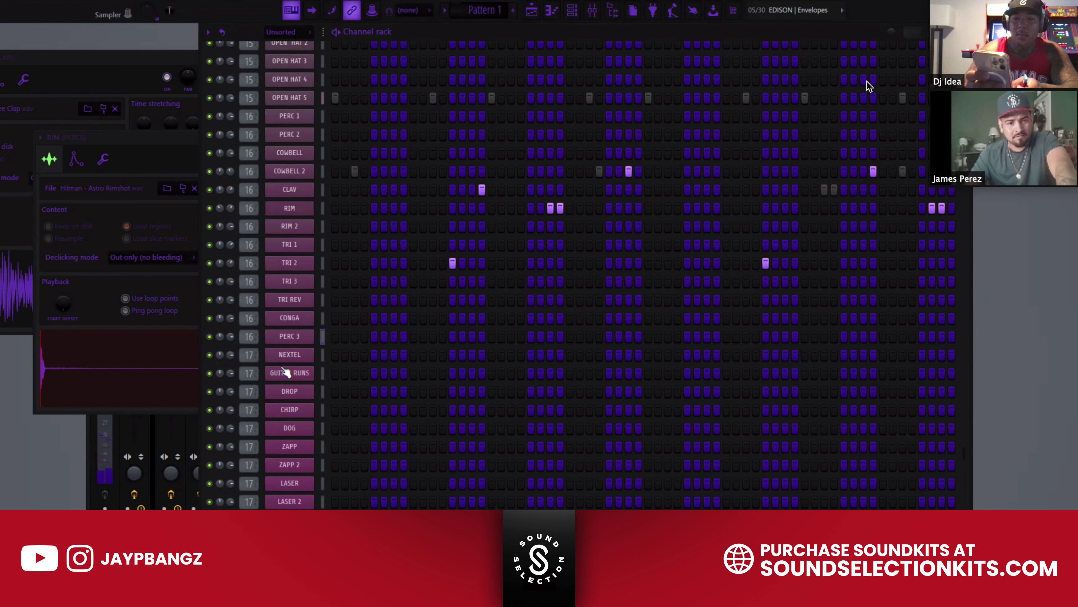
# Preview the NEXTEL and GUITAR RUNS samples, place a GUITAR RUNS hit on step 41, and lower that channel's volume
pyautogui.click(287, 358)
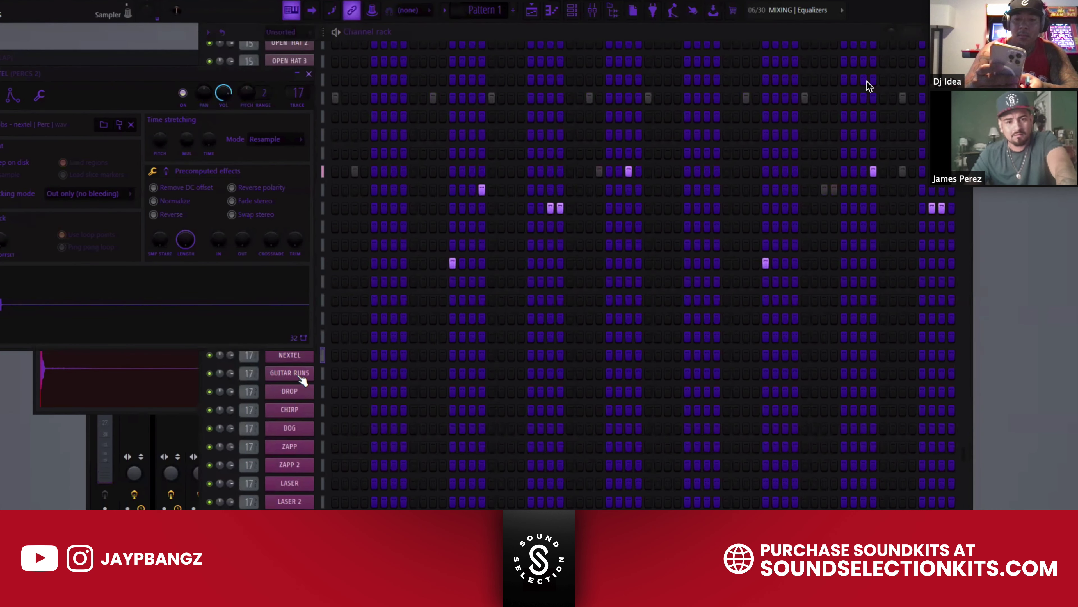
pyautogui.click(300, 375)
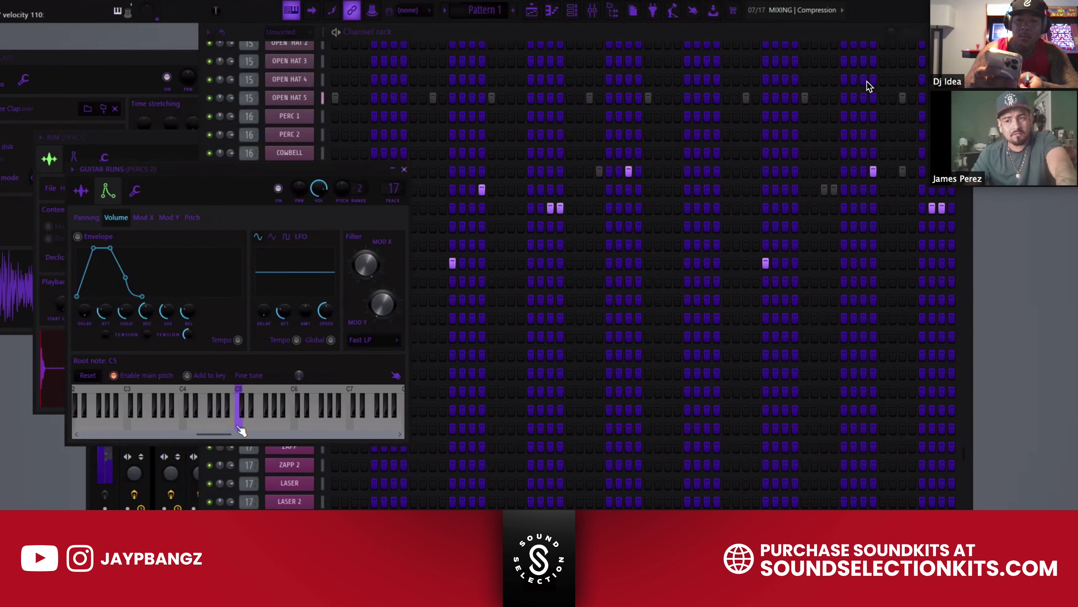
pyautogui.click(405, 170)
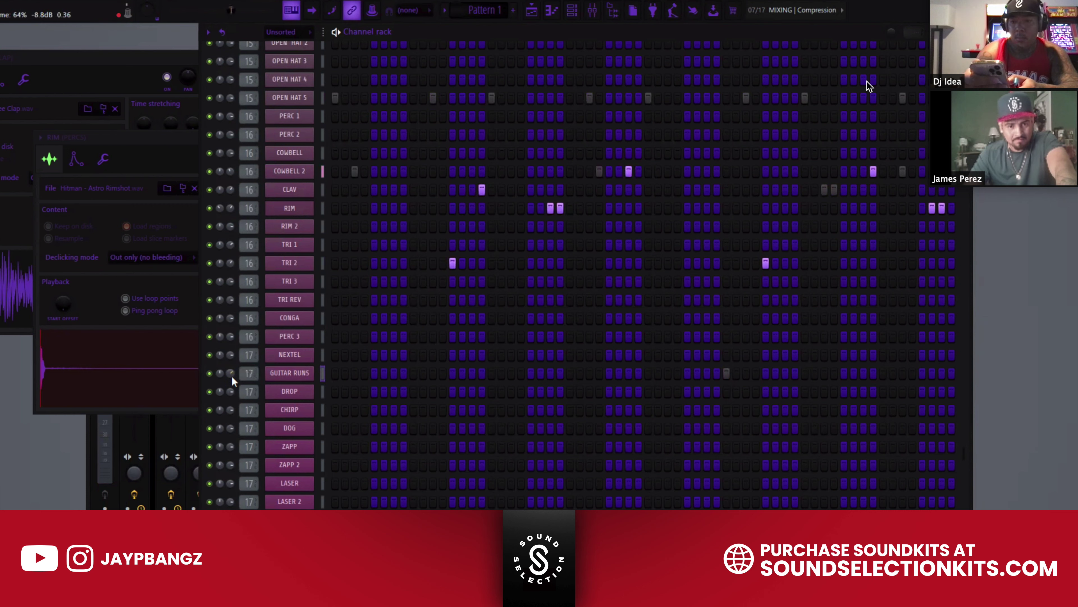
pyautogui.moveTo(231, 377); pyautogui.dragTo(232, 373)
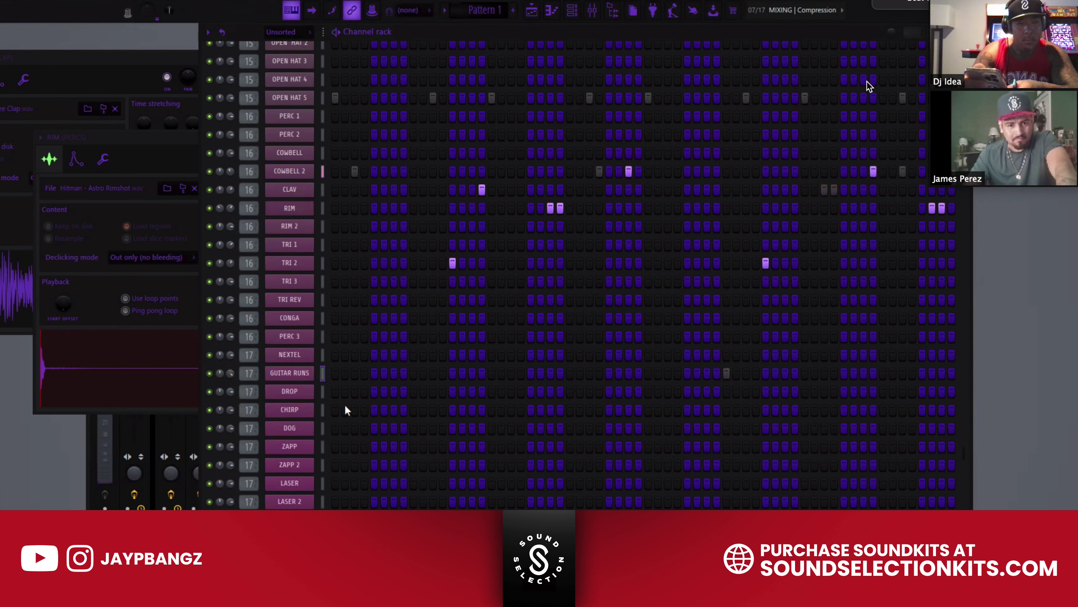
# Try a DOG hit on step 1 and ZAPP 2 hits on steps 25 to 27, and remove them
pyautogui.click(335, 428)
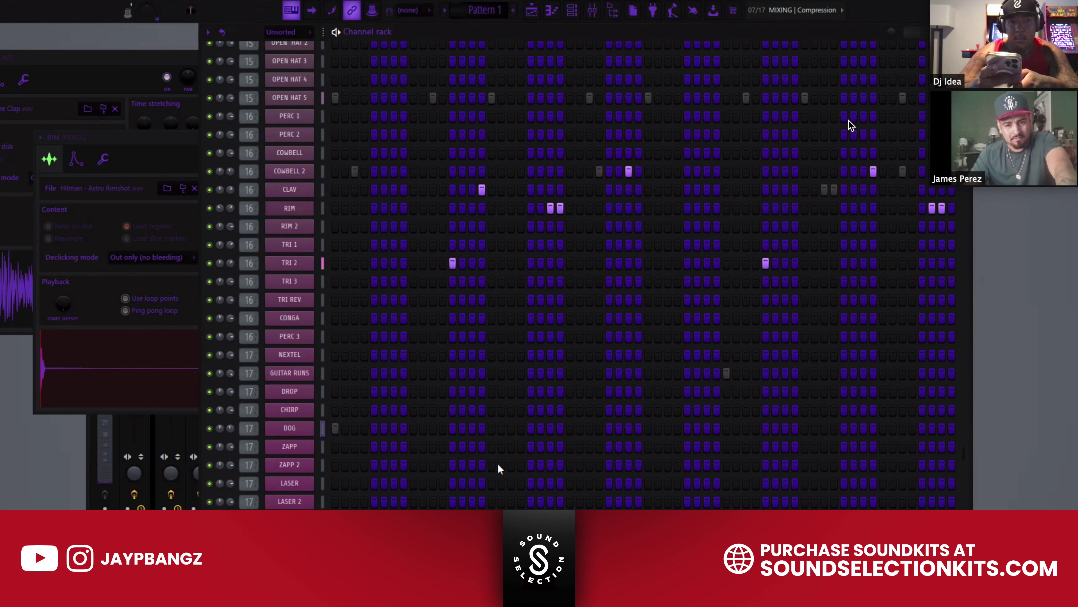
pyautogui.click(589, 465)
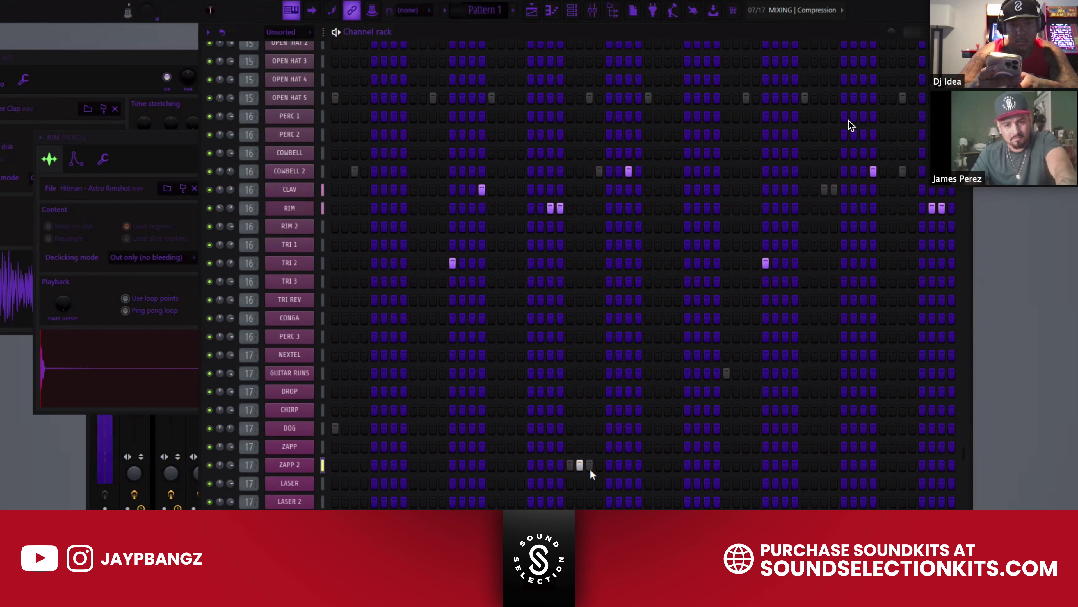
pyautogui.click(590, 465)
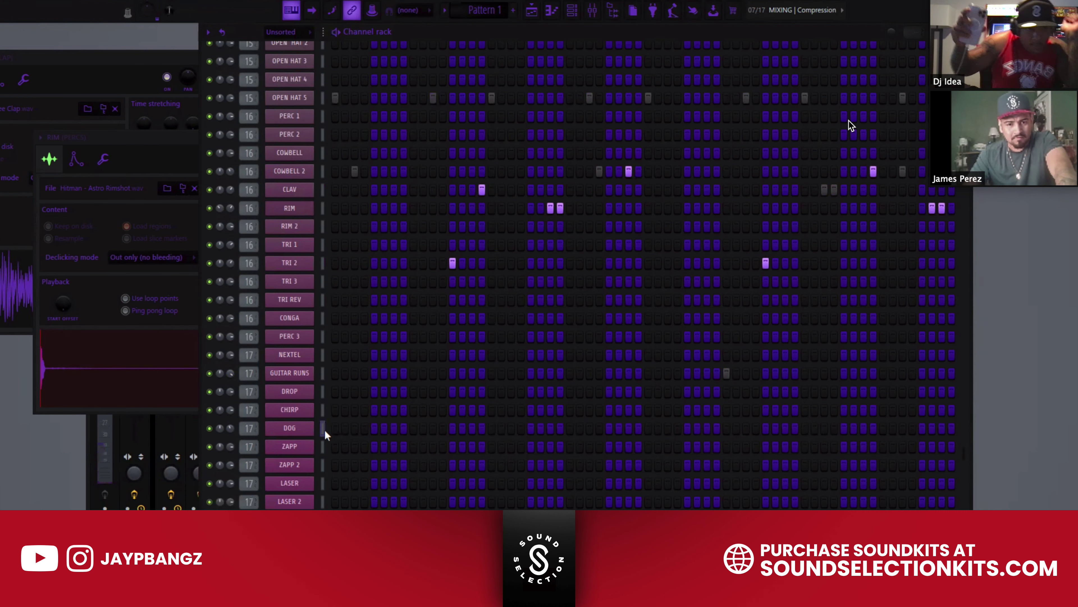
# Program LASER 3 hits on steps 25 to 27, 57, 58, 60, 63 and 64, and check them during playback
pyautogui.scroll(-5, 343, 455)
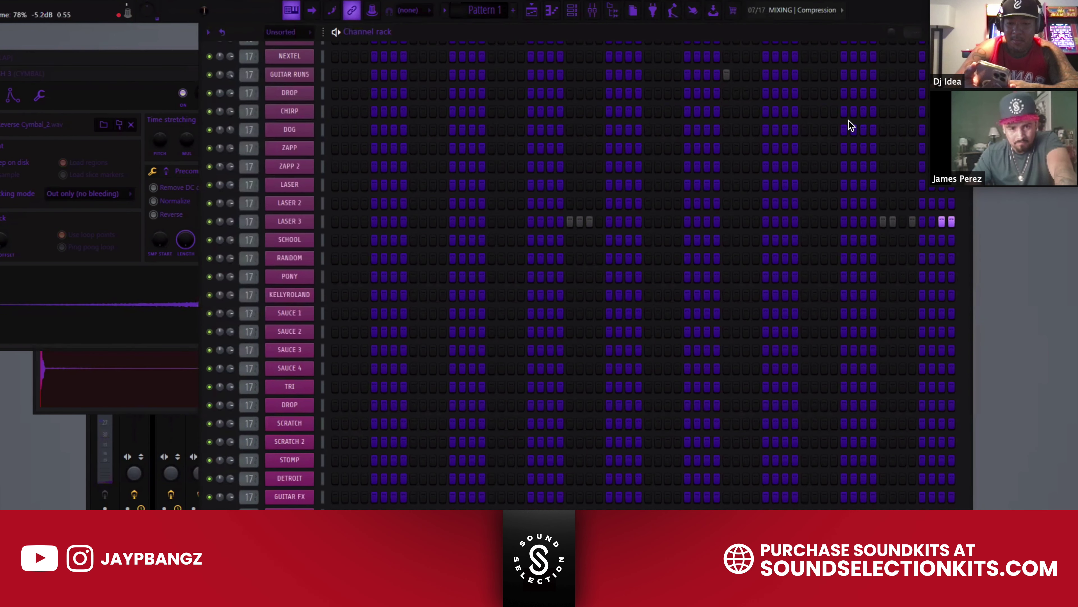
pyautogui.scroll(3, 416, 429)
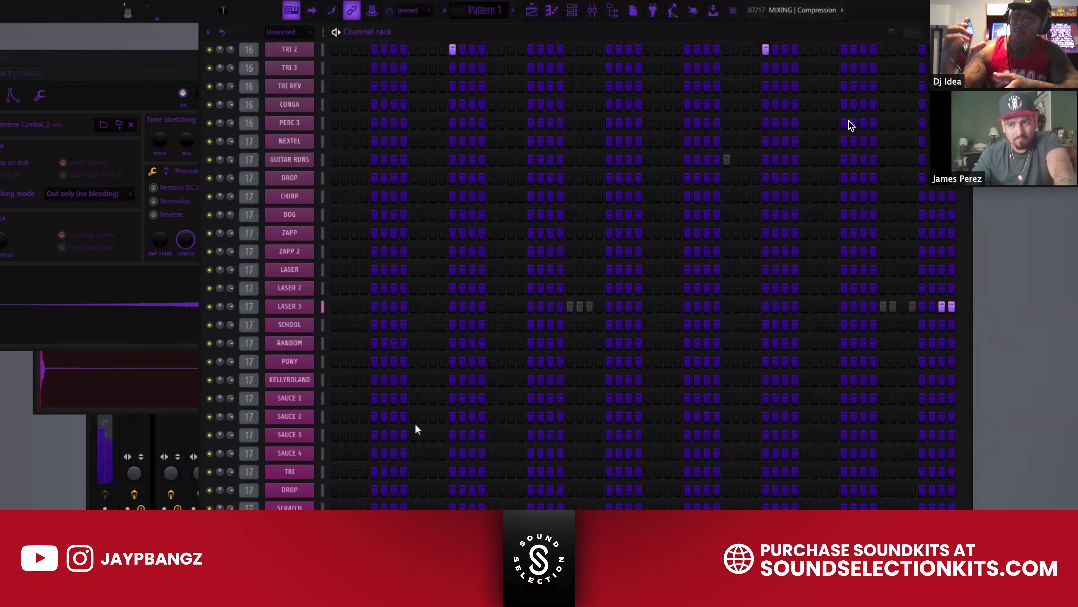
pyautogui.scroll(5, 415, 427)
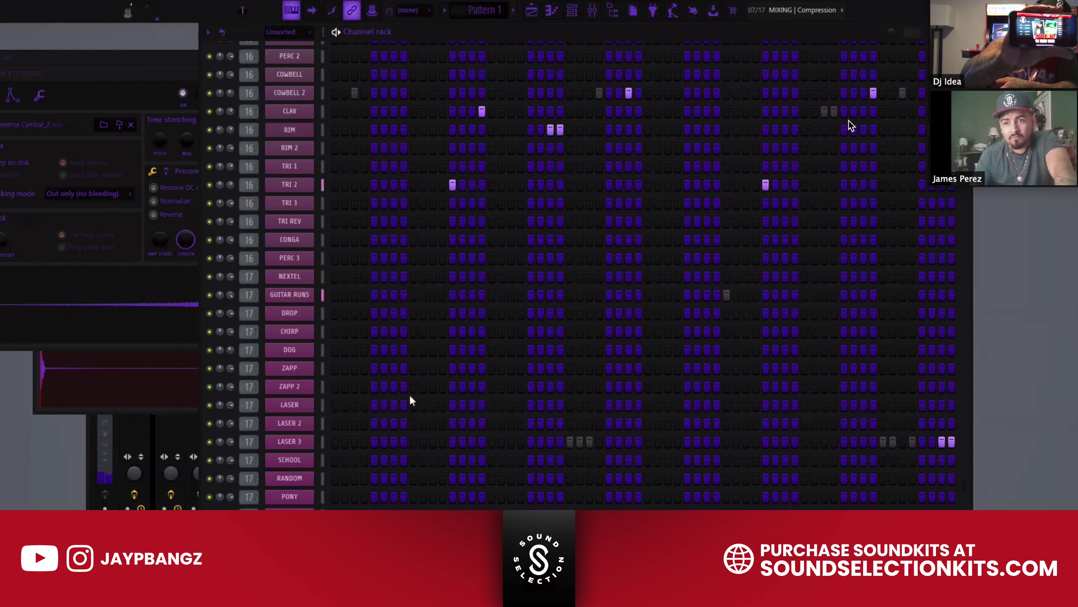